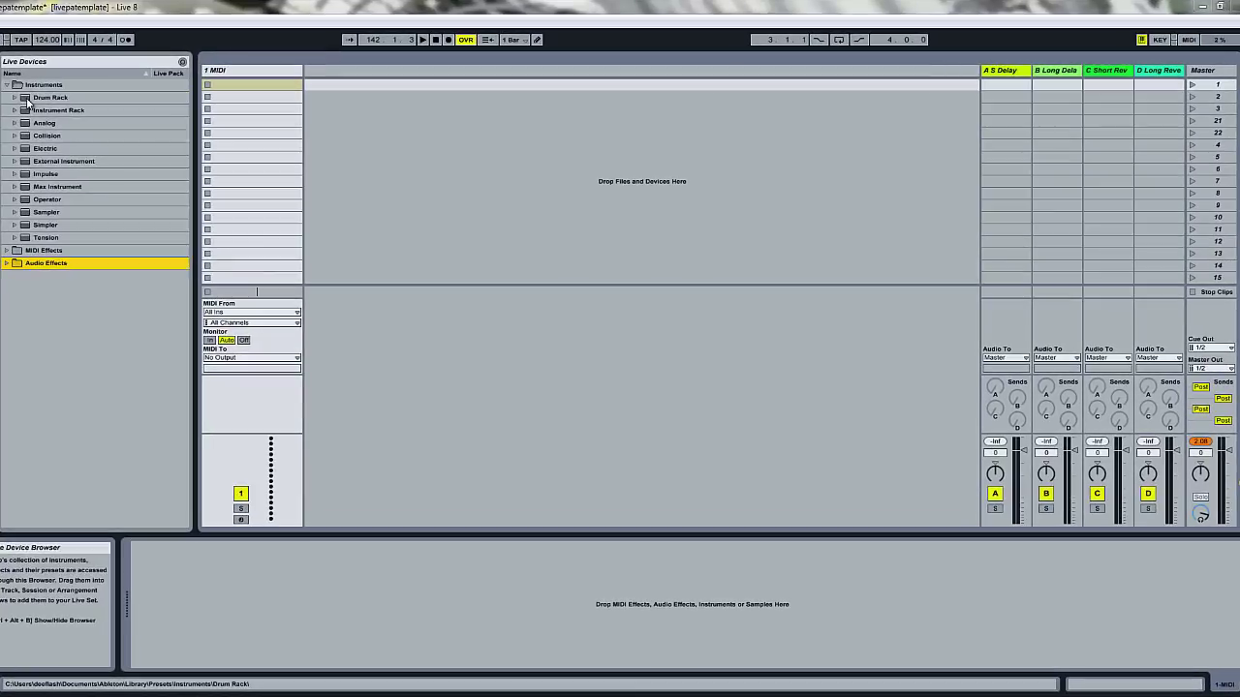
# - Add a Drum Rack to the MIDI track, load Collision onto pad C1, and name it Kick
pyautogui.moveTo(29, 102); pyautogui.dragTo(260, 79)
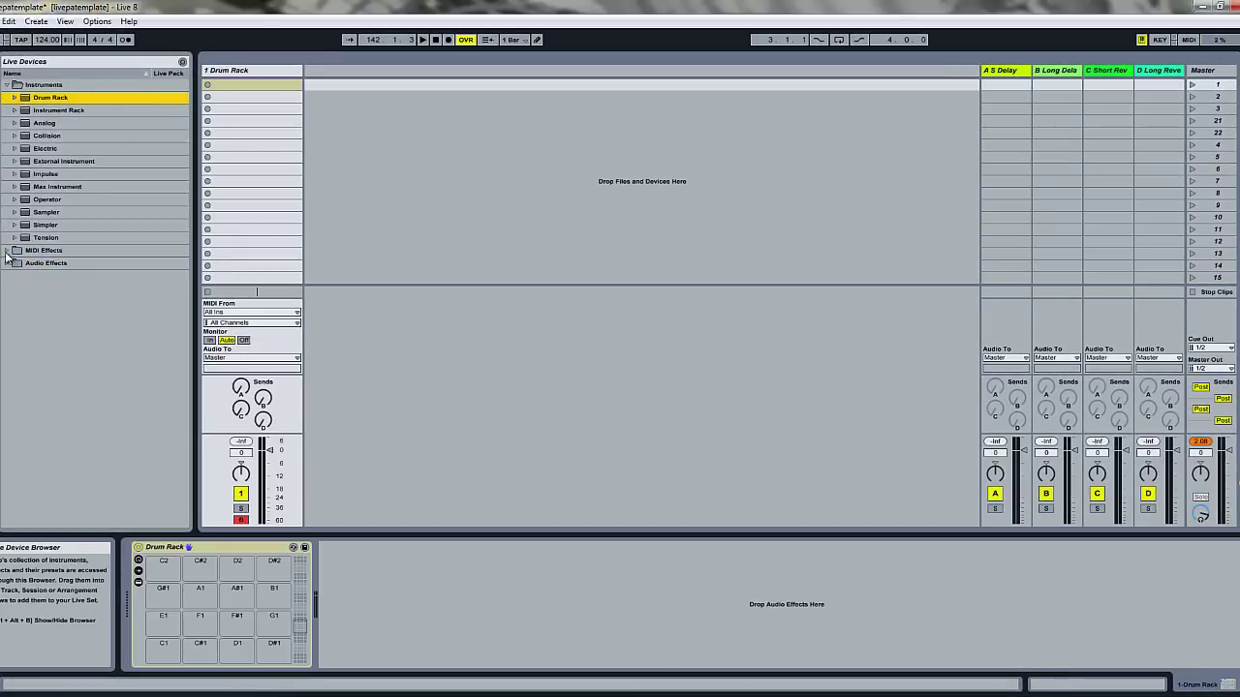
pyautogui.click(45, 137)
pyautogui.moveTo(172, 661); pyautogui.dragTo(168, 656)
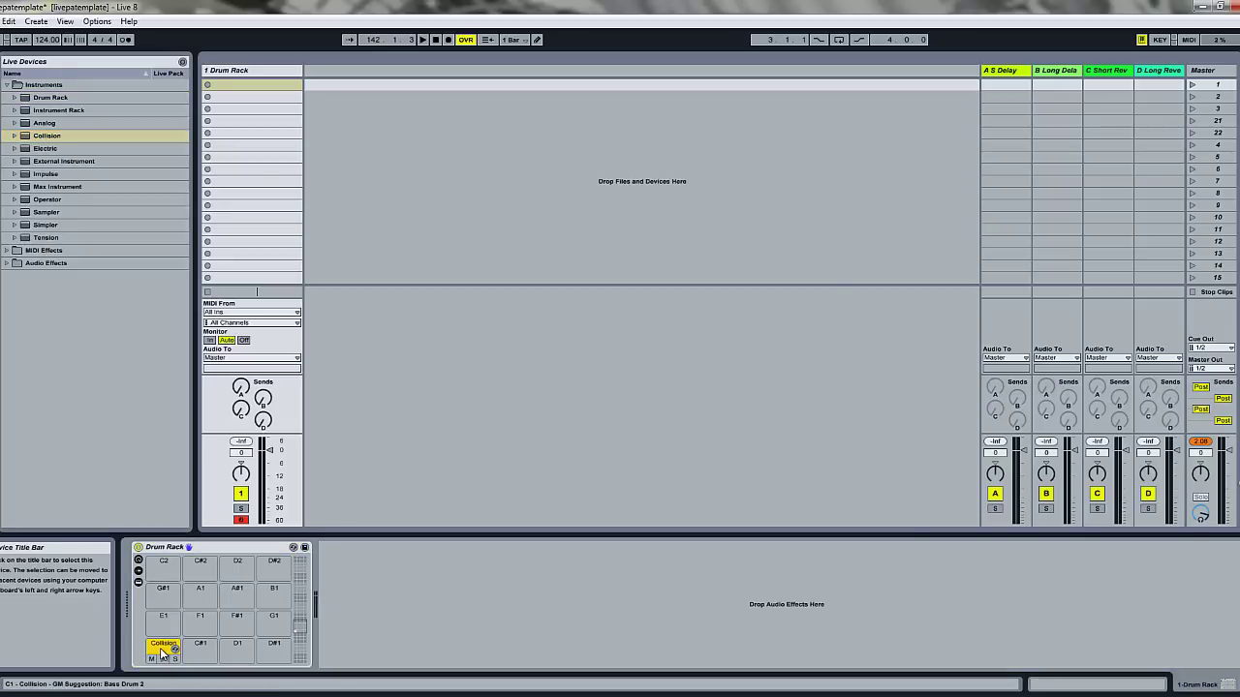
pyautogui.click(163, 652)
pyautogui.write('Kick')
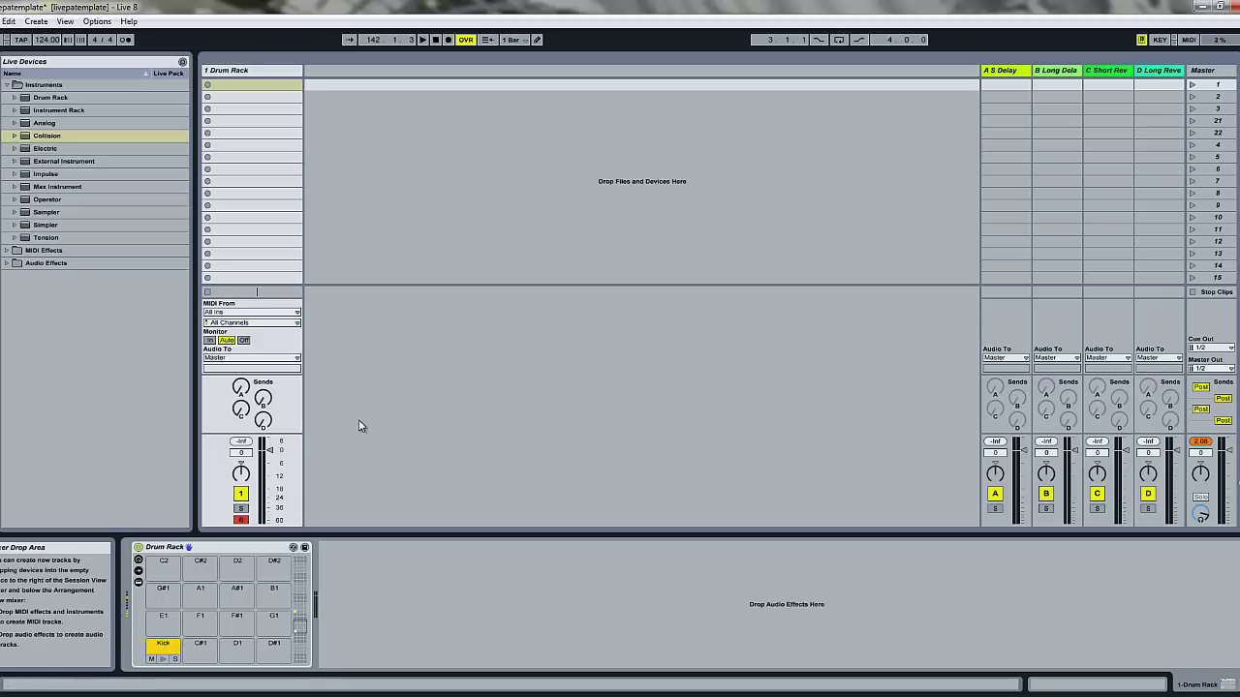
# - Audition the kick, then show the Kick pad's Collision settings
pyautogui.press('z')
pyautogui.press('a')
pyautogui.press('a')
pyautogui.press('a')
pyautogui.press('a')
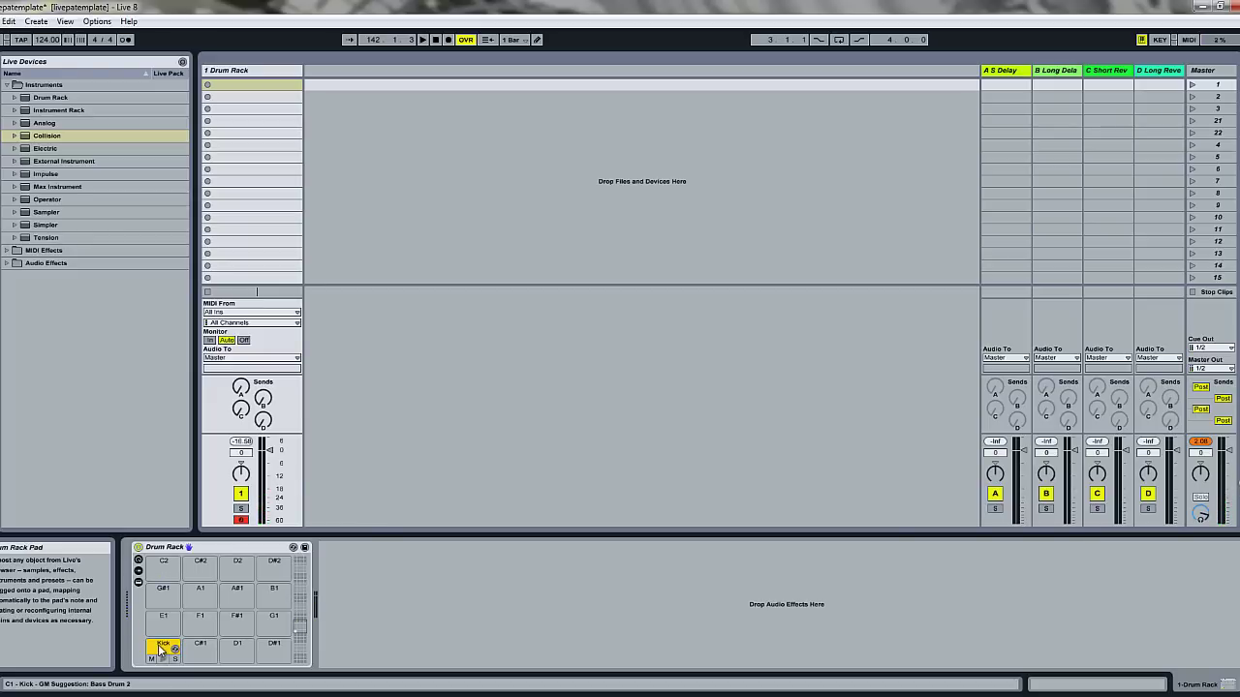
pyautogui.click(225, 73)
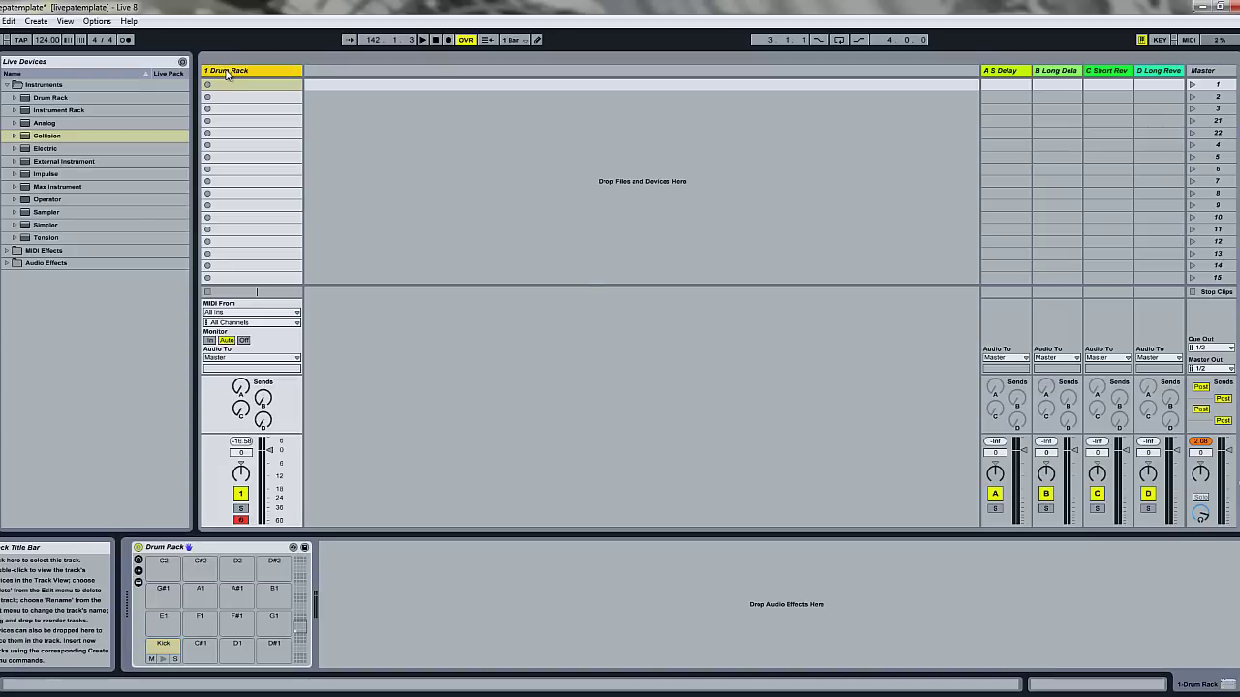
pyautogui.click(164, 645)
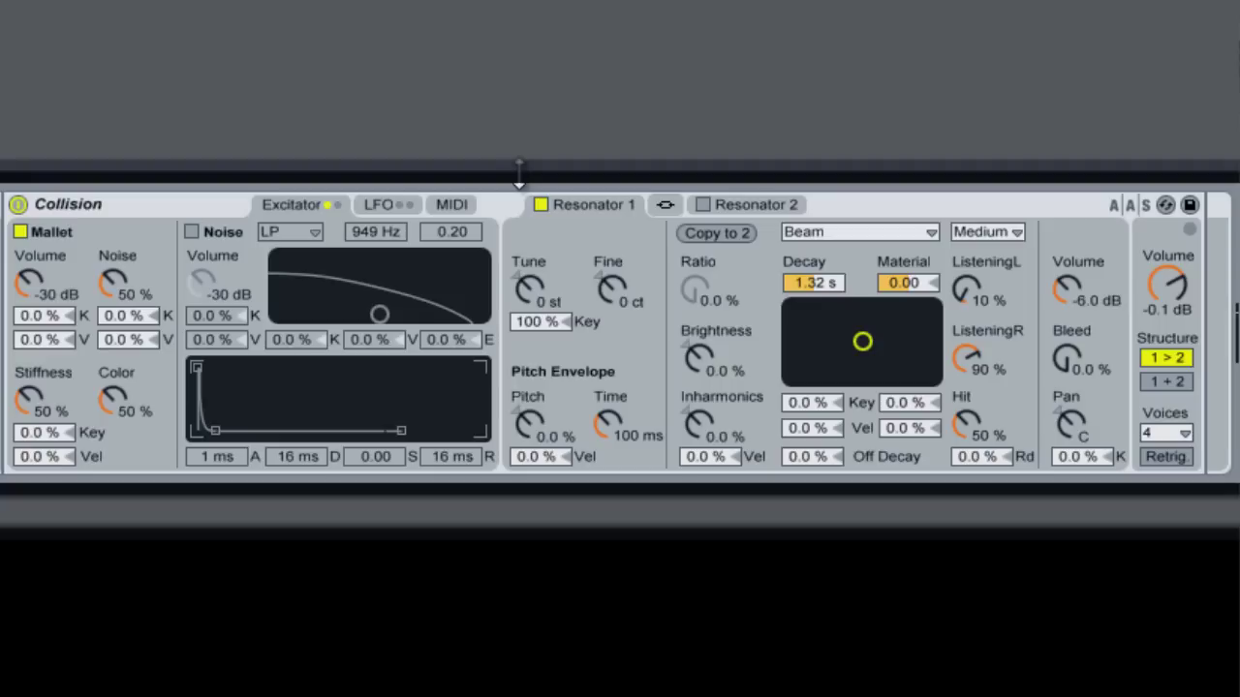
# - Raise the mallet volume to 0 dB and set mallet noise to 13 %
pyautogui.click(542, 205)
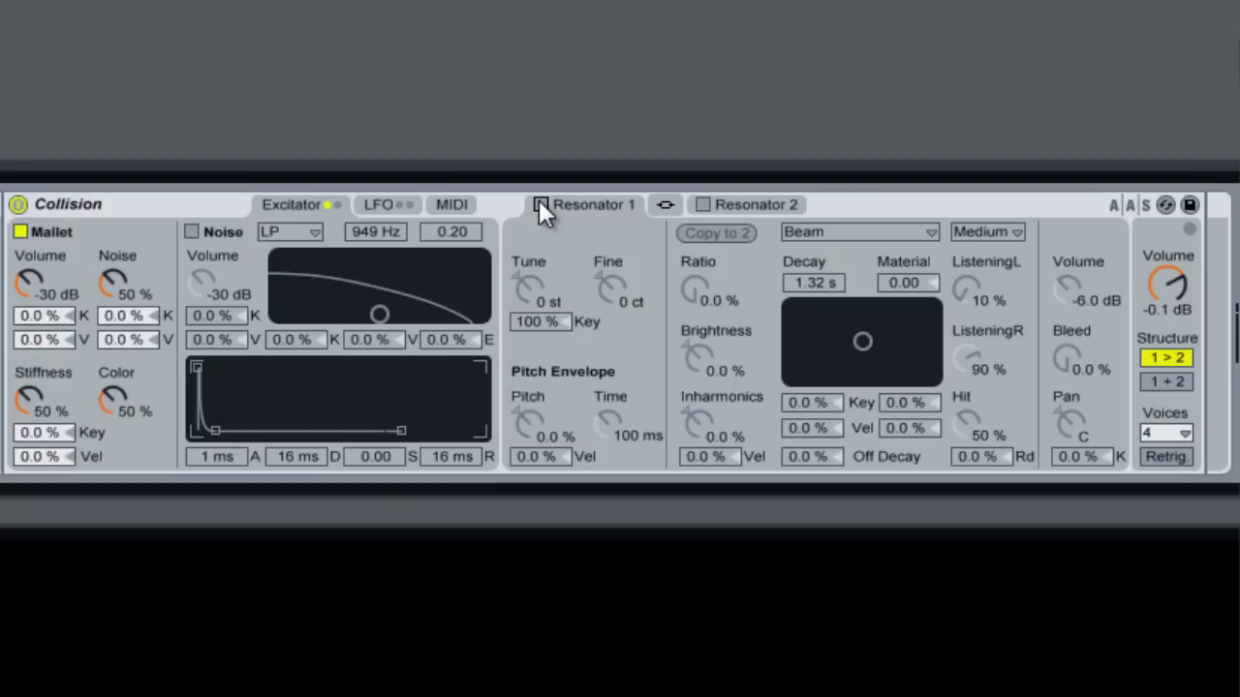
pyautogui.moveTo(28, 297); pyautogui.dragTo(28, 286)
pyautogui.click(541, 205)
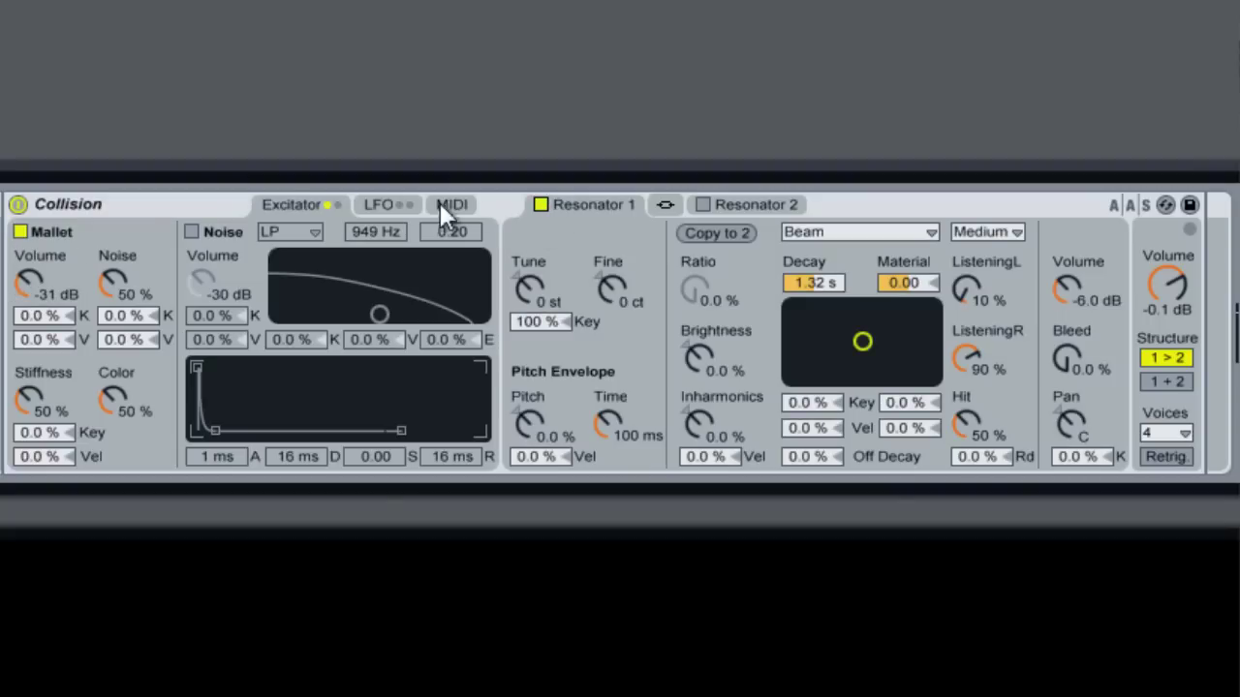
pyautogui.click(32, 282)
pyautogui.click(121, 282)
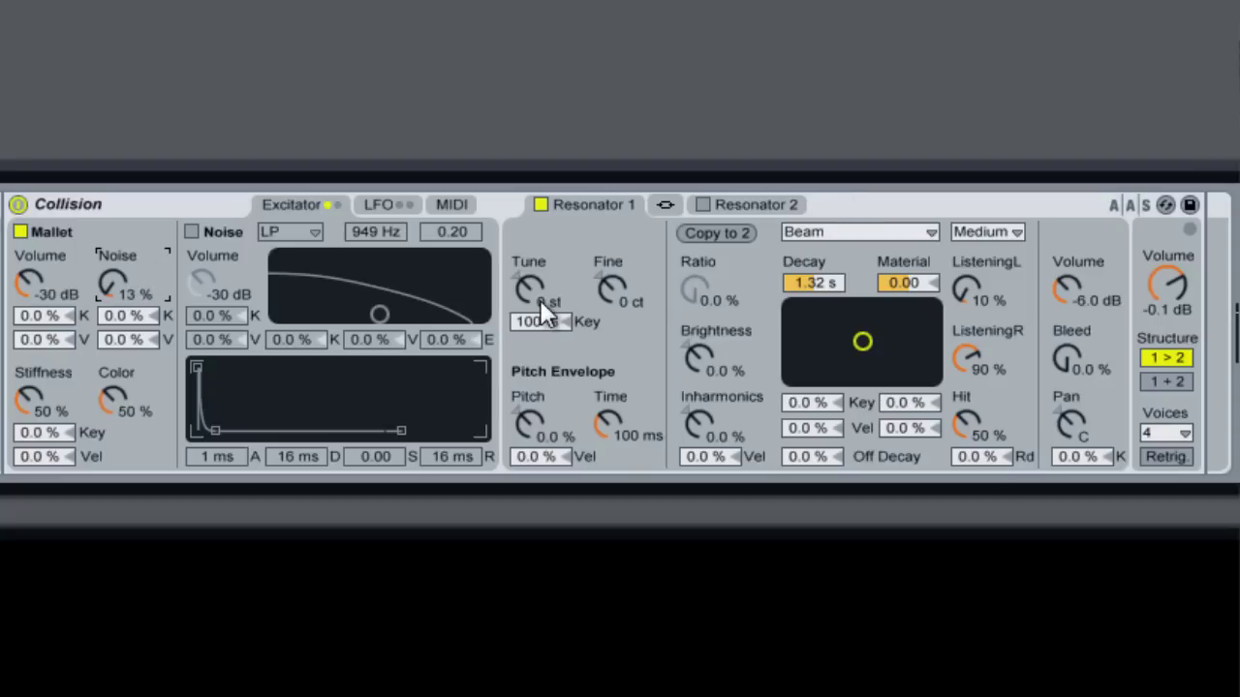
# - Tune Resonator 1 down to -36 st and make it a Tube
pyautogui.moveTo(524, 285); pyautogui.dragTo(525, 285)
pyautogui.click(809, 234)
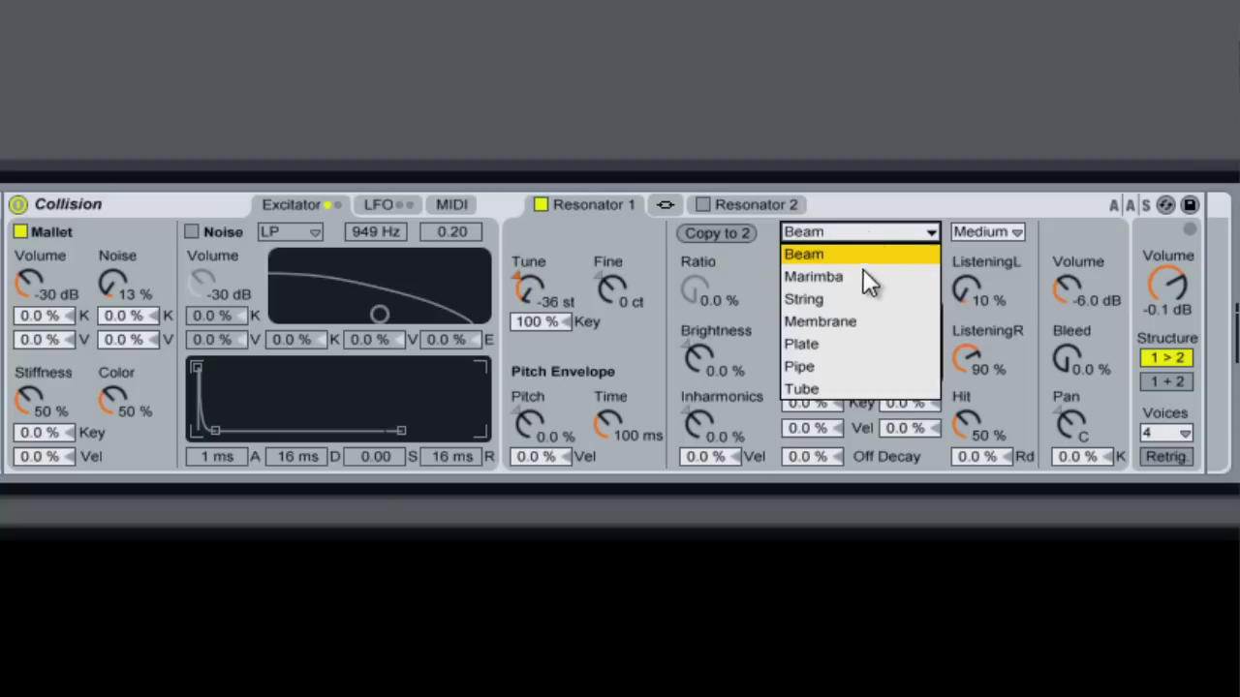
pyautogui.click(858, 391)
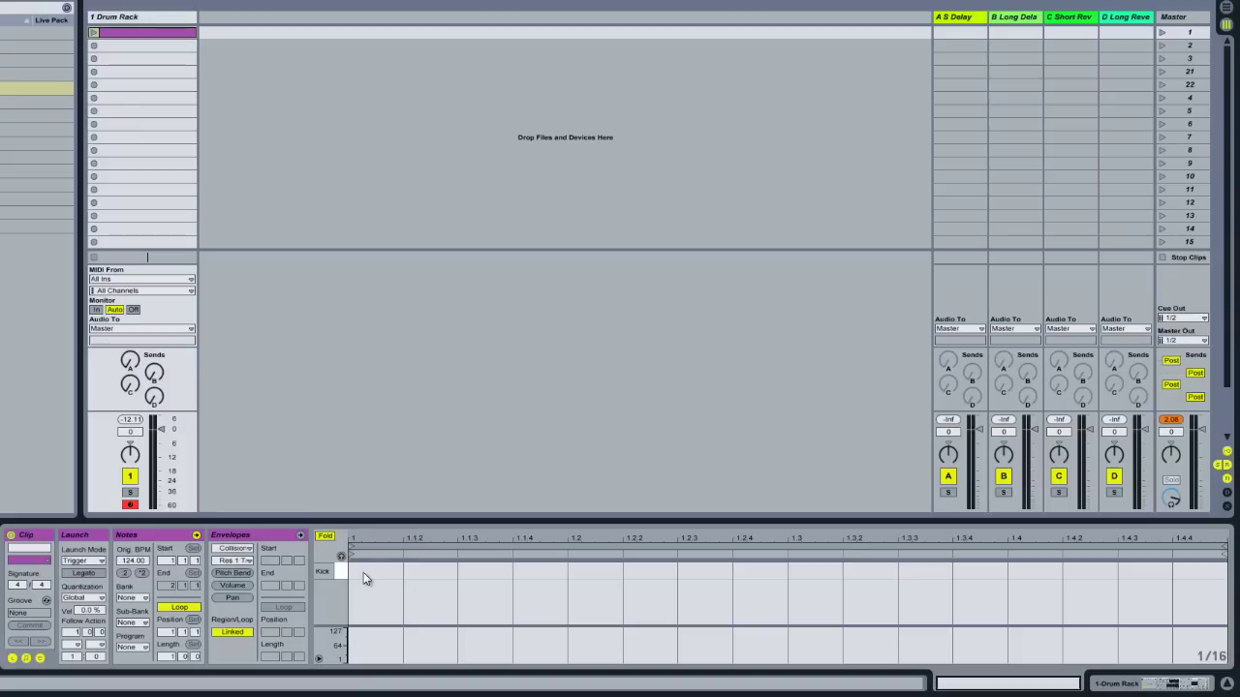
# - Draw and trim Kick notes on beats 1–4 of the clip, then launch it
pyautogui.moveTo(358, 579); pyautogui.dragTo(841, 571)
pyautogui.moveTo(923, 573)
pyautogui.mouseDown()
pyautogui.moveTo(1129, 571)
pyautogui.moveTo(1007, 574)
pyautogui.moveTo(1097, 578)
pyautogui.mouseUp()
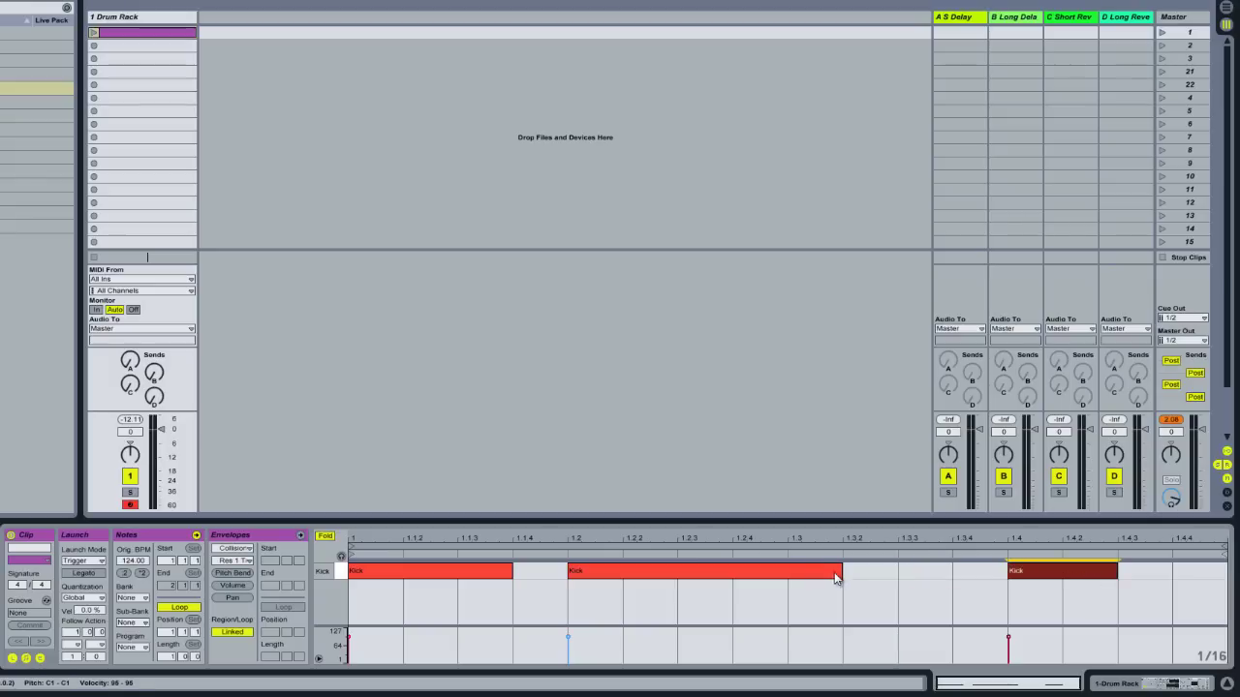
pyautogui.moveTo(842, 571); pyautogui.dragTo(676, 571)
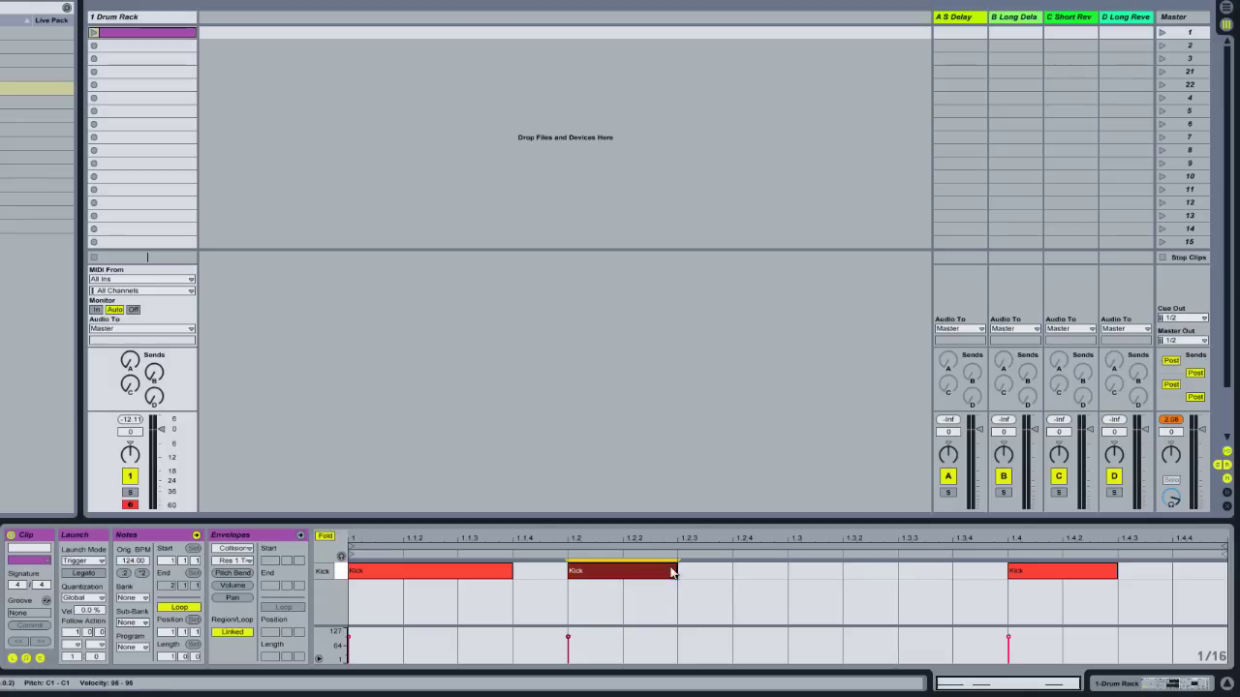
pyautogui.moveTo(511, 571); pyautogui.dragTo(471, 569)
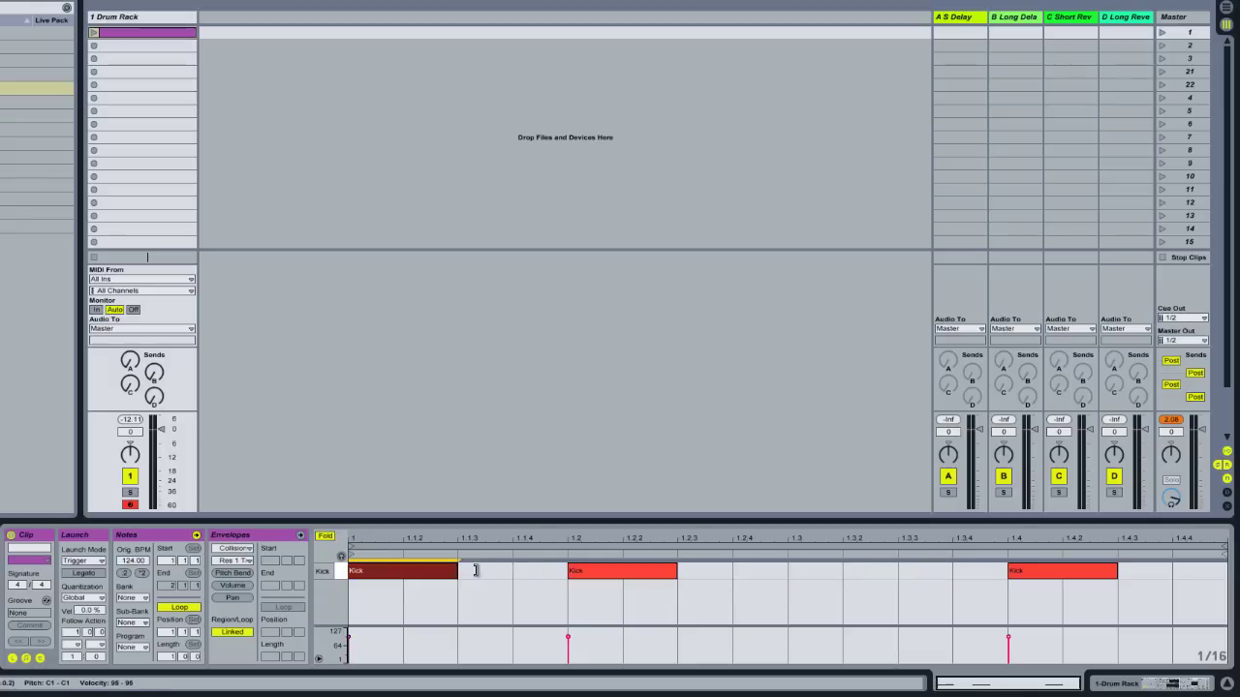
pyautogui.click(792, 571)
pyautogui.moveTo(841, 571); pyautogui.dragTo(898, 569)
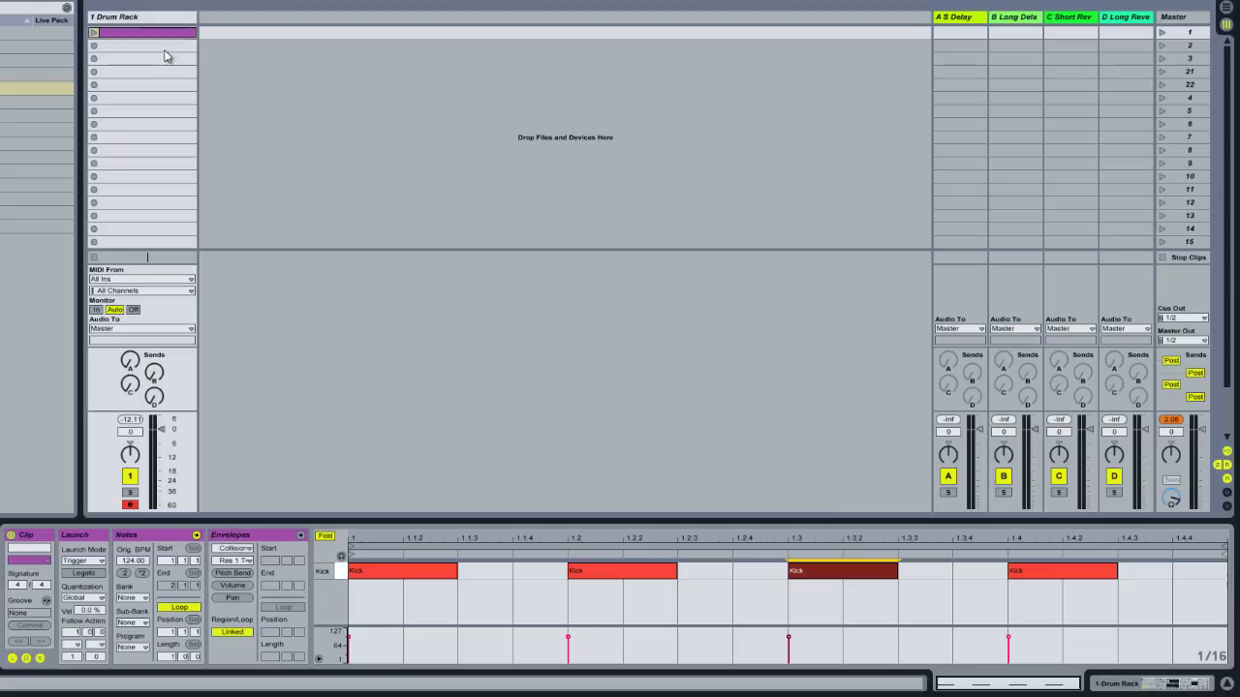
pyautogui.click(96, 32)
pyautogui.click(108, 18)
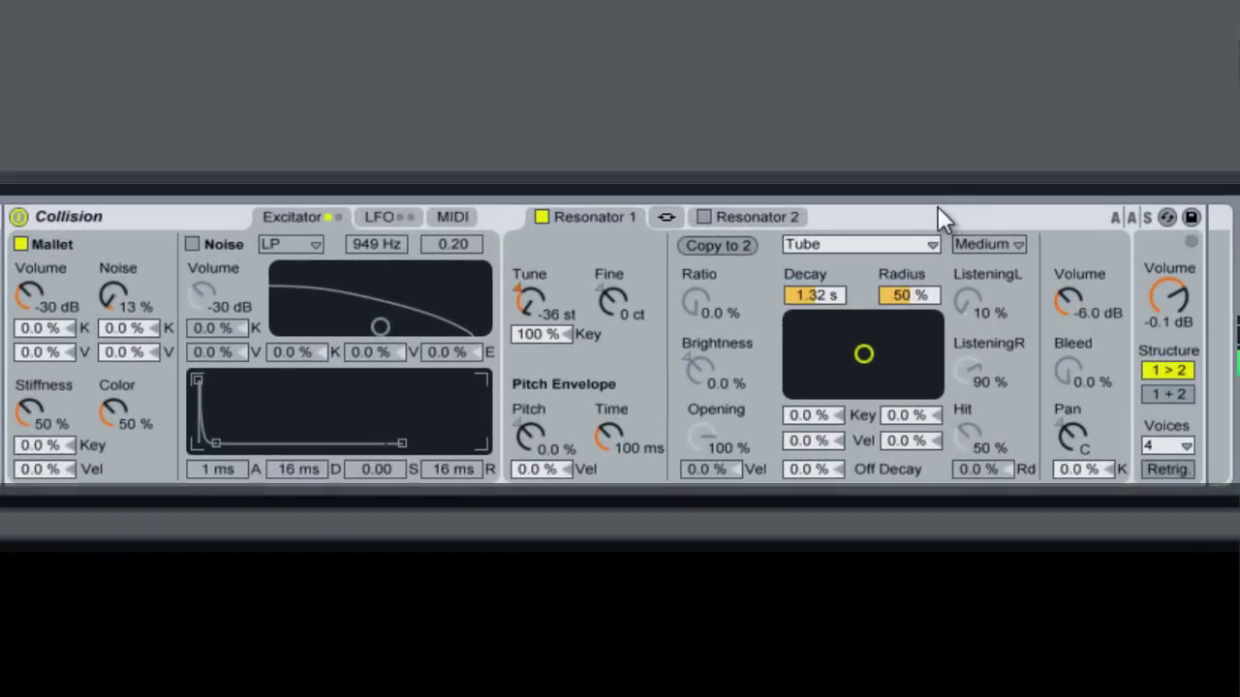
# - Give Resonator 1 a 1.08 s decay and a 20 % radius
pyautogui.moveTo(841, 303); pyautogui.dragTo(839, 304)
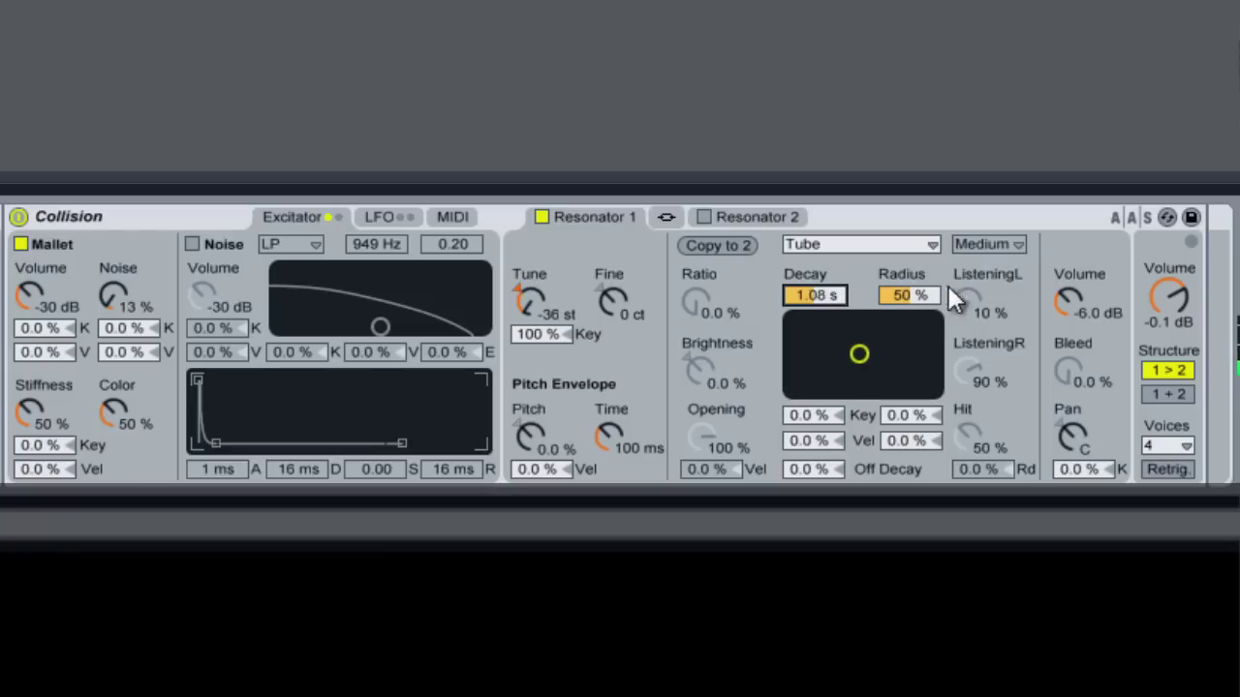
pyautogui.moveTo(939, 304); pyautogui.dragTo(937, 302)
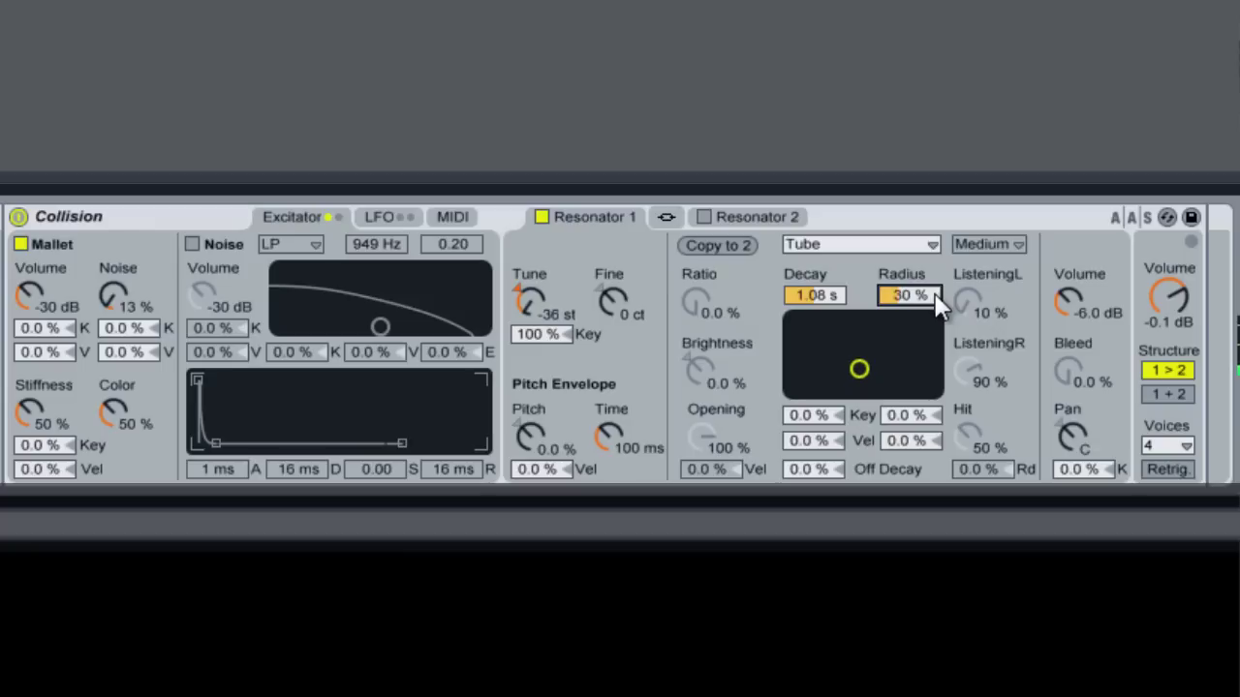
pyautogui.scroll(-7, 937, 302)
pyautogui.scroll(-3, 938, 303)
# - Switch on Resonator 2 and make it a Tube
pyautogui.click(705, 217)
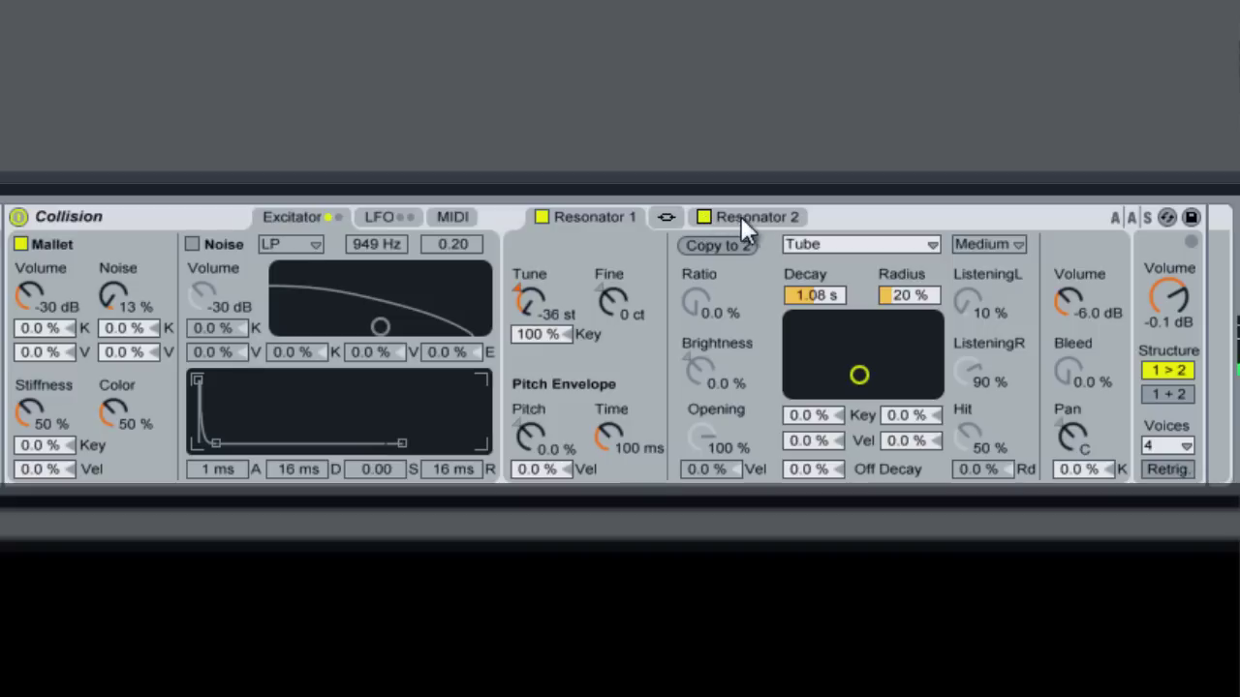
pyautogui.click(746, 217)
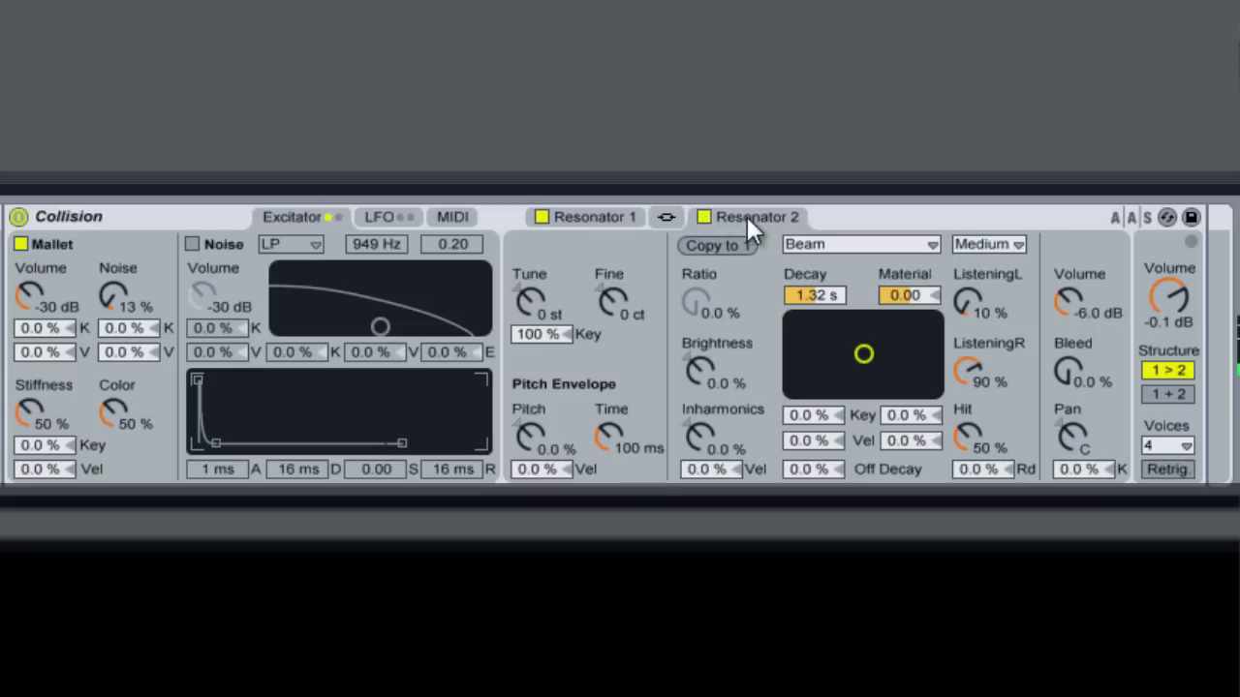
pyautogui.click(859, 244)
pyautogui.click(849, 400)
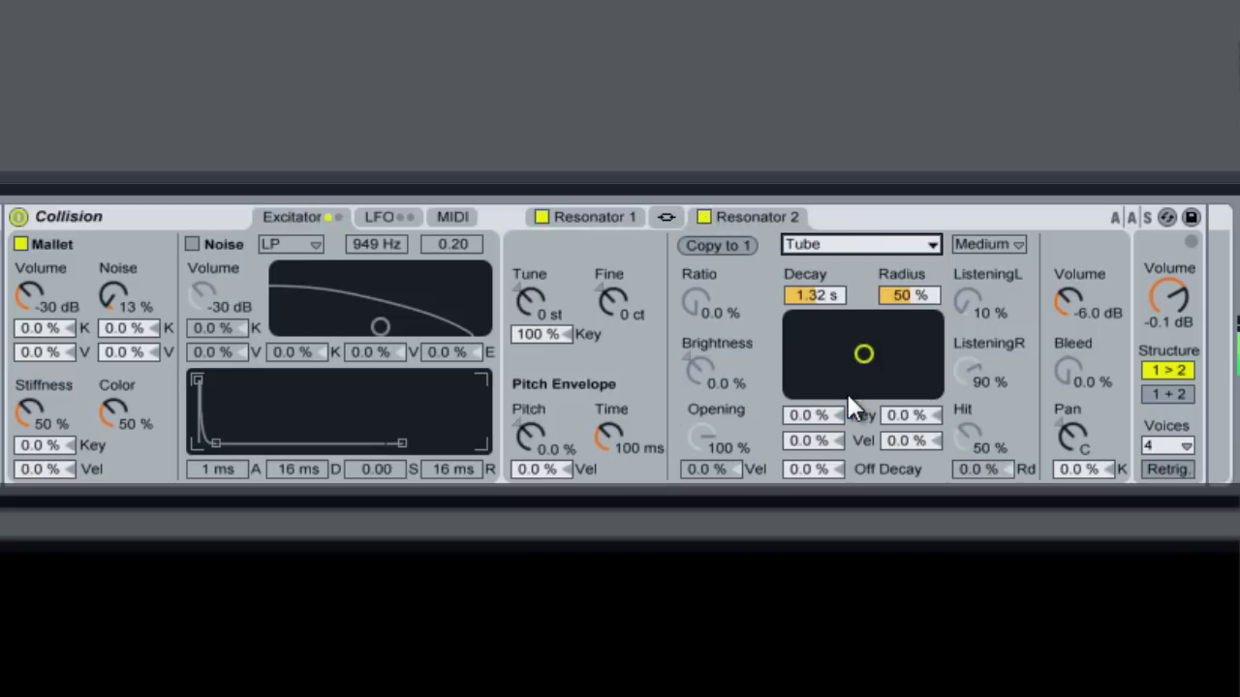
# - Set Resonator 2 to -24 st, 835 ms decay, 16 % radius, and set Voices to Mono
pyautogui.click(538, 291)
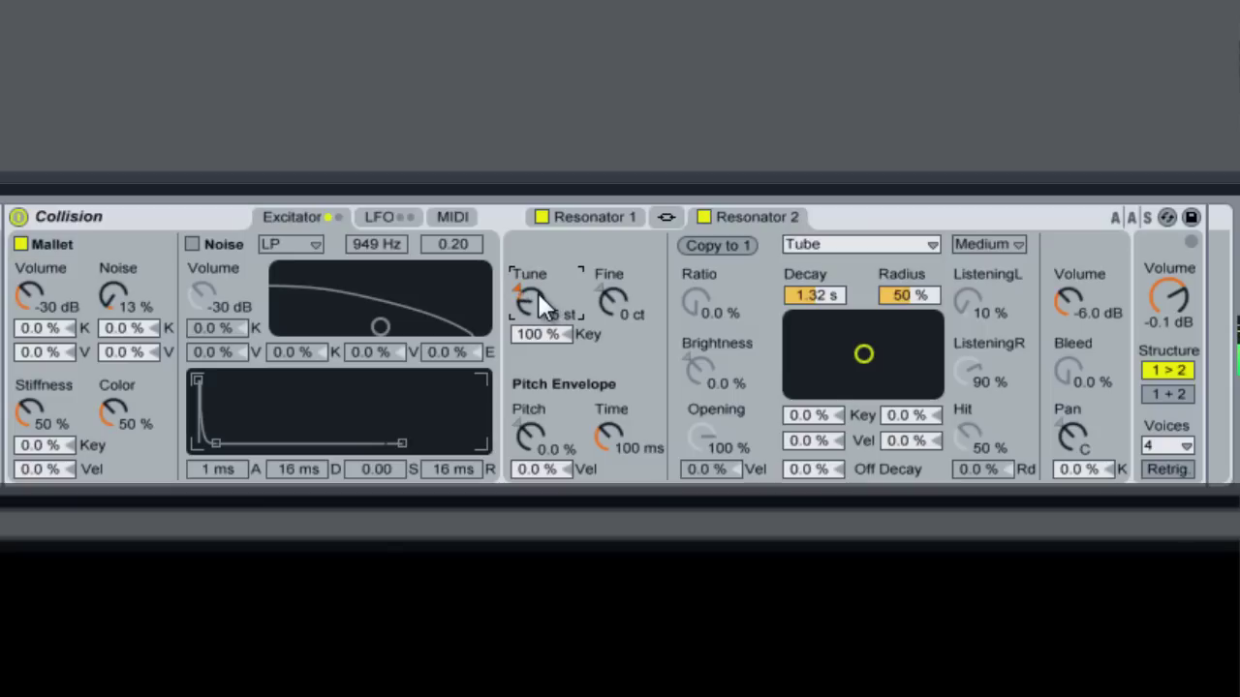
pyautogui.scroll(-3, 537, 292)
pyautogui.scroll(-3, 801, 291)
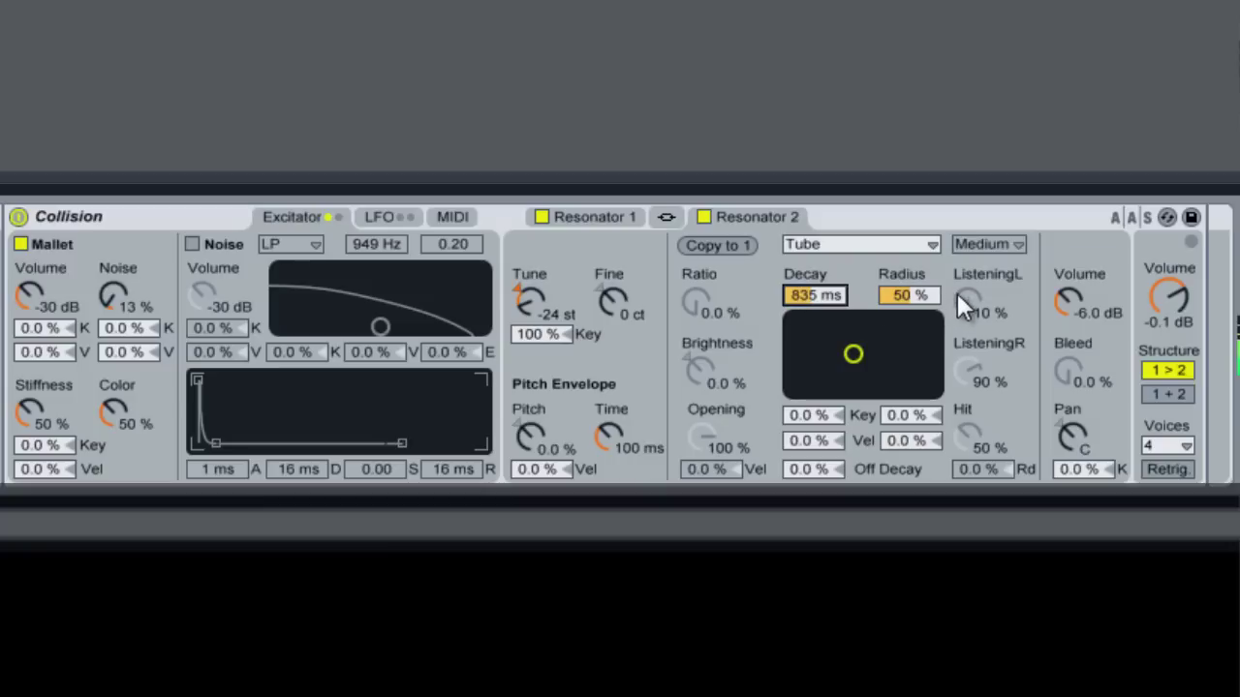
pyautogui.scroll(-2, 920, 300)
pyautogui.scroll(-17, 920, 300)
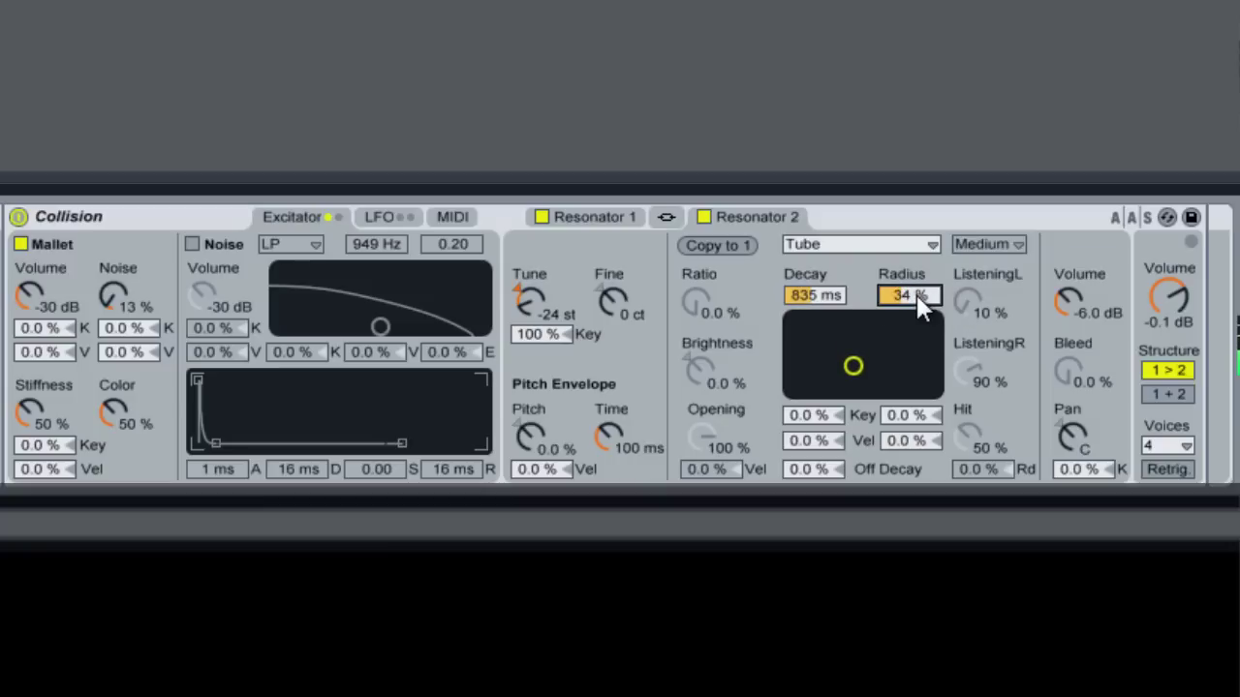
pyautogui.scroll(-15, 920, 300)
pyautogui.click(1173, 447)
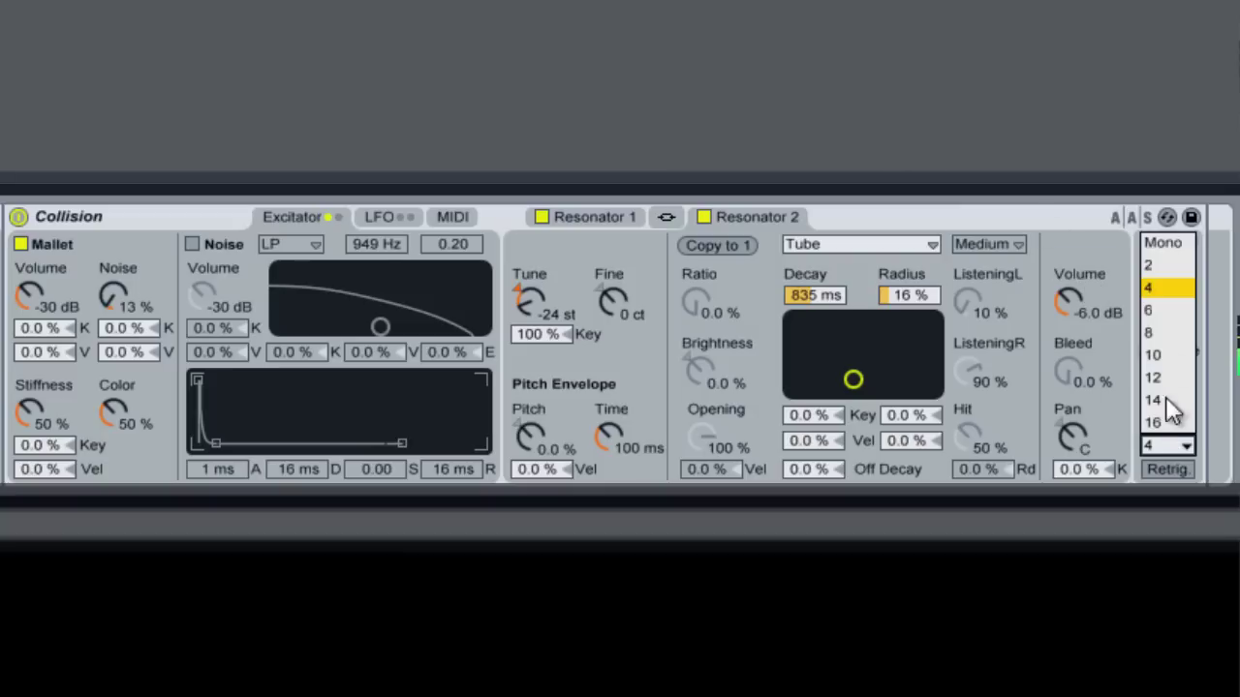
pyautogui.click(1165, 245)
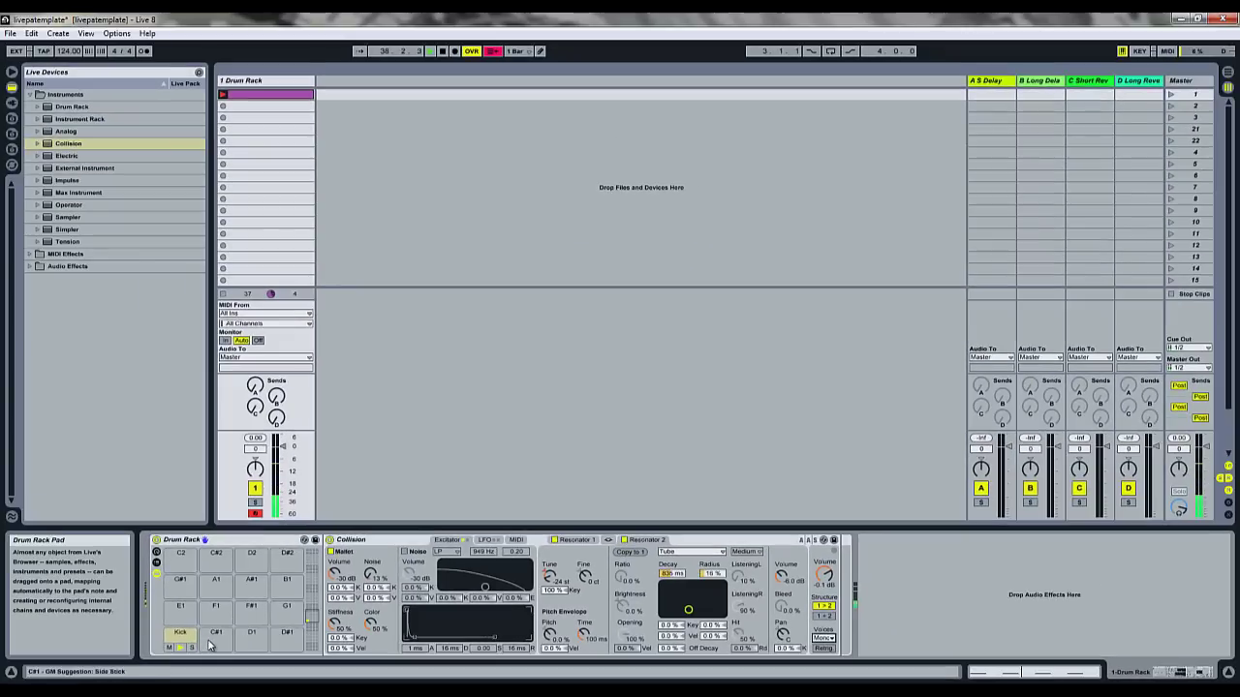
# - Load Collision onto pad C#1 as the Snare and enable its Noise excitator
pyautogui.click(216, 632)
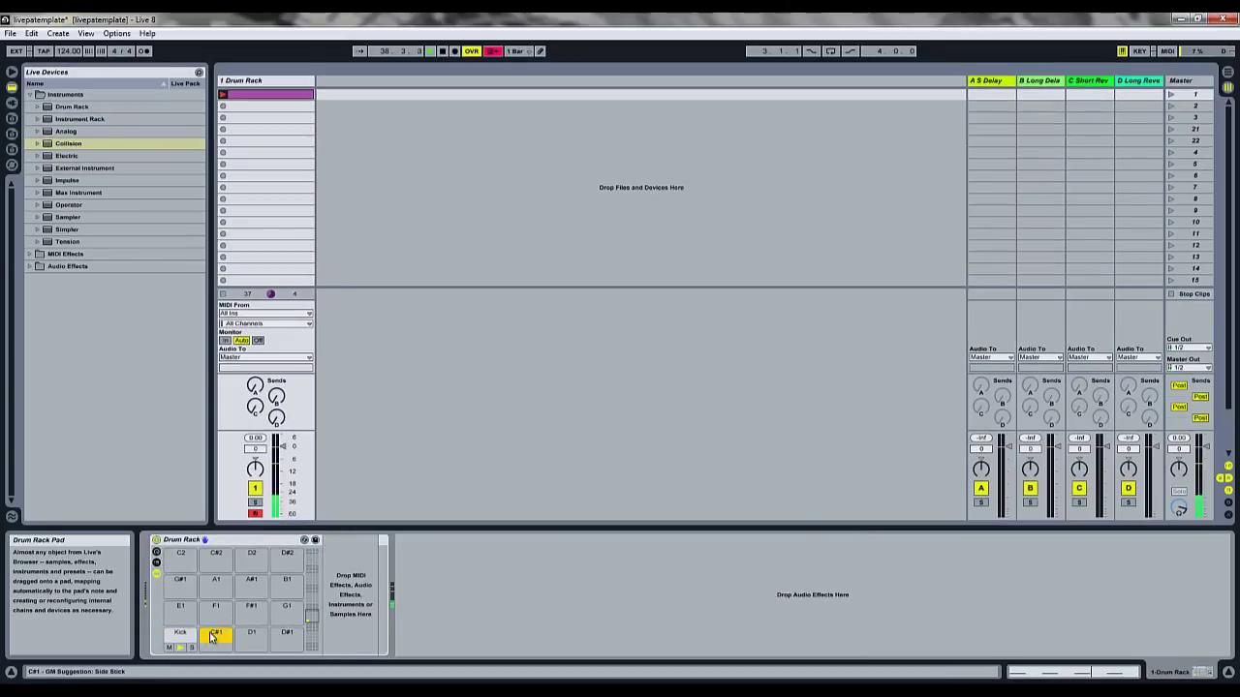
pyautogui.click(124, 326)
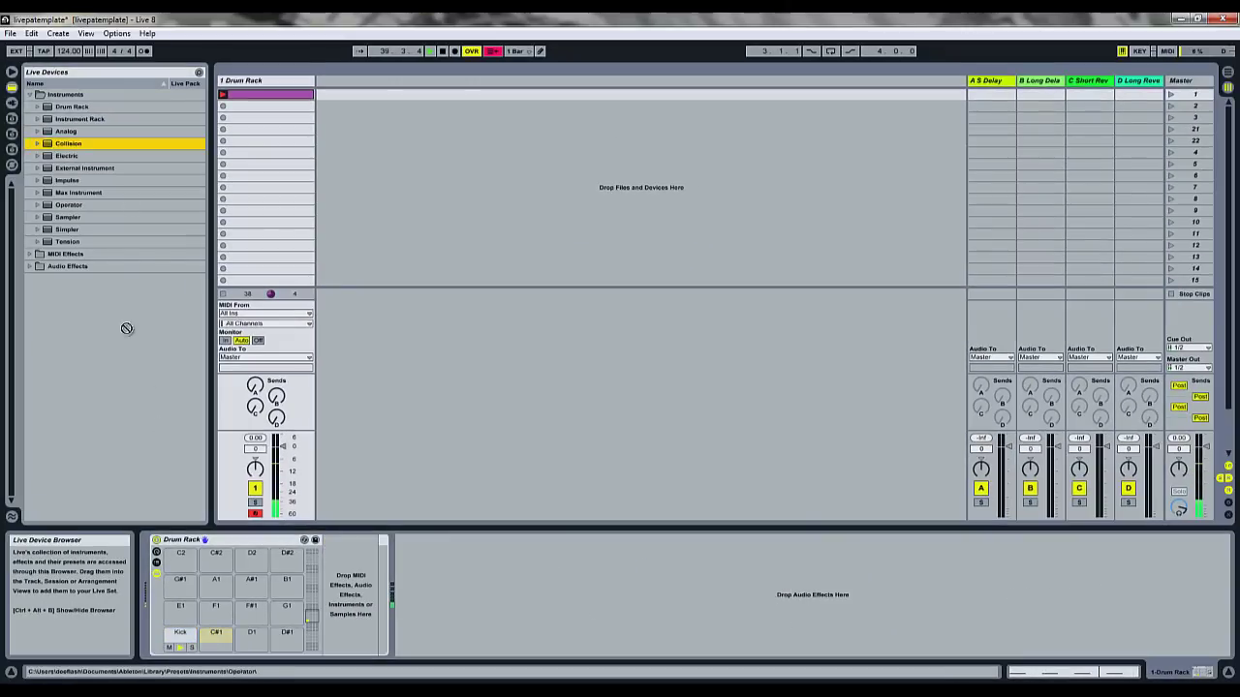
pyautogui.moveTo(221, 614); pyautogui.dragTo(218, 642)
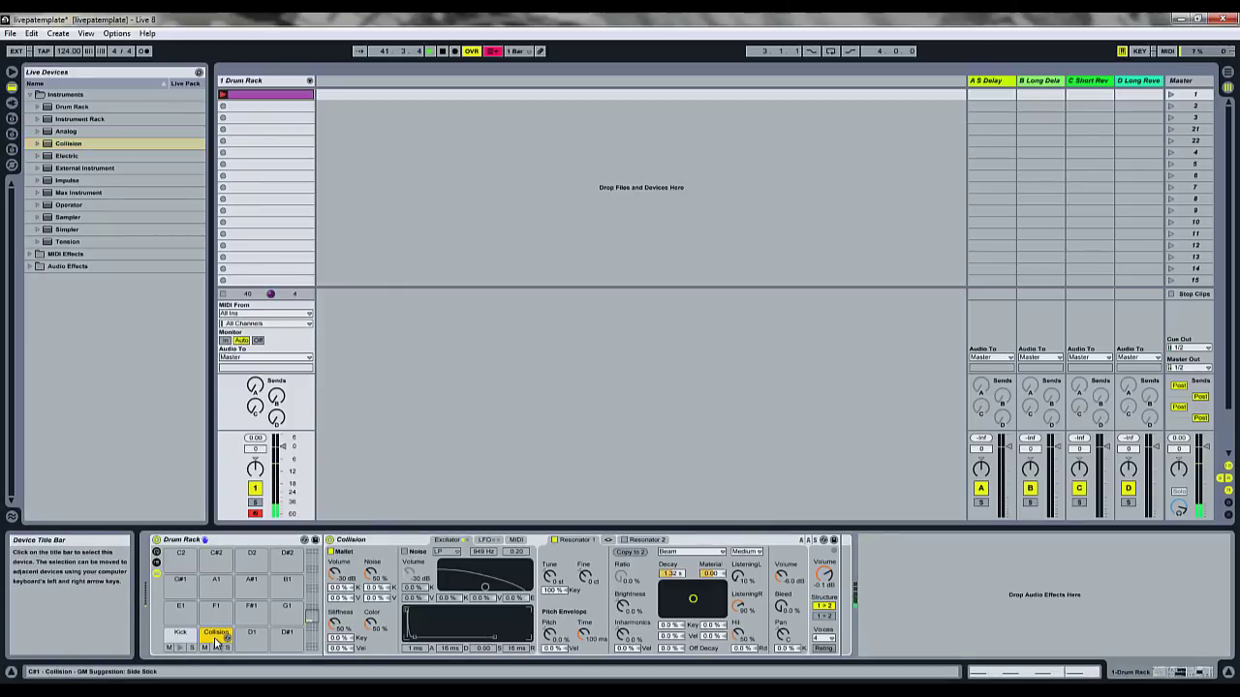
pyautogui.click(217, 639)
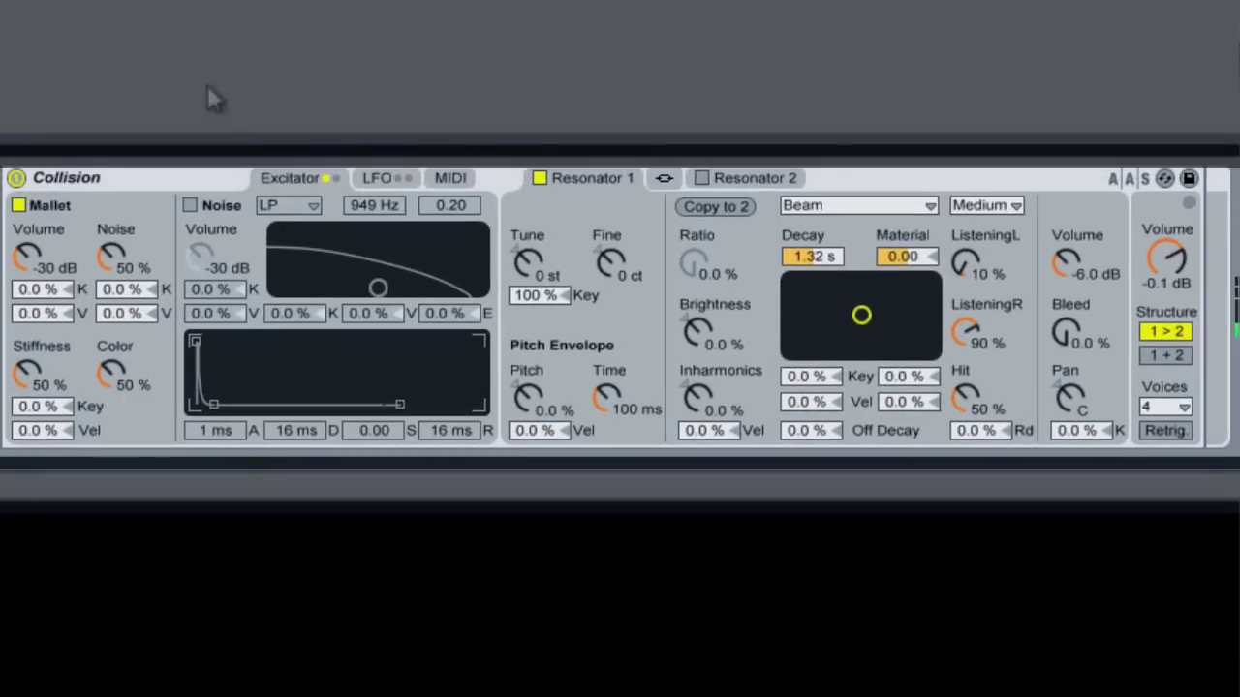
pyautogui.click(189, 206)
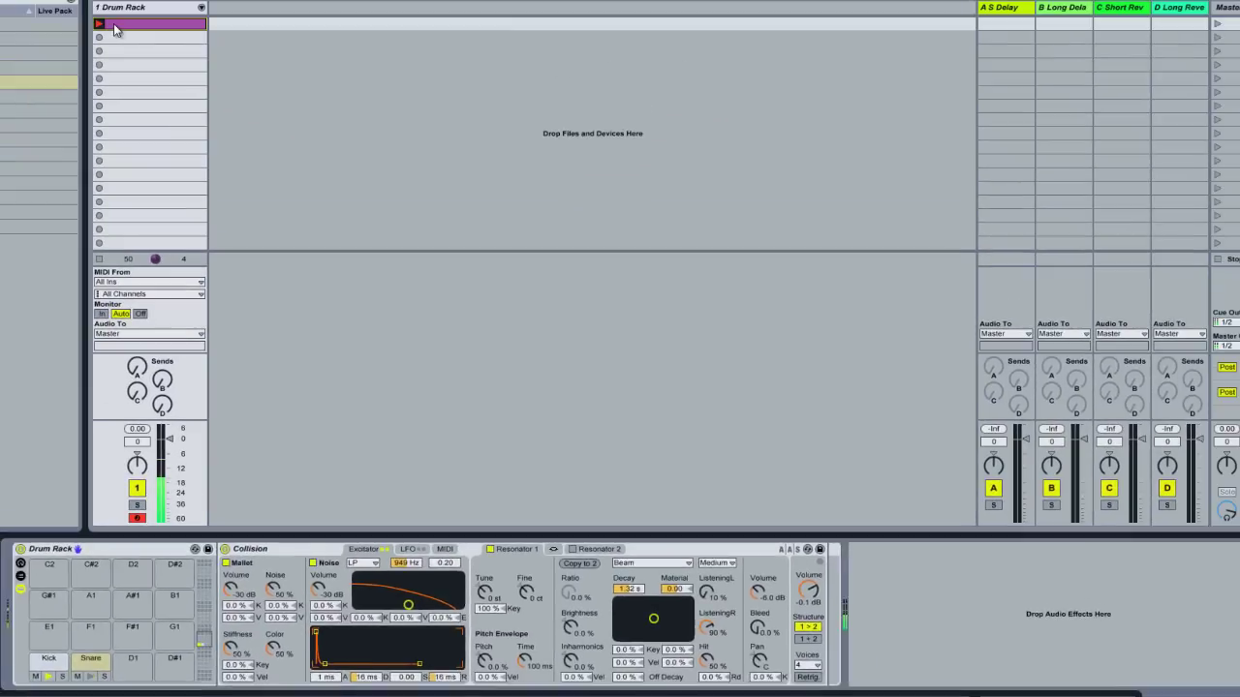
# - Shift both snare notes one beat later to 1.2 and 1.4, then reshow the drum devices
pyautogui.doubleClick(114, 28)
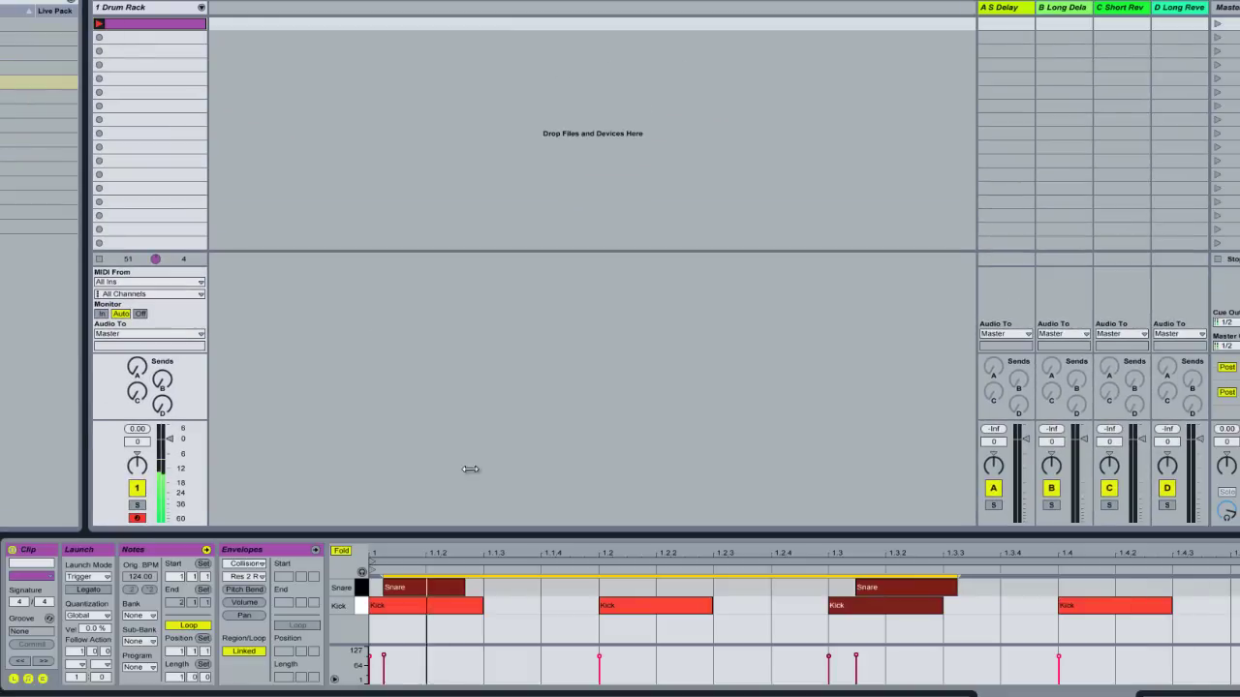
pyautogui.moveTo(416, 588); pyautogui.dragTo(542, 583)
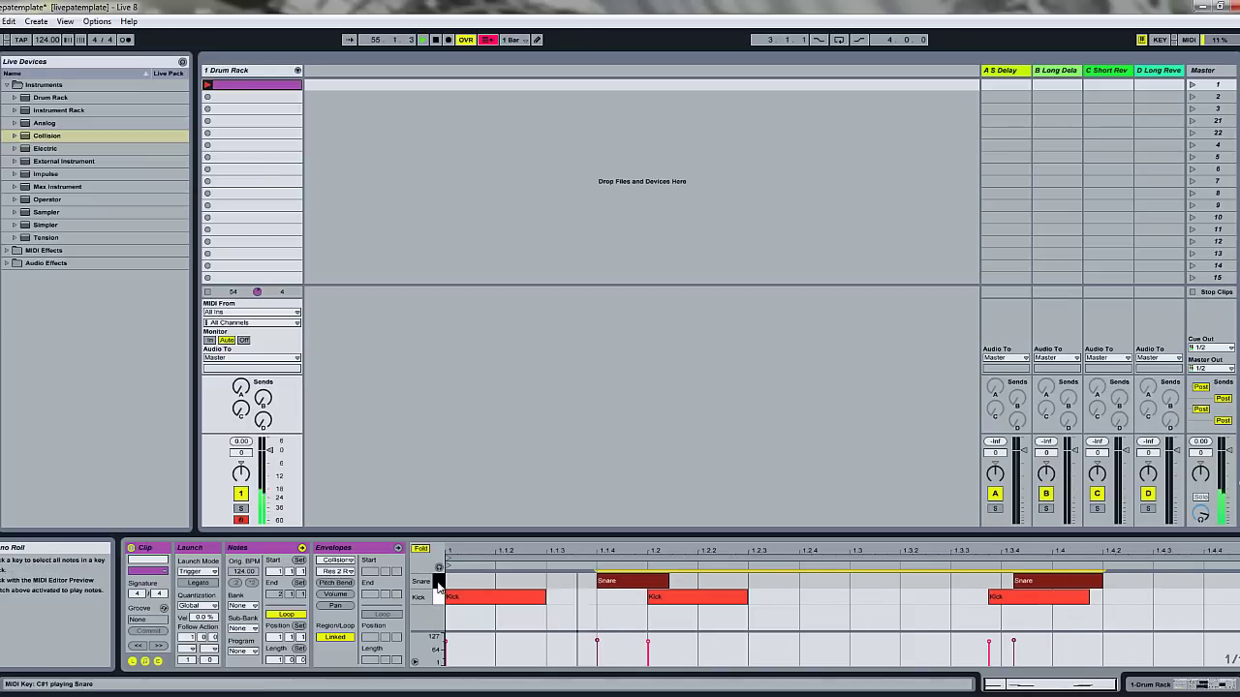
pyautogui.hotkey('ctrl', 'z')
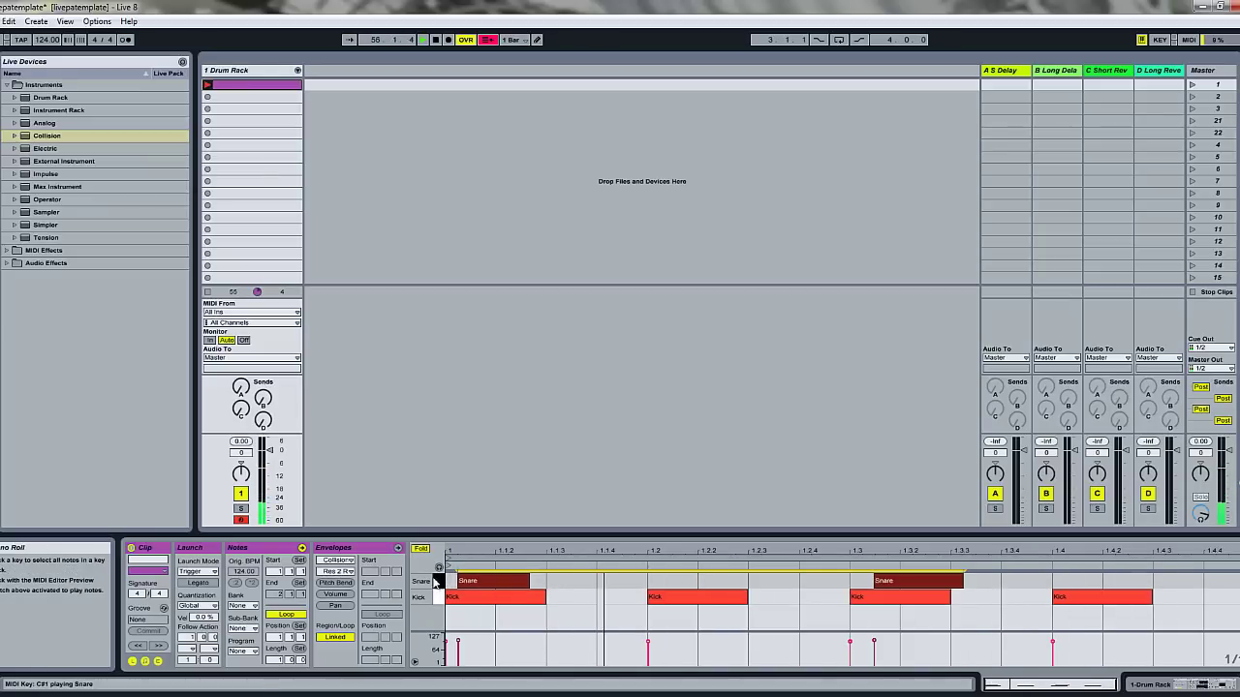
pyautogui.moveTo(456, 581); pyautogui.dragTo(652, 582)
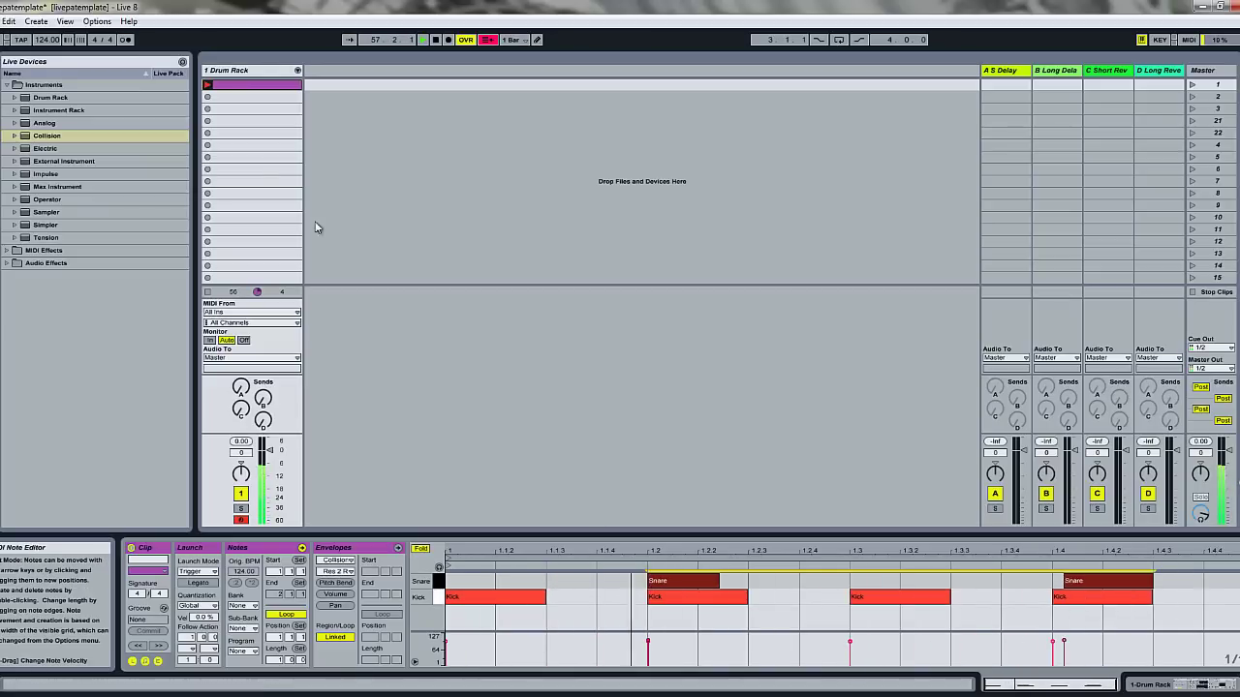
pyautogui.click(225, 71)
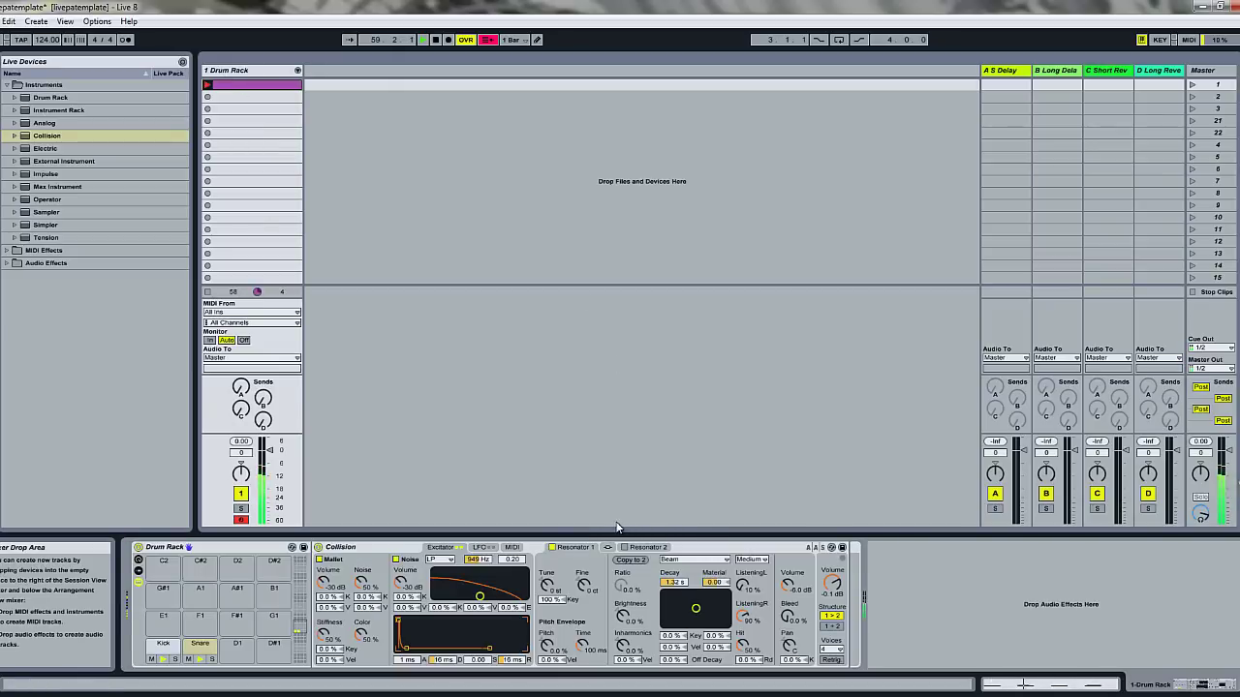
# - Set the noise filter to high-pass at 1.2 kHz with resonance 0.67
pyautogui.click(552, 548)
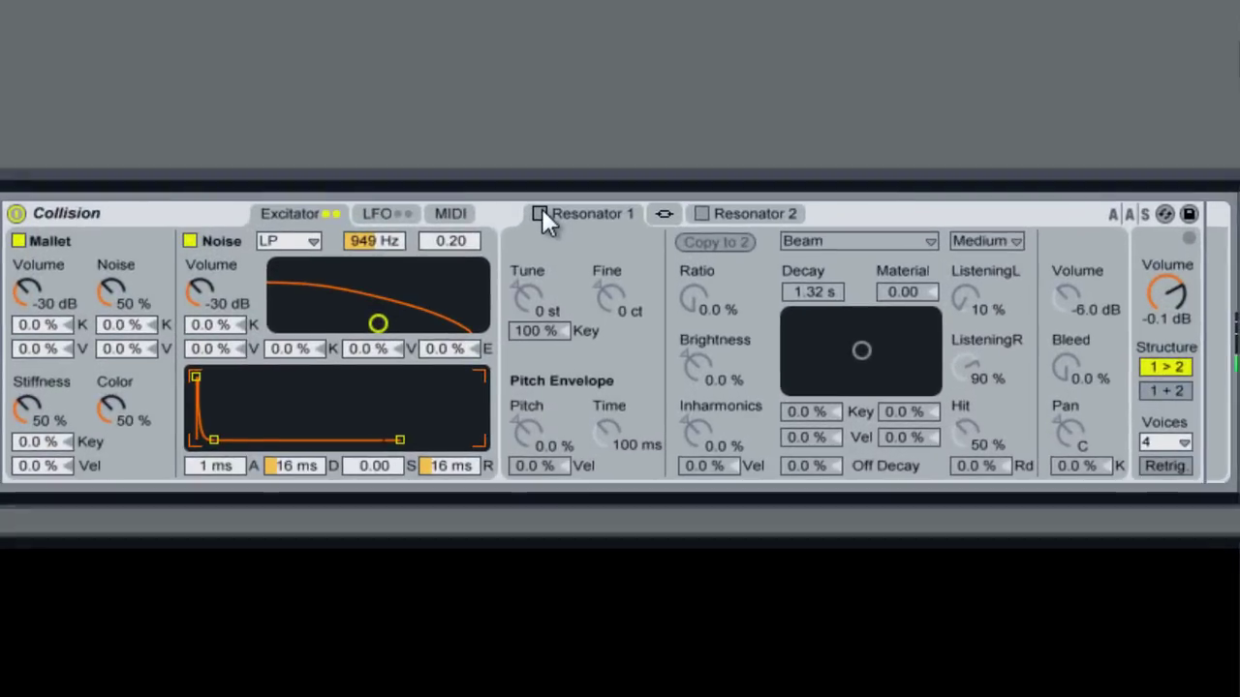
pyautogui.click(540, 214)
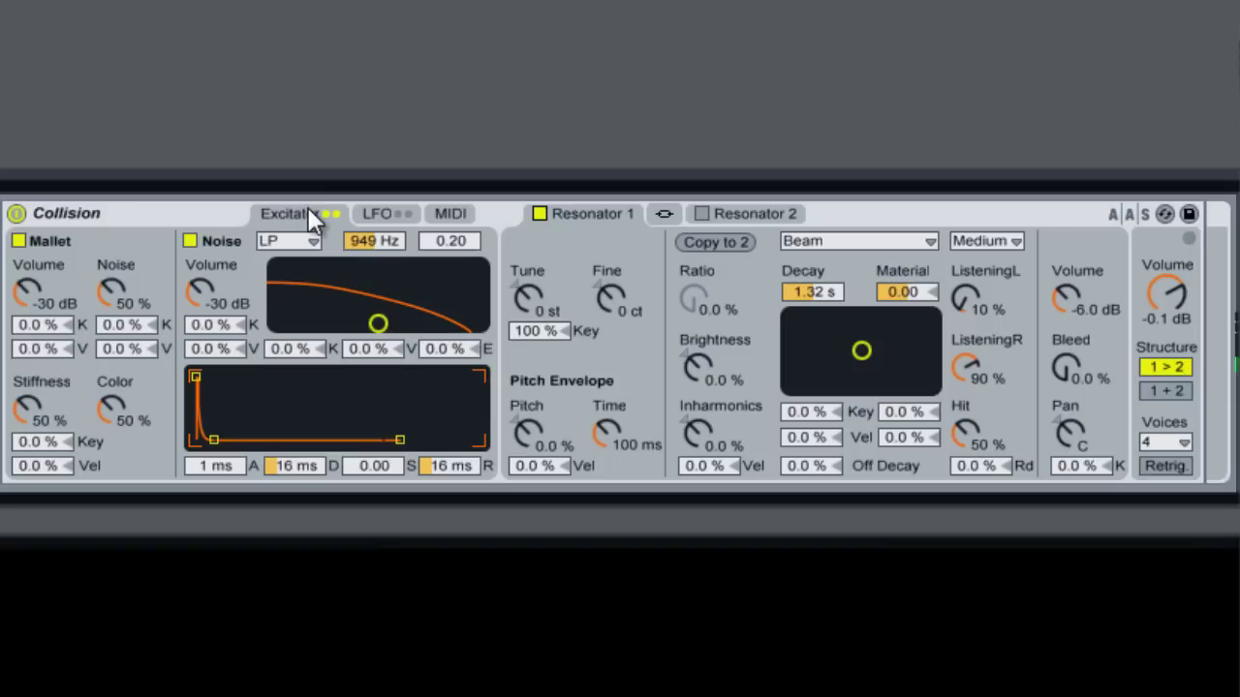
pyautogui.click(265, 244)
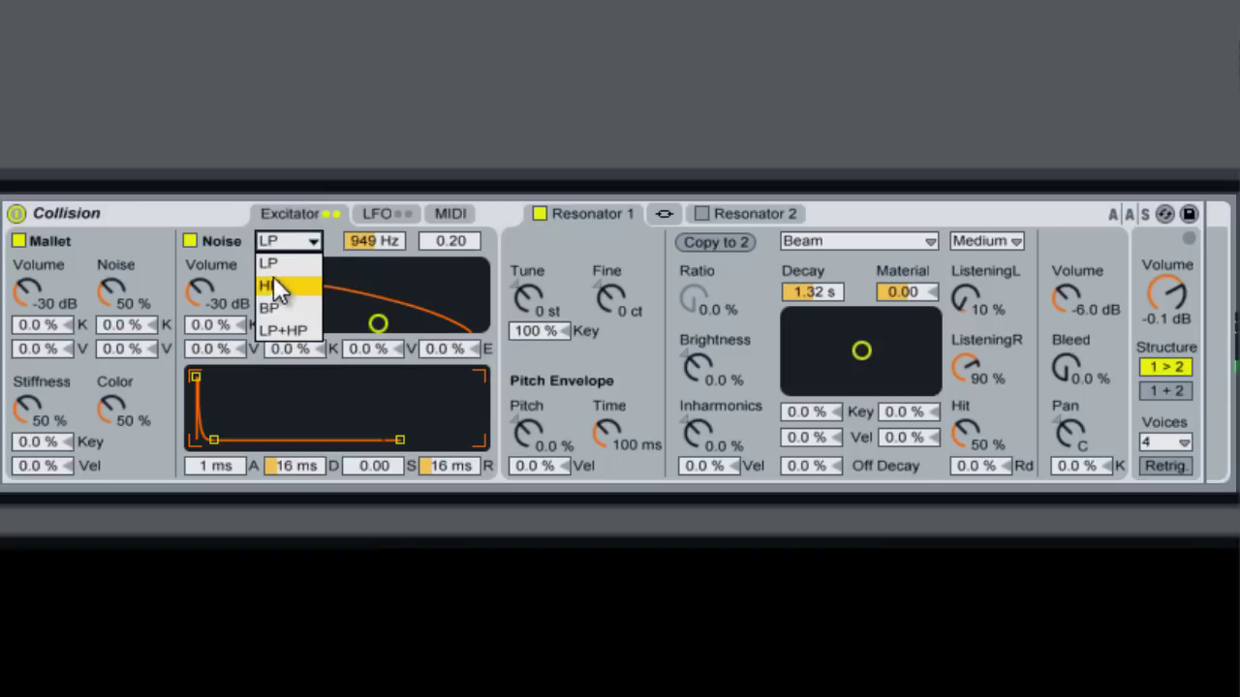
pyautogui.click(269, 284)
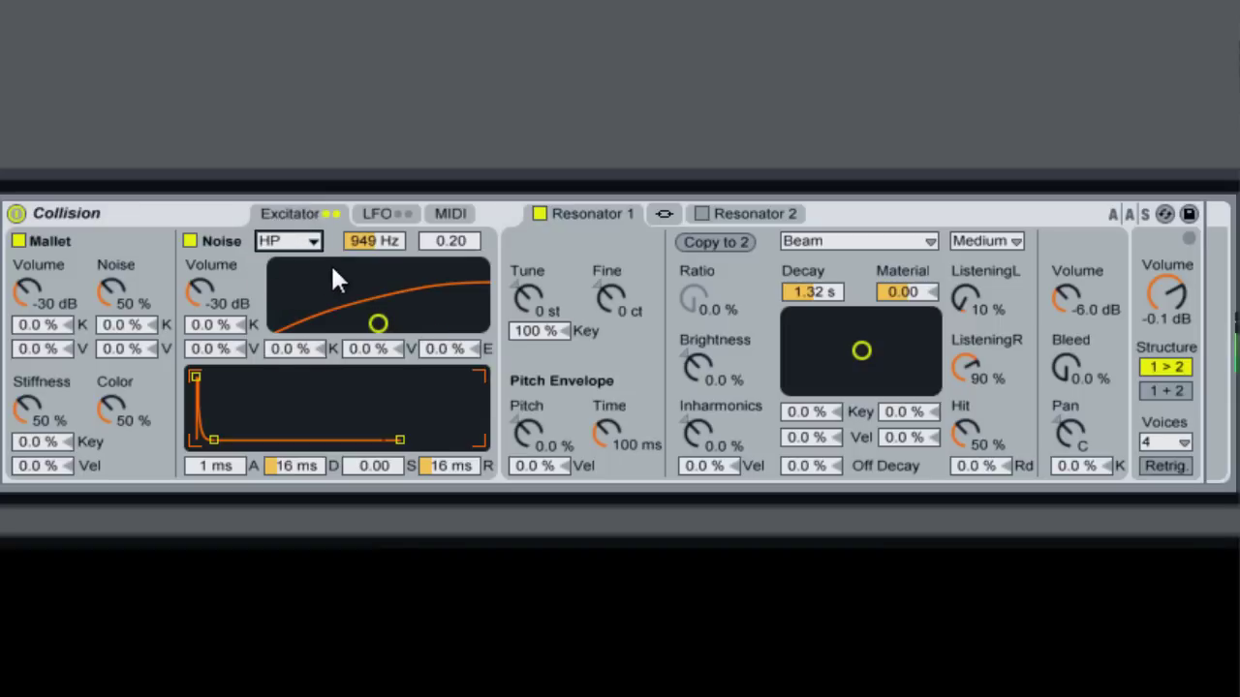
pyautogui.click(367, 245)
pyautogui.write('1.2')
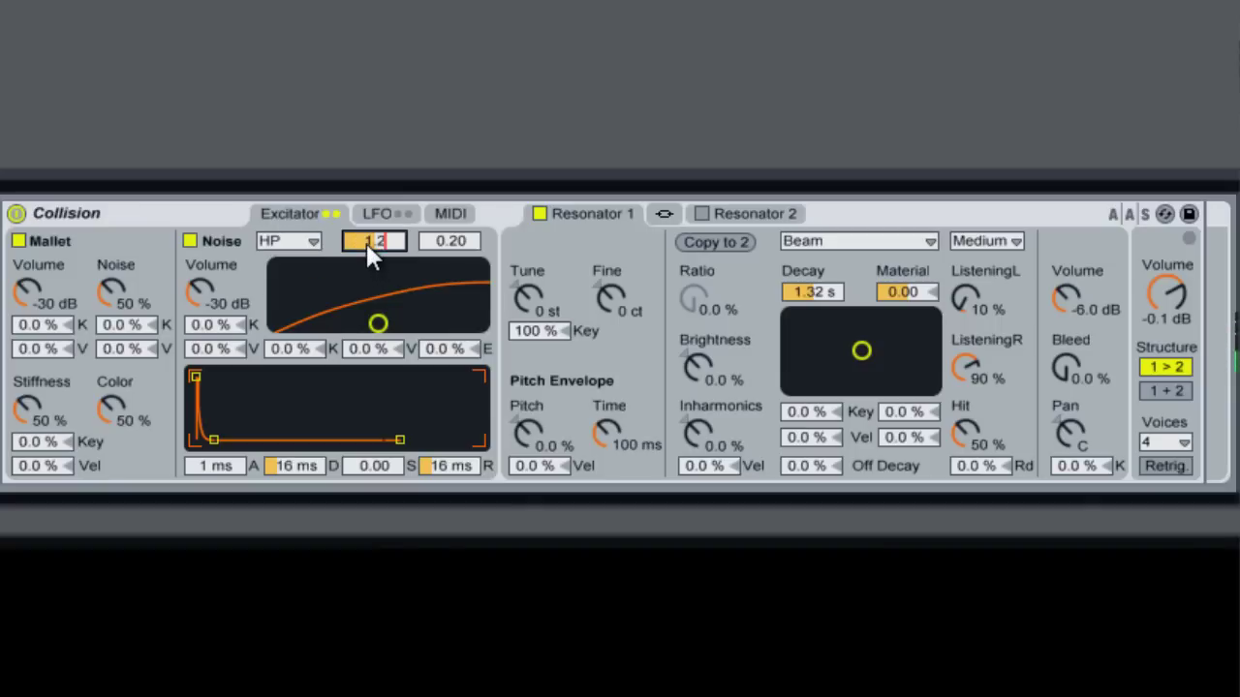
pyautogui.press('Return')
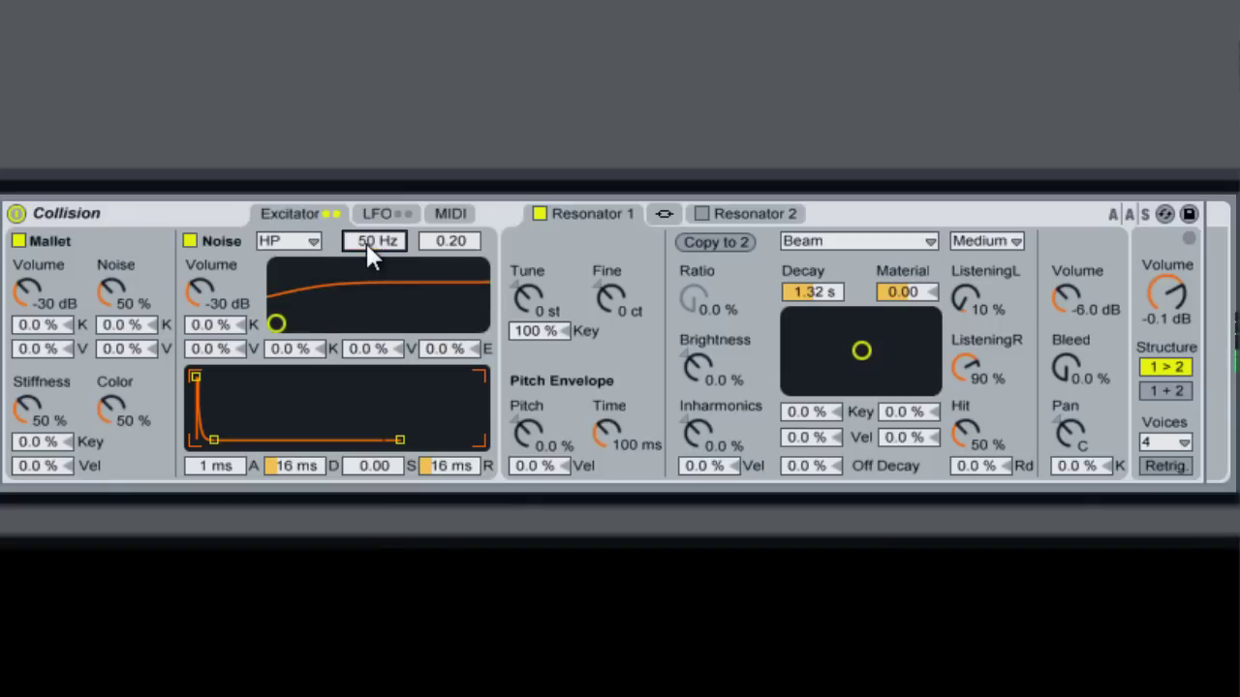
pyautogui.write('1.2k')
pyautogui.press('Return')
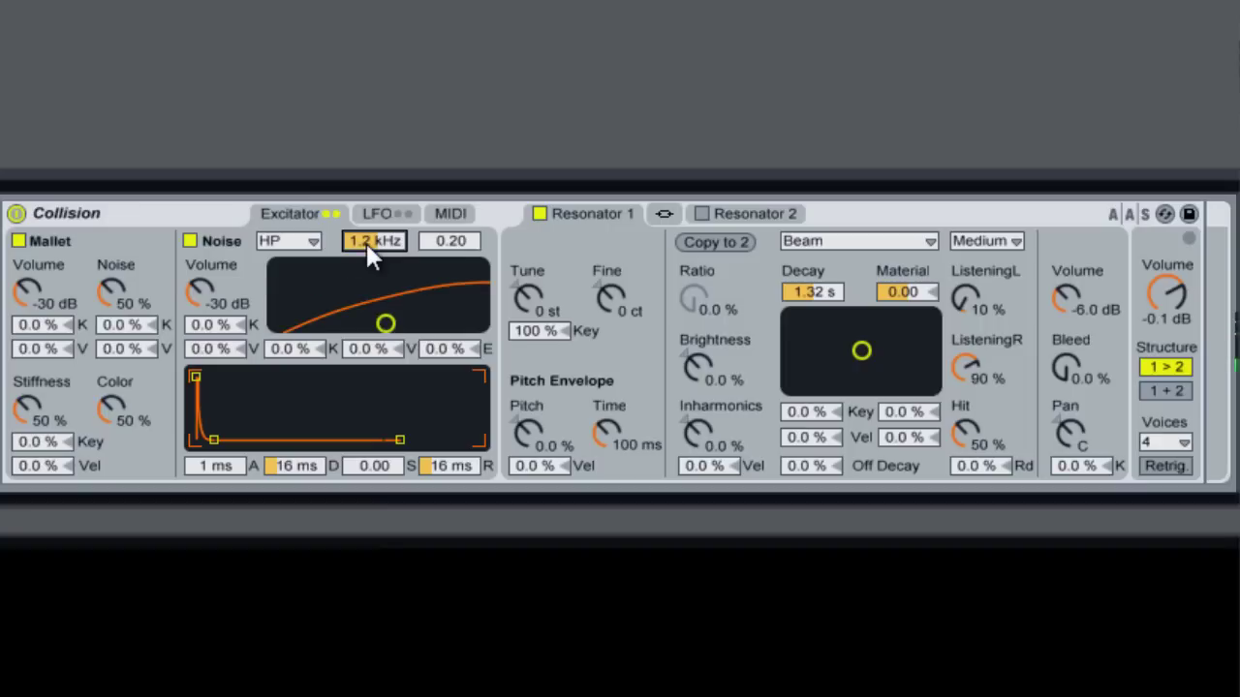
pyautogui.click(472, 248)
pyautogui.scroll(10, 471, 248)
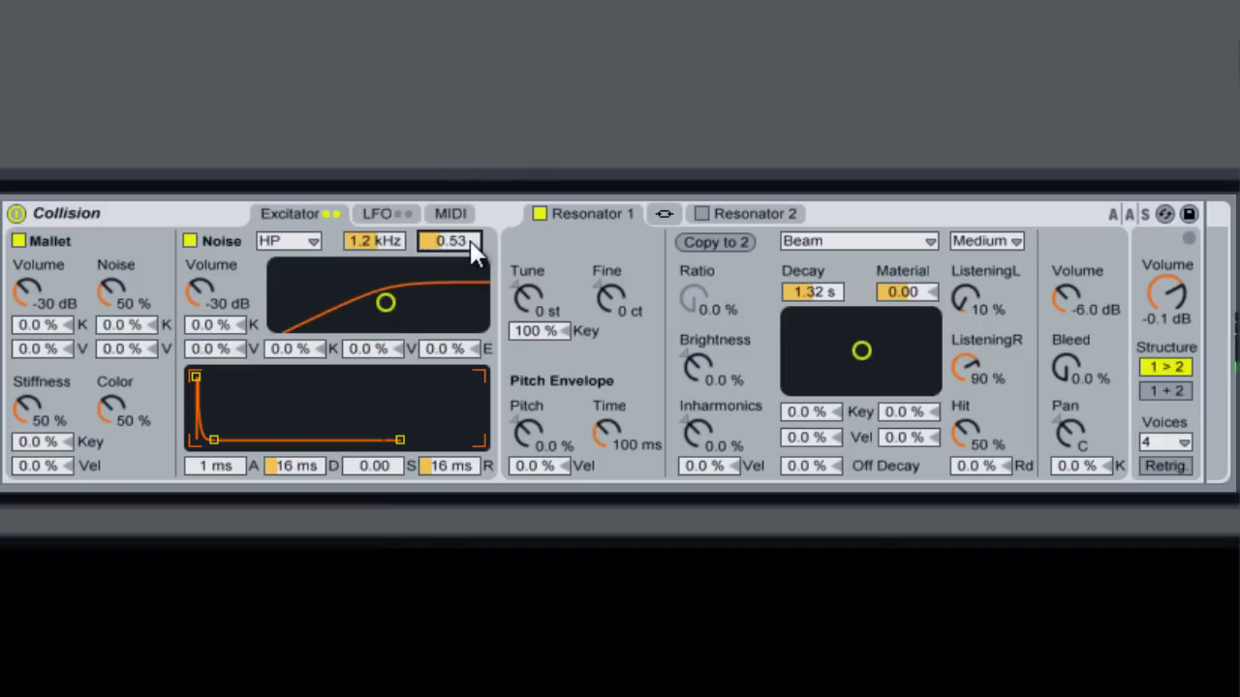
pyautogui.scroll(12, 472, 248)
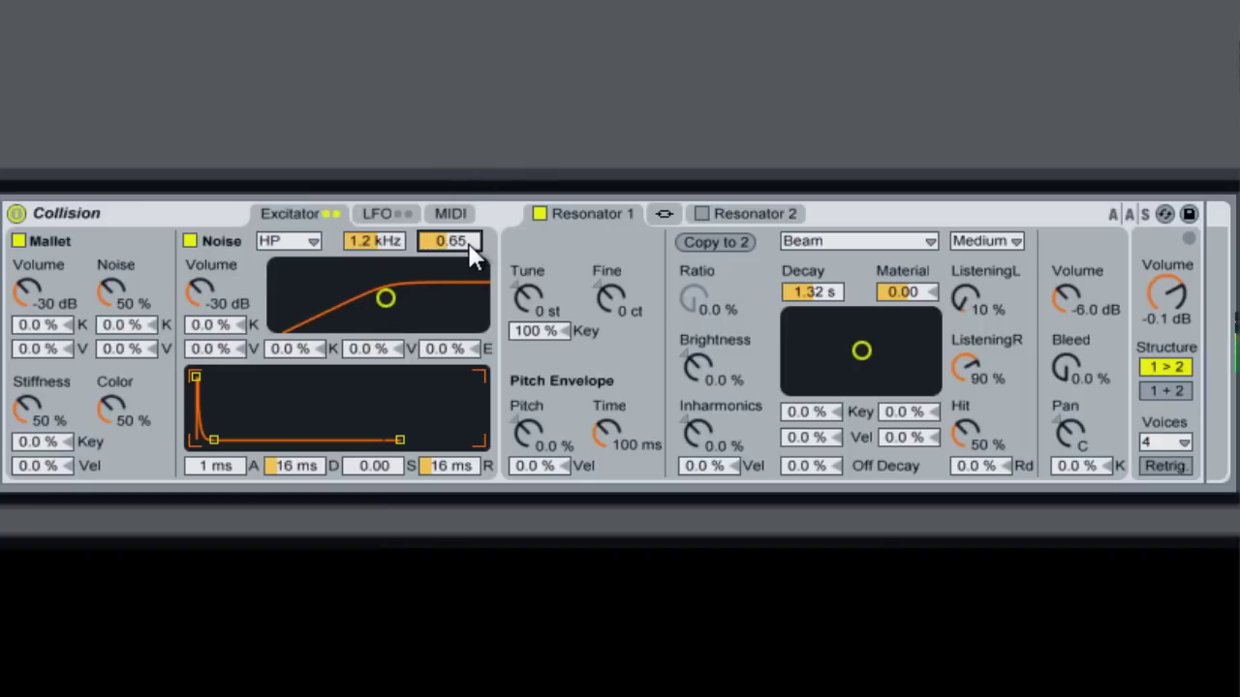
pyautogui.scroll(2, 472, 248)
# - Make Resonator 1 a Membrane with 50 ms decay, material -28.13 and Hit 100 %
pyautogui.click(805, 245)
pyautogui.click(807, 325)
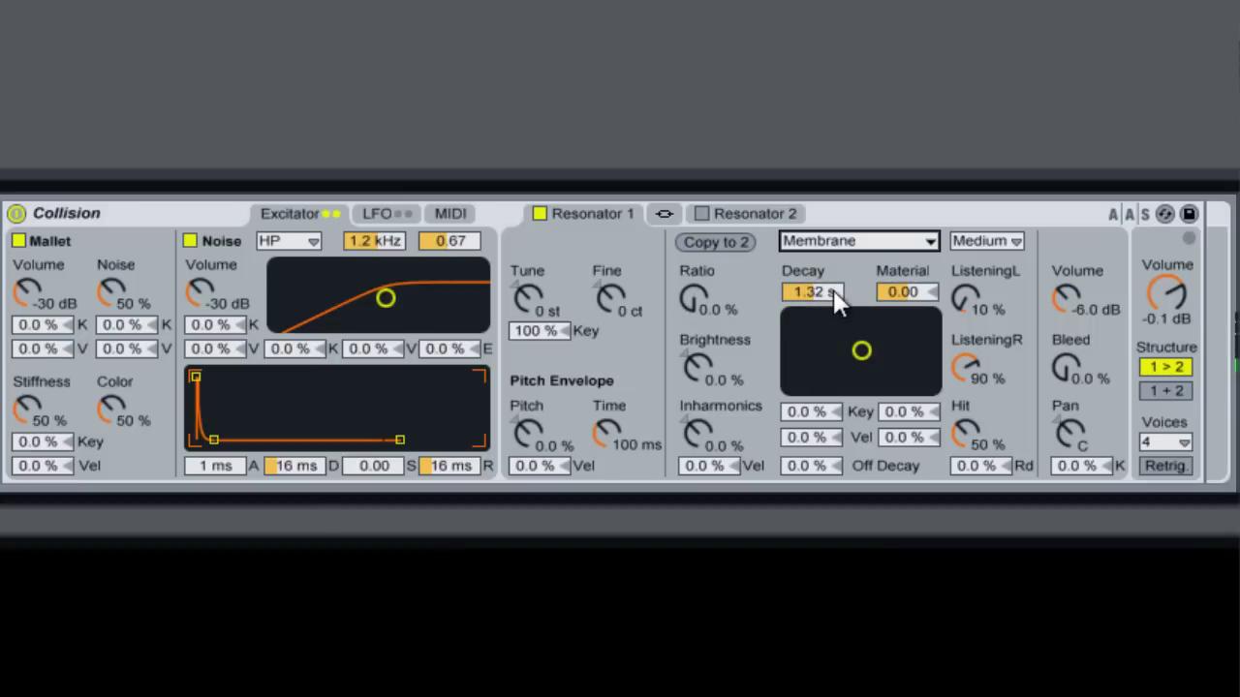
pyautogui.scroll(-5, 832, 293)
pyautogui.scroll(-15, 831, 293)
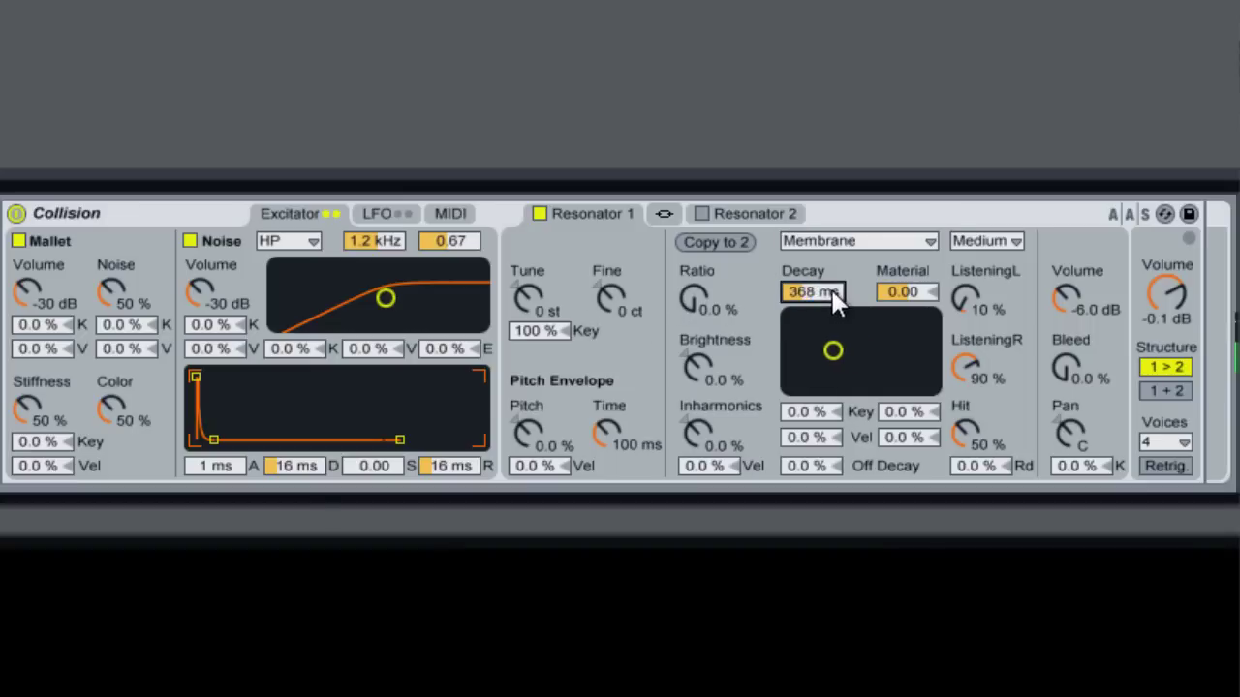
pyautogui.scroll(-10, 831, 292)
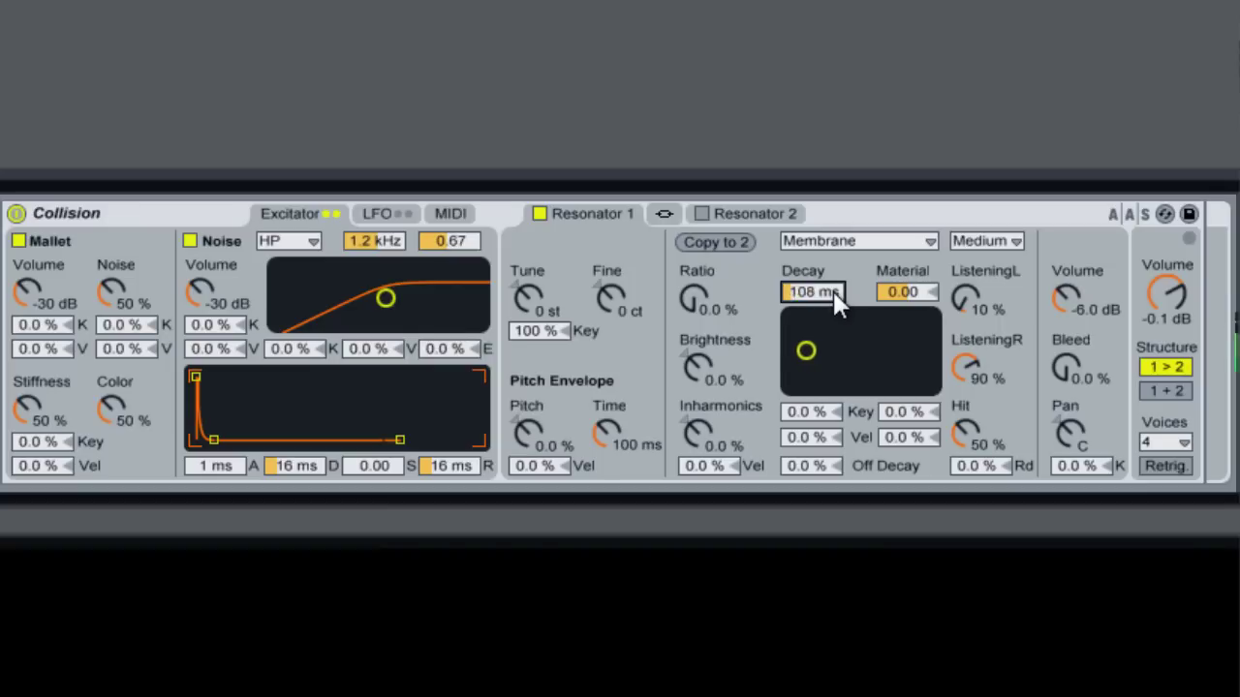
pyautogui.scroll(-3, 834, 291)
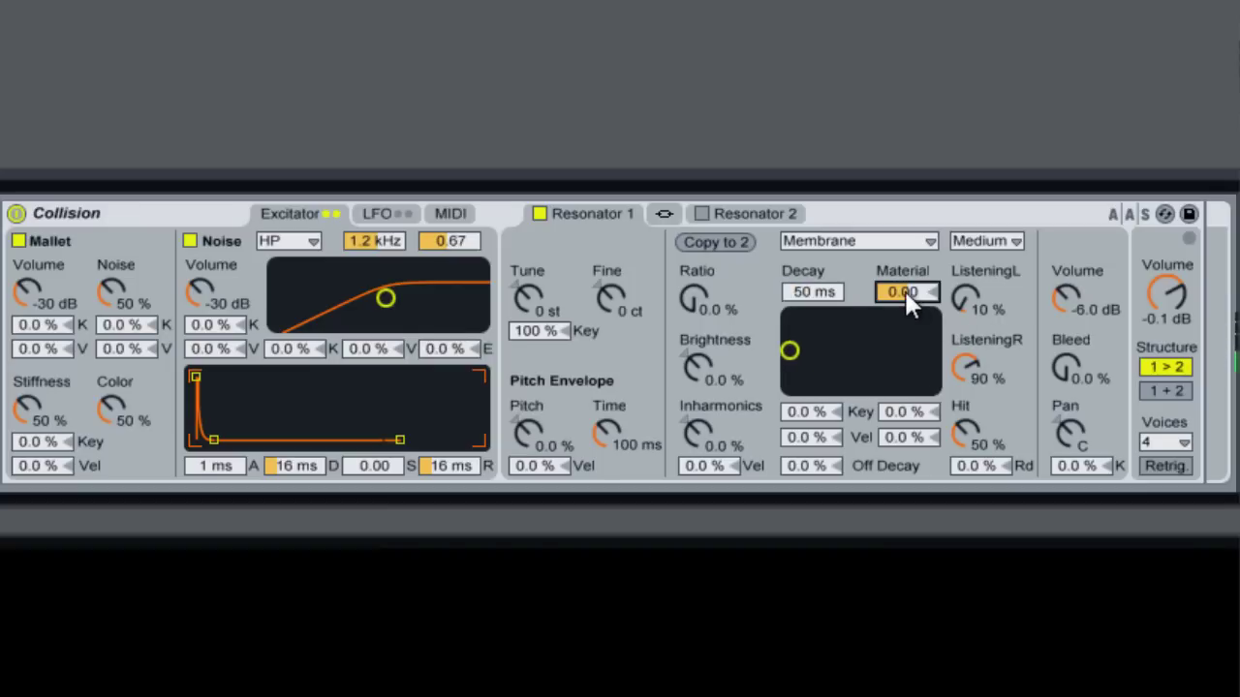
pyautogui.scroll(-10, 906, 294)
pyautogui.scroll(-2, 910, 306)
pyautogui.scroll(1, 906, 300)
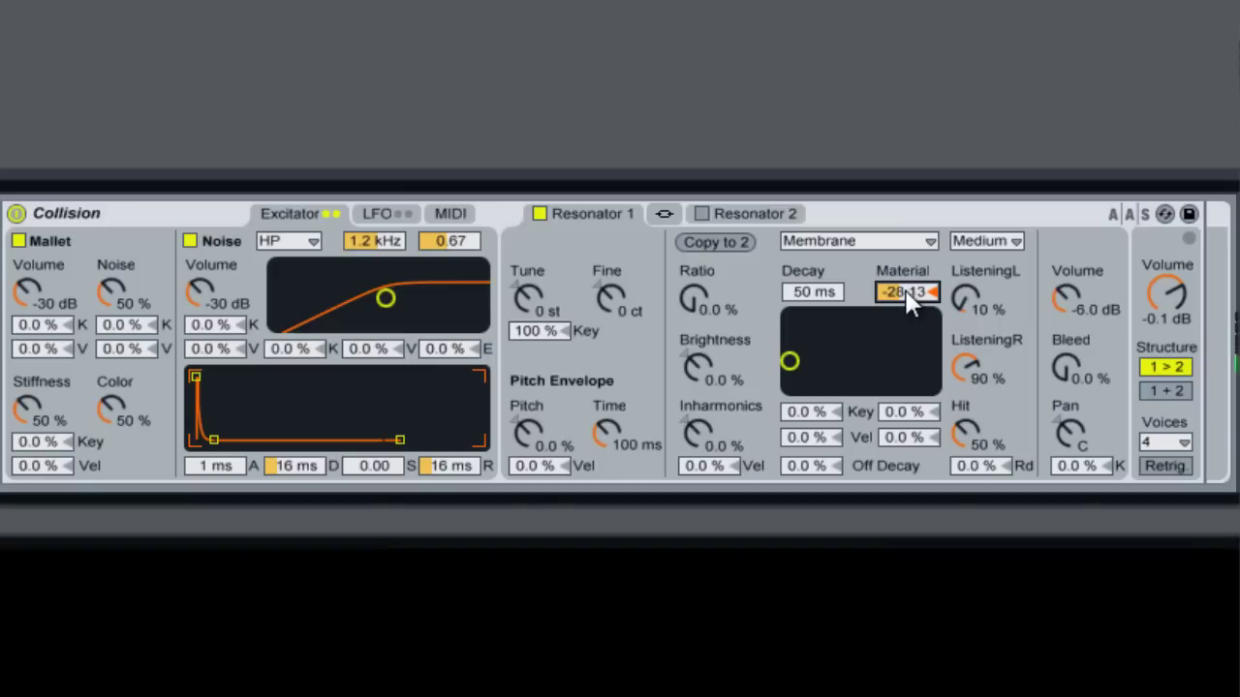
pyautogui.click(963, 301)
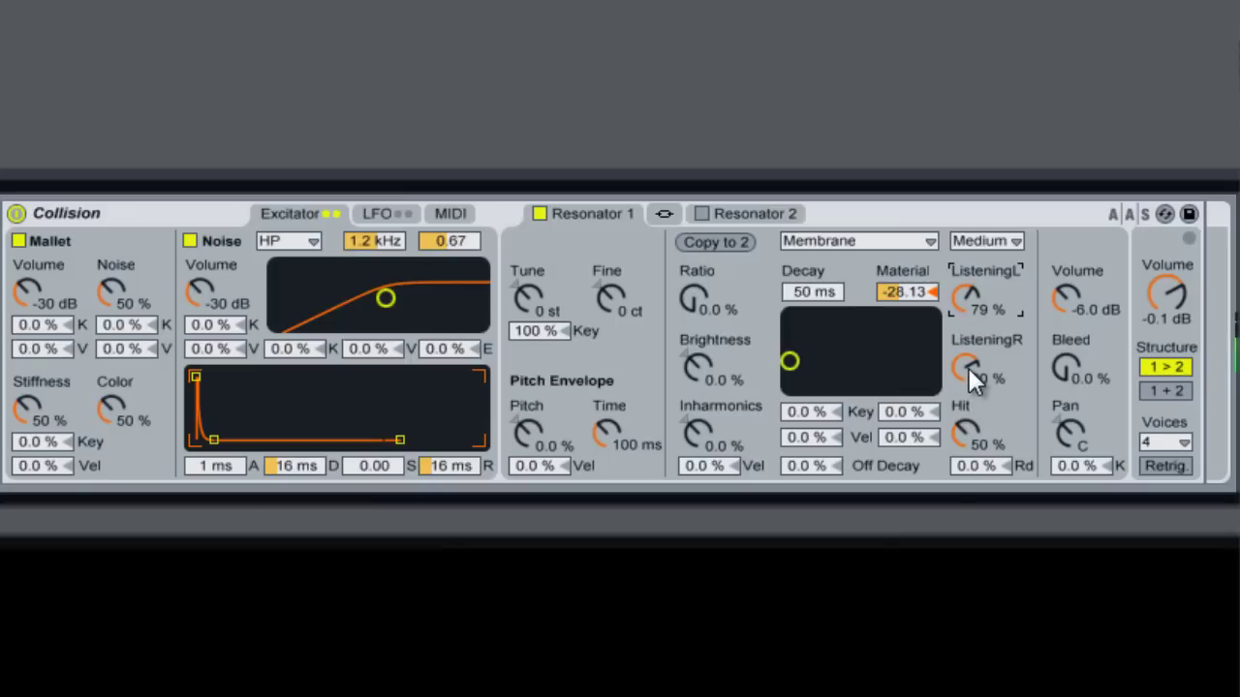
pyautogui.click(965, 441)
pyautogui.scroll(3, 969, 448)
pyautogui.scroll(15, 965, 438)
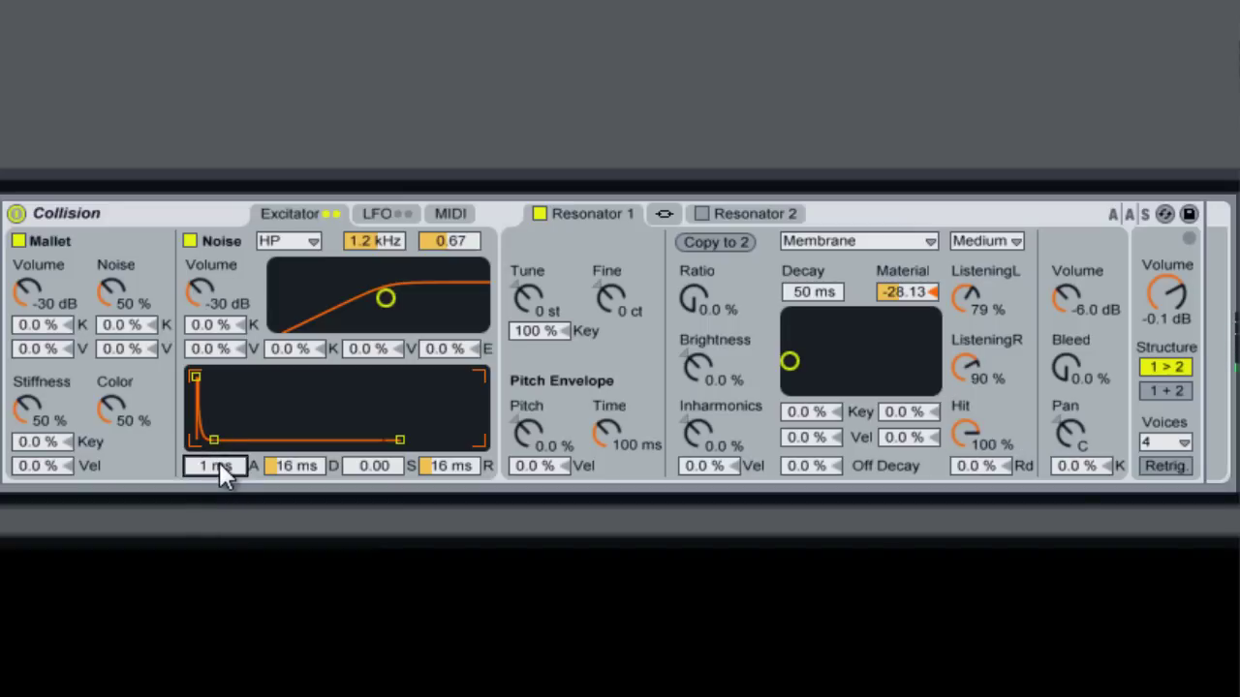
# - Set the Noise envelope D to 103 ms, S to 52.34 and R to 2 ms
pyautogui.moveTo(298, 474); pyautogui.dragTo(300, 478)
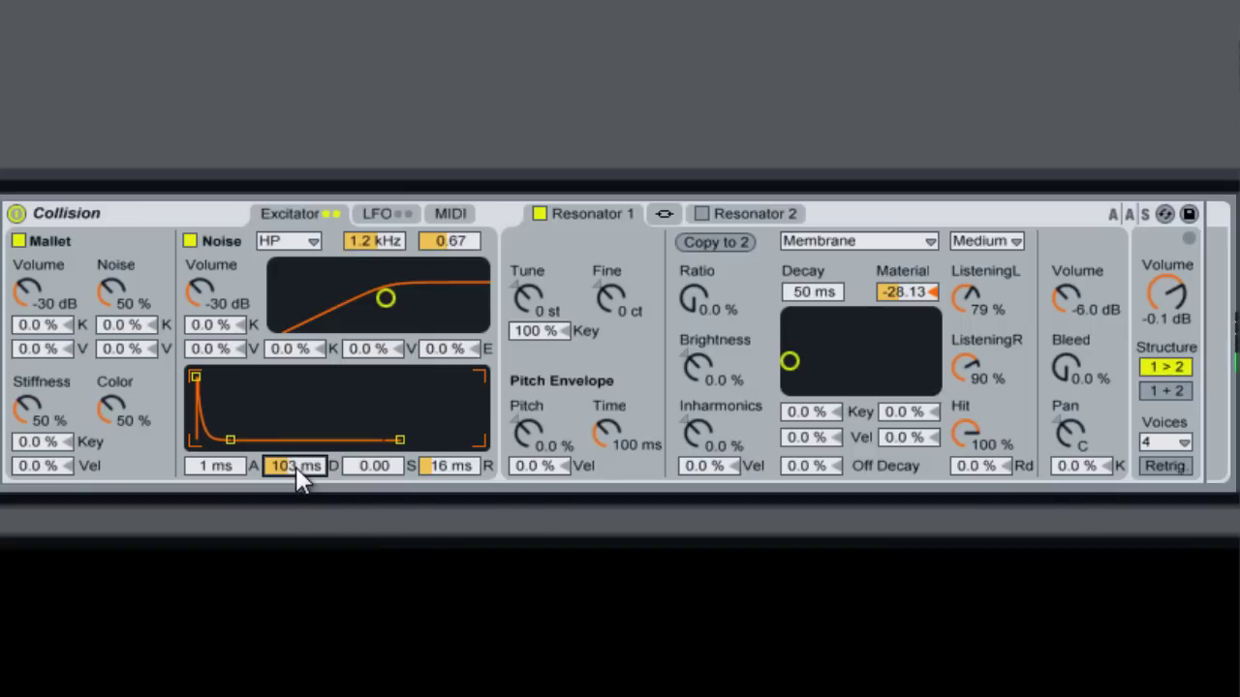
pyautogui.click(385, 473)
pyautogui.moveTo(384, 468); pyautogui.dragTo(386, 465)
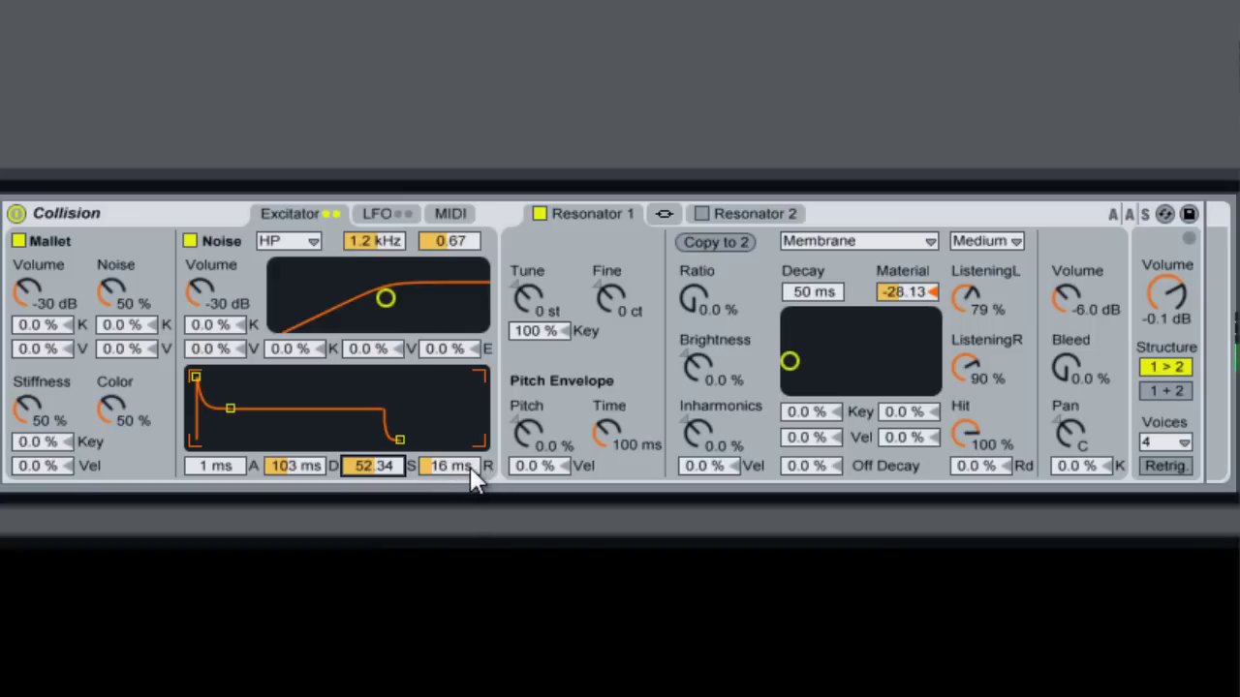
pyautogui.moveTo(470, 469); pyautogui.dragTo(472, 476)
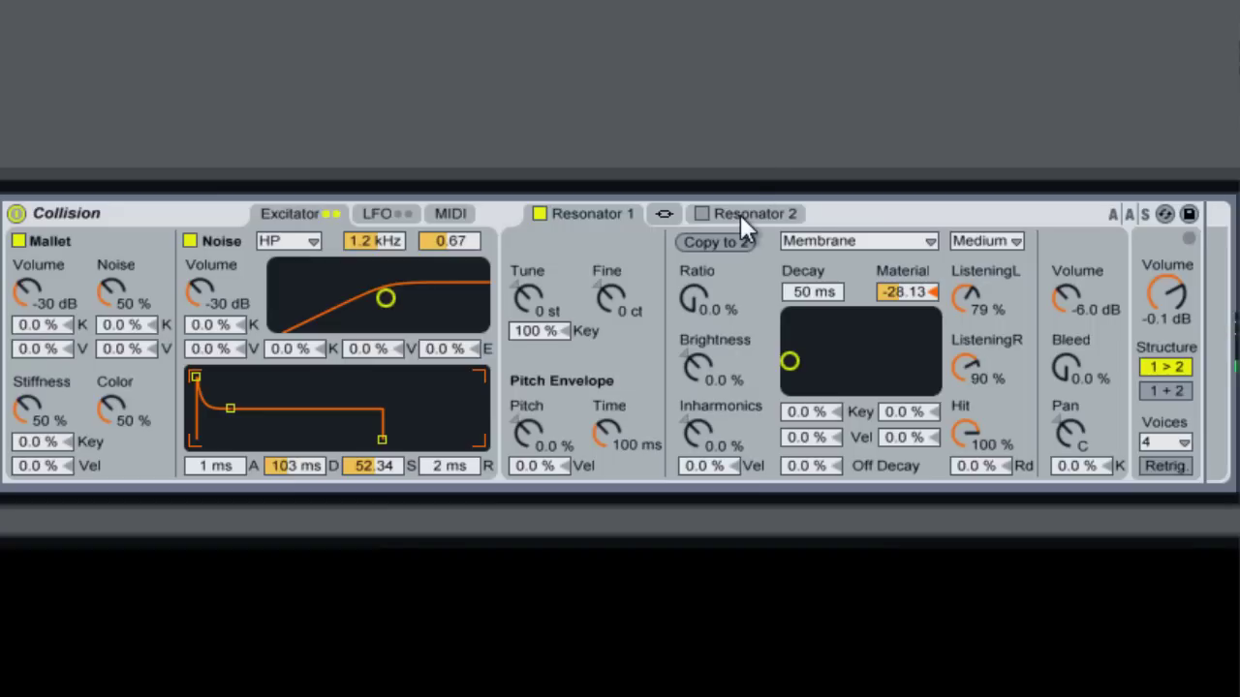
# - Raise the resonator fine tuning to 18 cents
pyautogui.click(611, 297)
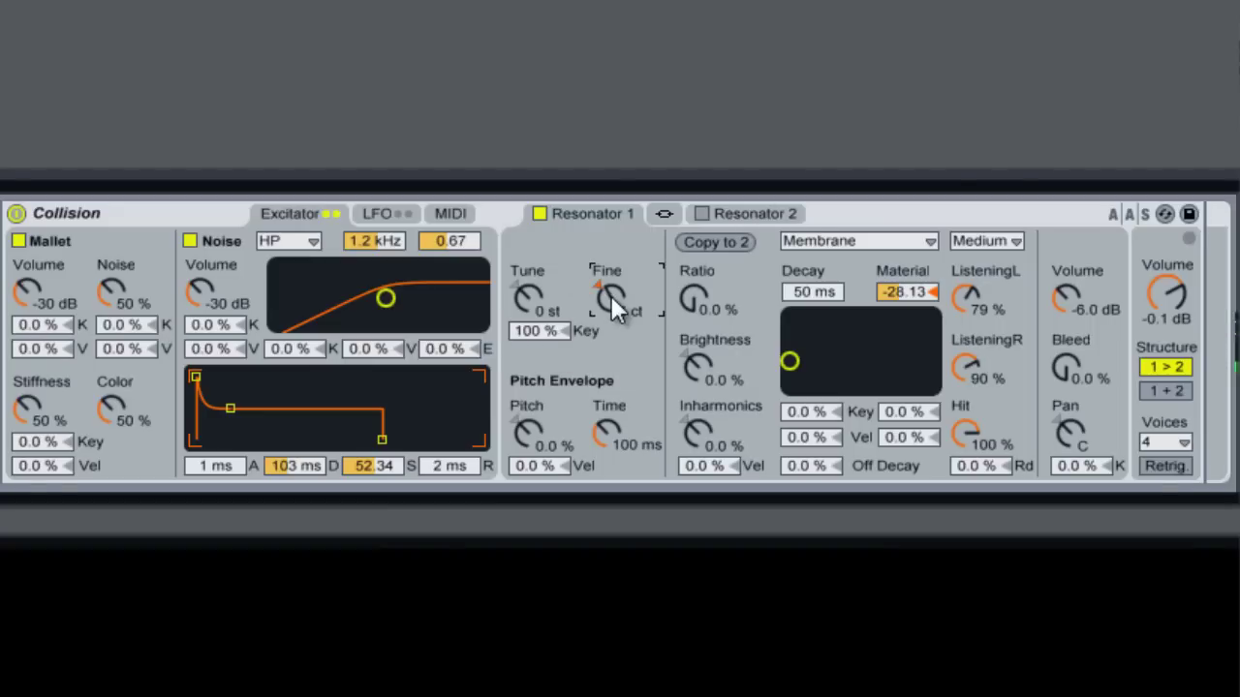
pyautogui.press('Up')
pyautogui.press('Up')
pyautogui.press('Up')
pyautogui.press('Up')
pyautogui.press('Up')
pyautogui.press('Up')
pyautogui.moveTo(611, 297); pyautogui.dragTo(601, 287)
# - Compare Mono and 2 voices in the Voices menu, settling on 2 voices
pyautogui.click(1183, 441)
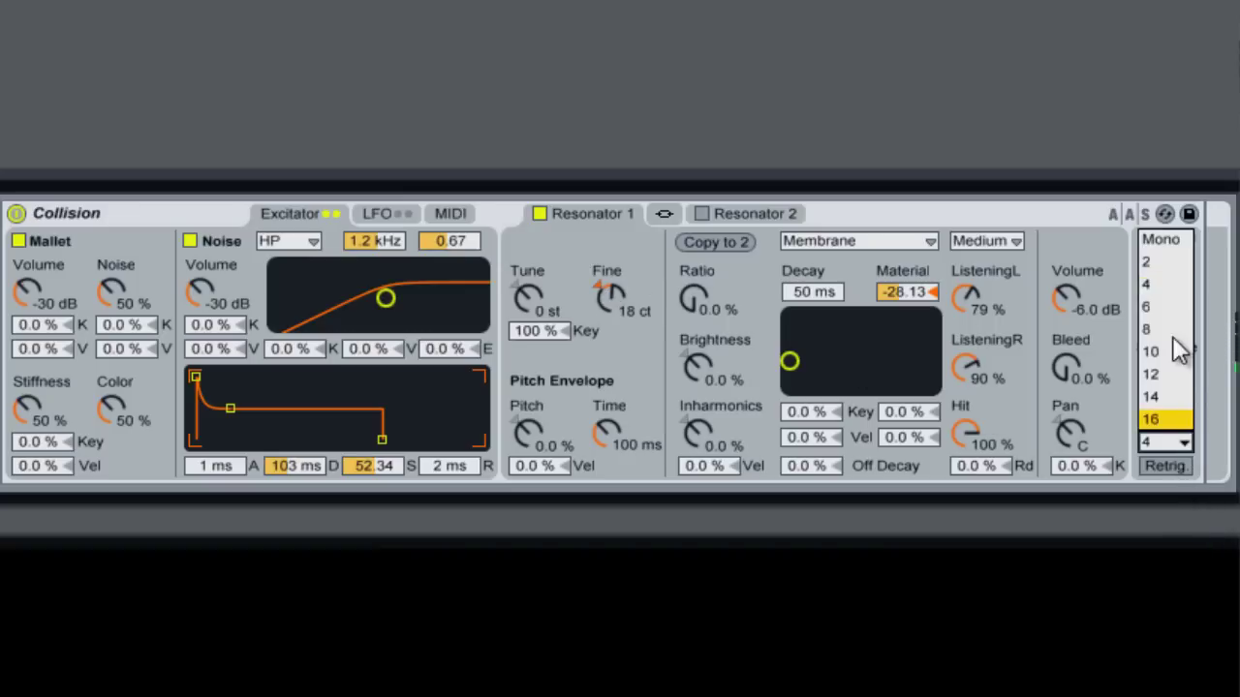
pyautogui.click(1183, 244)
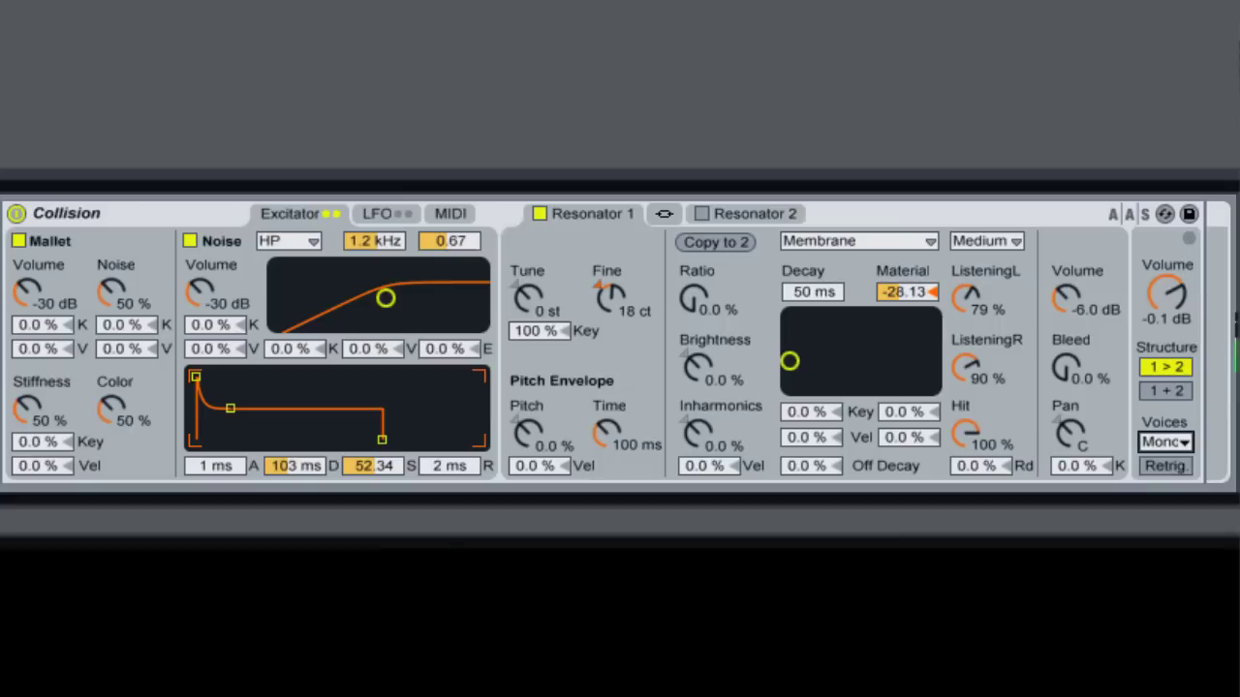
pyautogui.click(1183, 440)
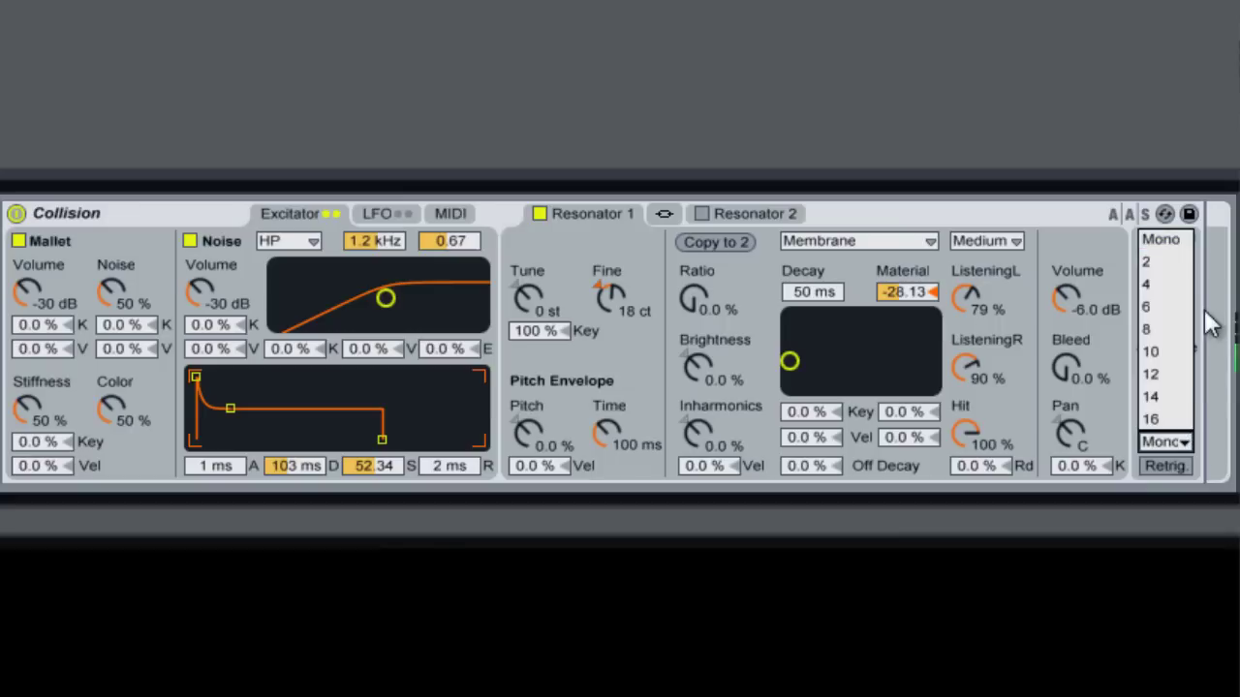
pyautogui.click(1167, 261)
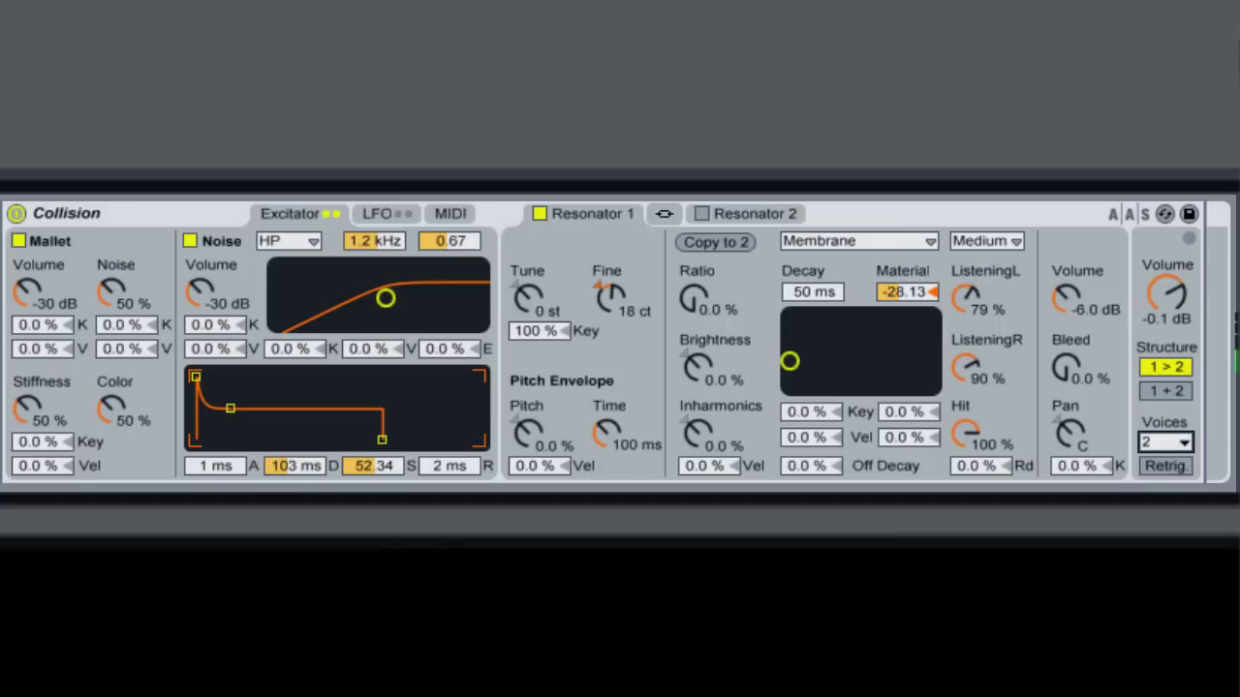
pyautogui.click(1183, 440)
pyautogui.click(1135, 407)
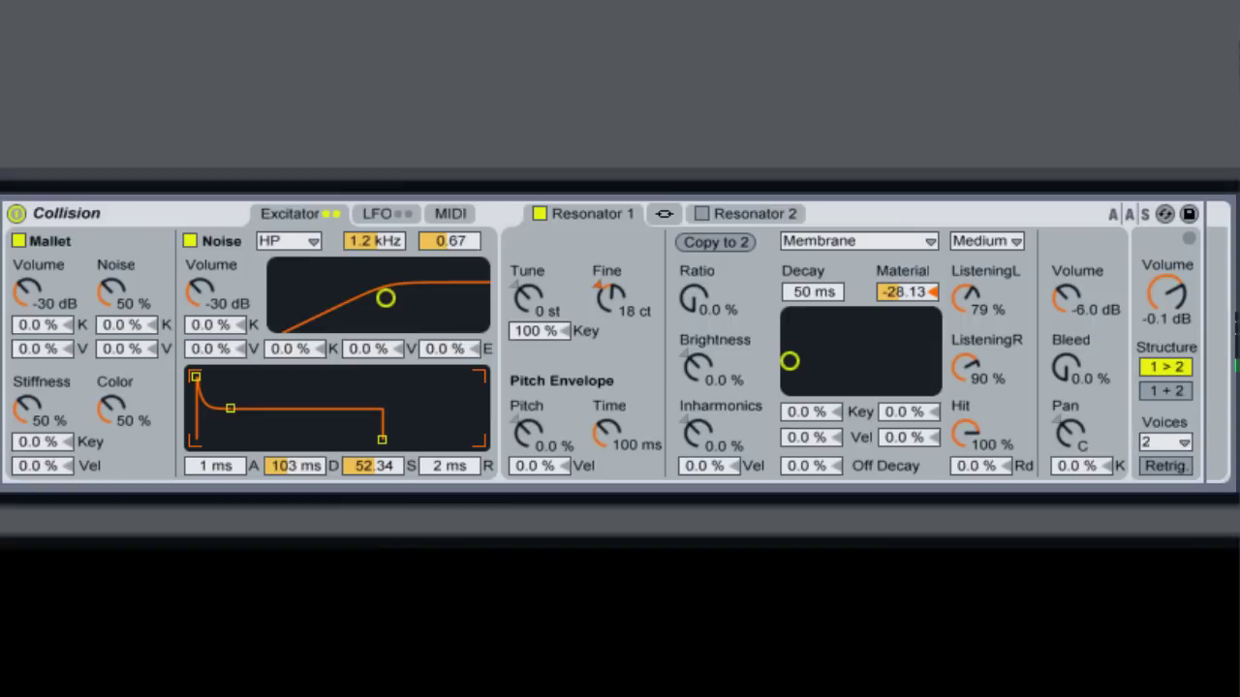
pyautogui.click(1176, 443)
pyautogui.click(1167, 244)
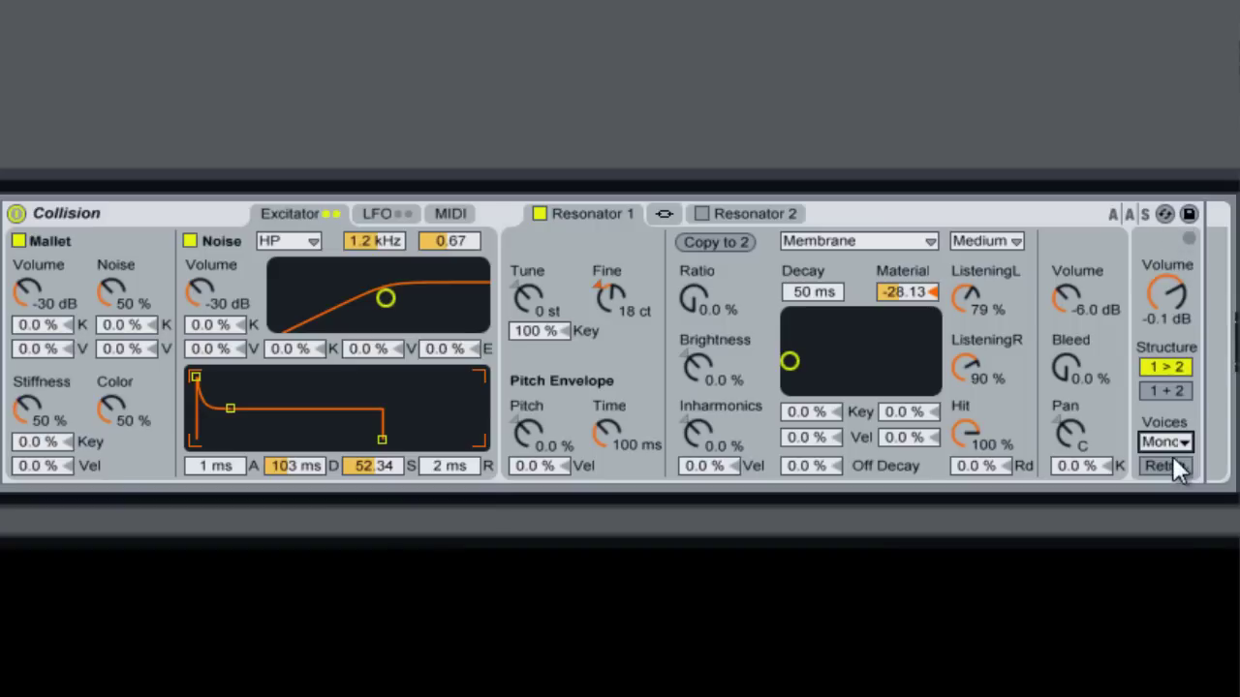
pyautogui.click(1173, 444)
pyautogui.click(1167, 262)
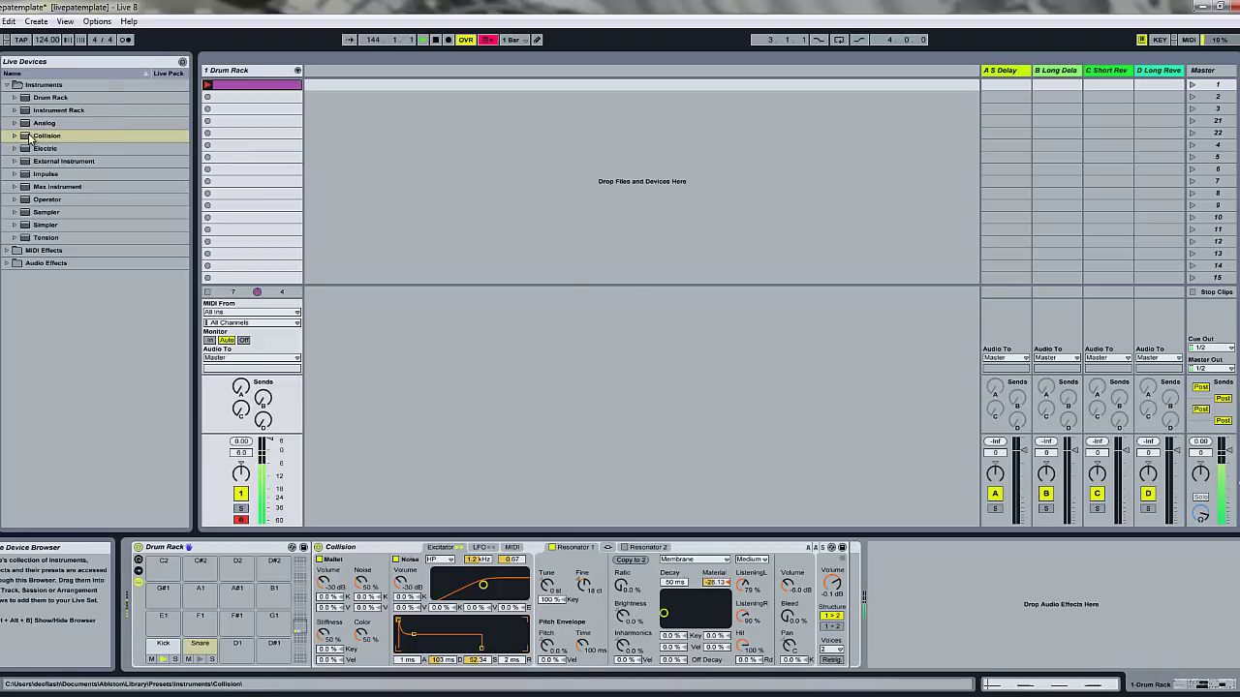
# - Load a new Collision onto drum pad D1 and set it to 2 voices
pyautogui.moveTo(31, 138); pyautogui.dragTo(237, 649)
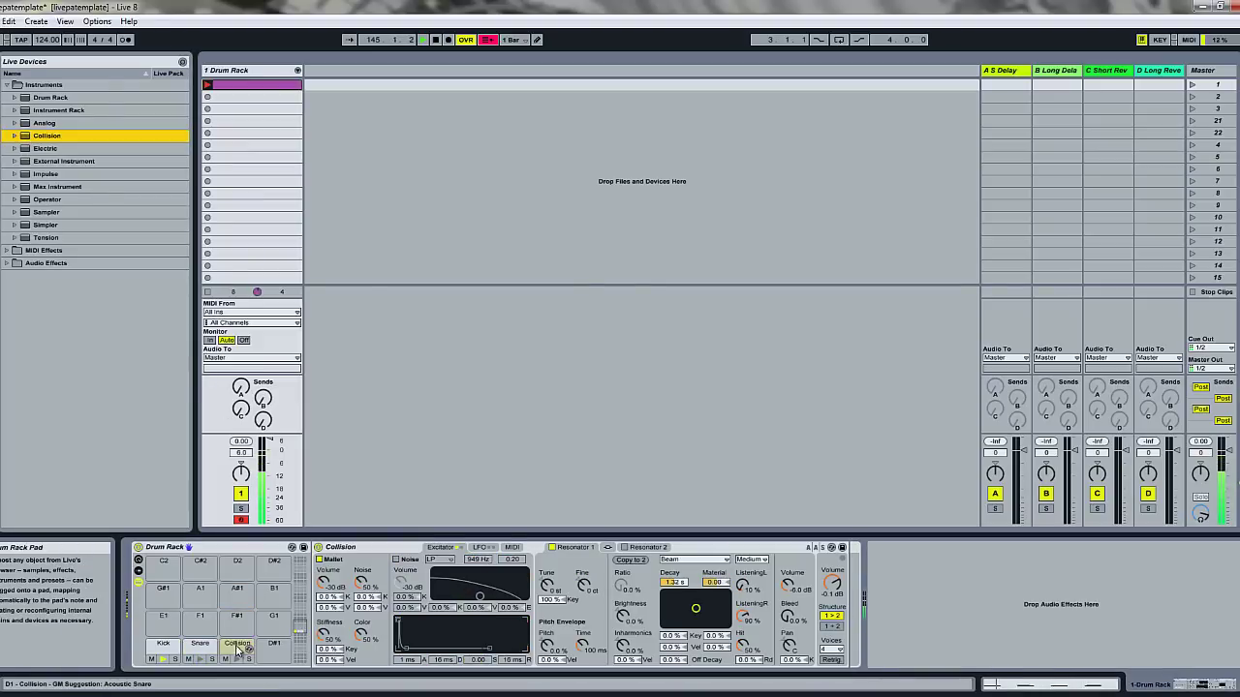
pyautogui.click(833, 649)
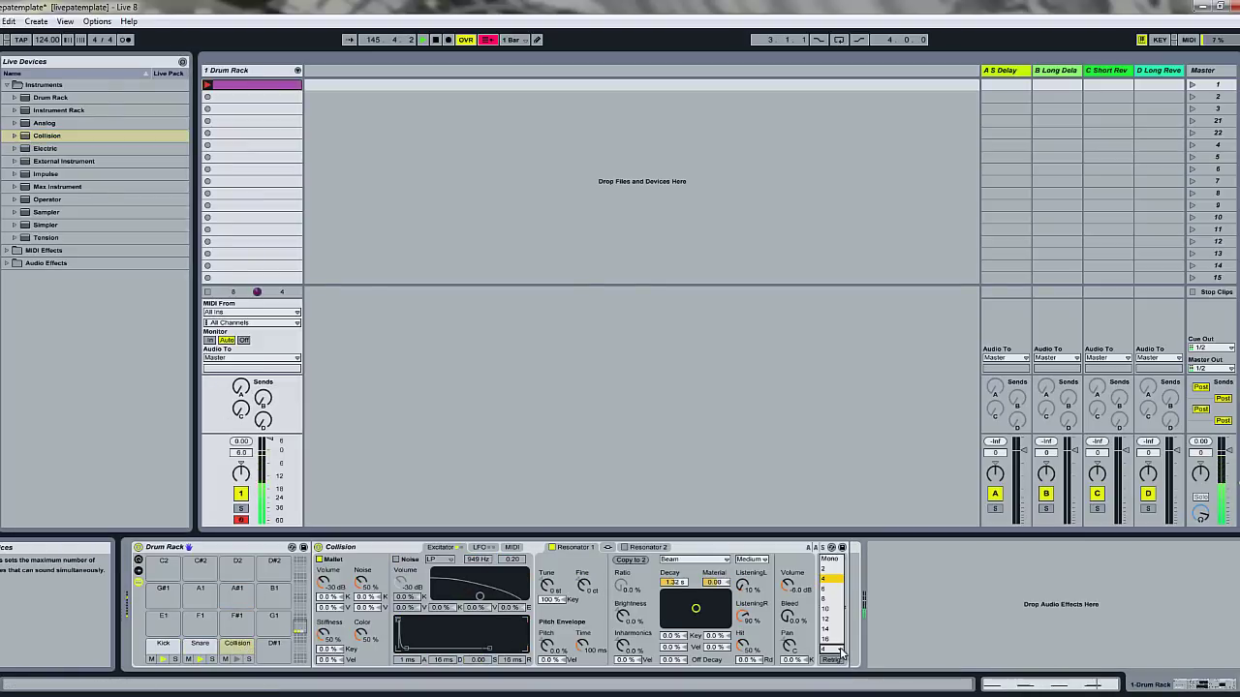
pyautogui.click(835, 579)
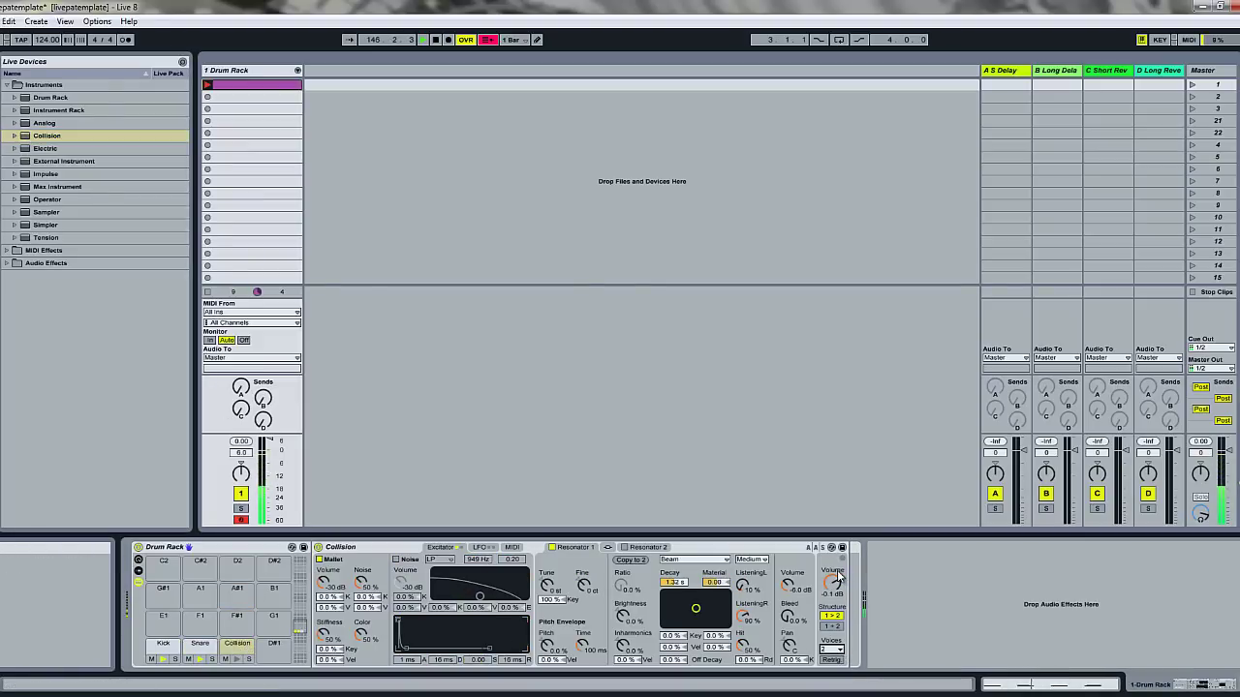
# - Audition the new pad and rename it Hihat
pyautogui.click(232, 646)
pyautogui.hotkey('ctrl', 'r')
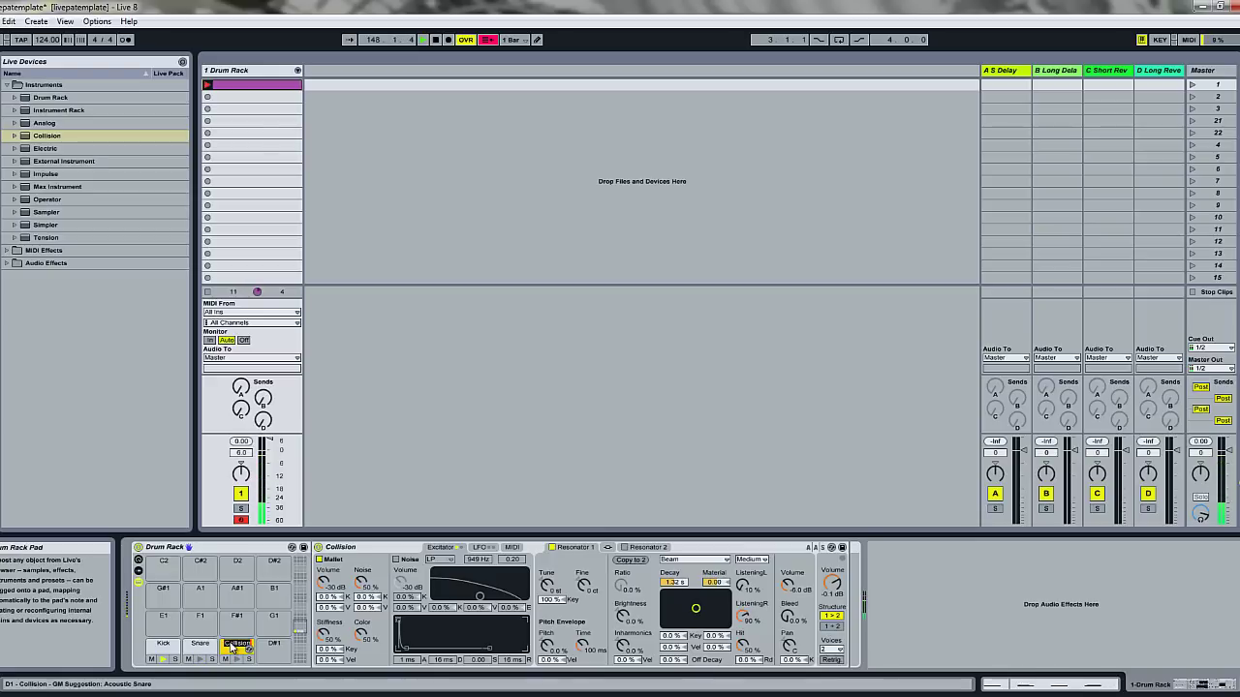
pyautogui.write('Hihat')
pyautogui.press('Return')
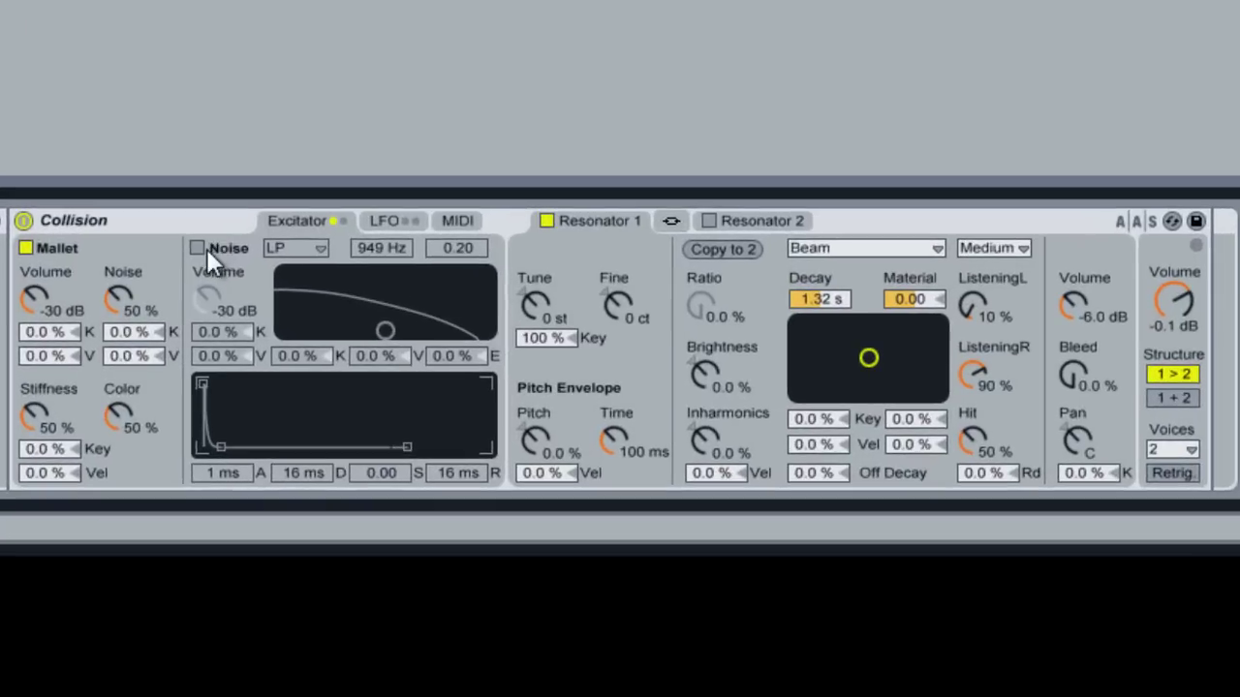
# - Enable the noise exciter with a high-pass filter at 2000 Hz
pyautogui.click(376, 528)
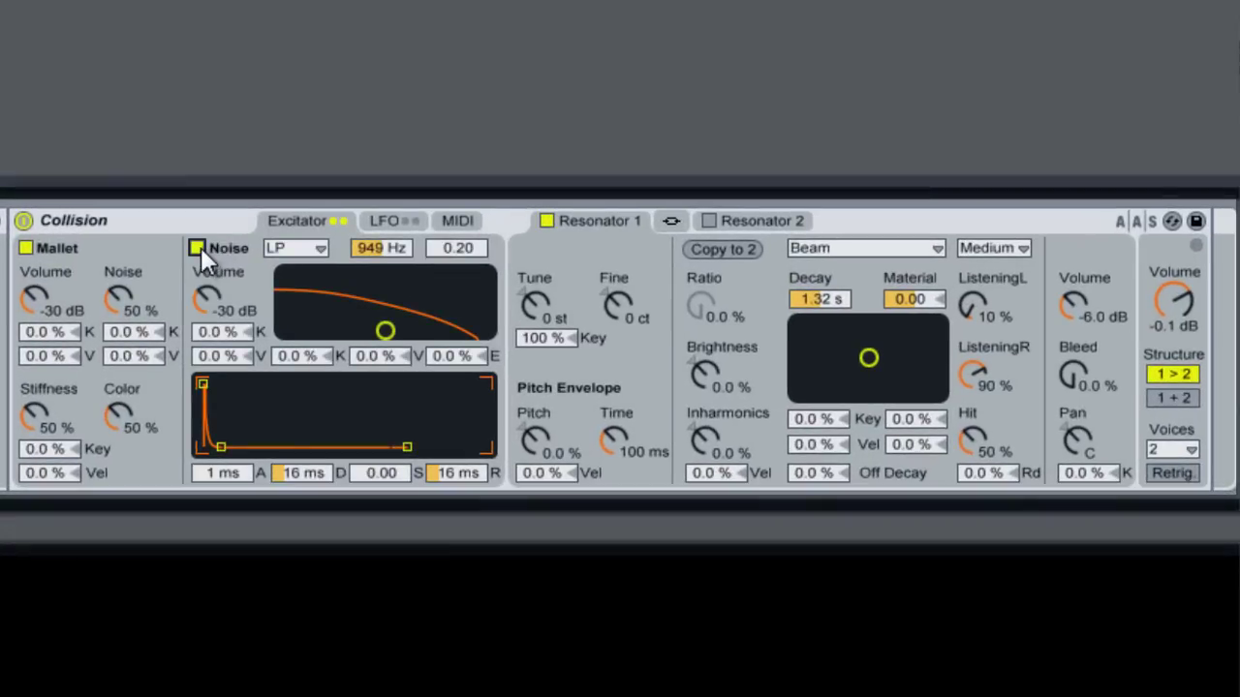
pyautogui.click(319, 254)
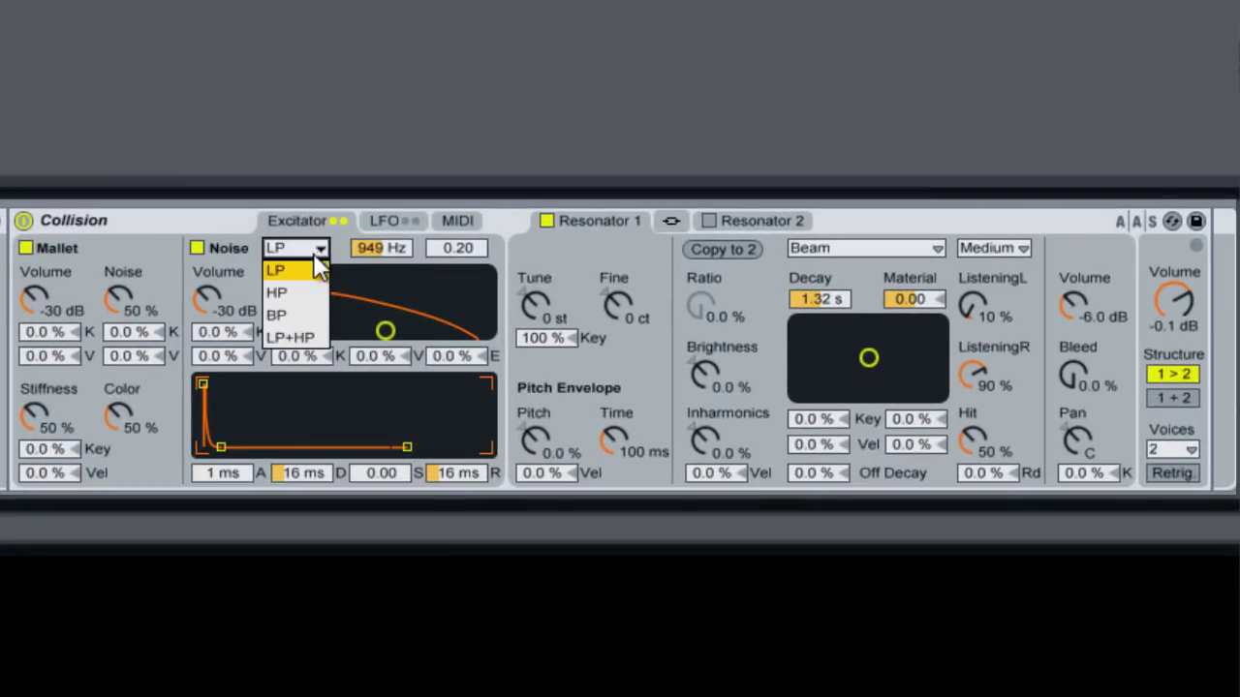
pyautogui.click(304, 289)
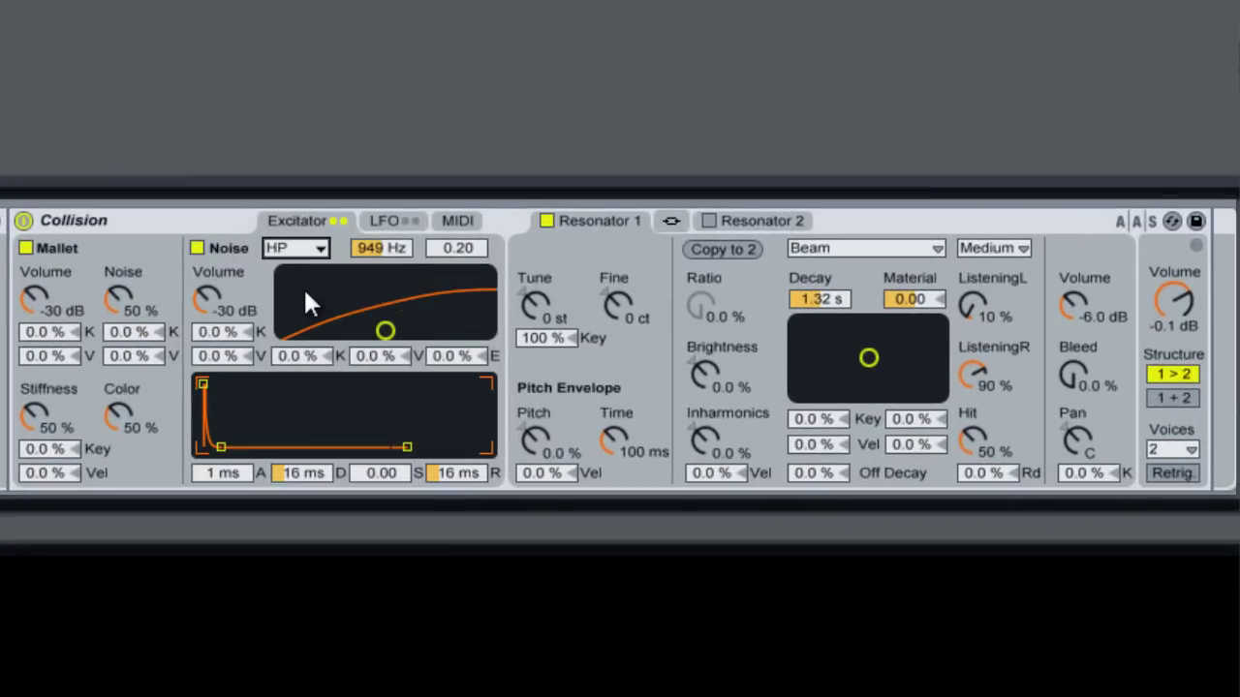
pyautogui.click(399, 254)
pyautogui.write('2000')
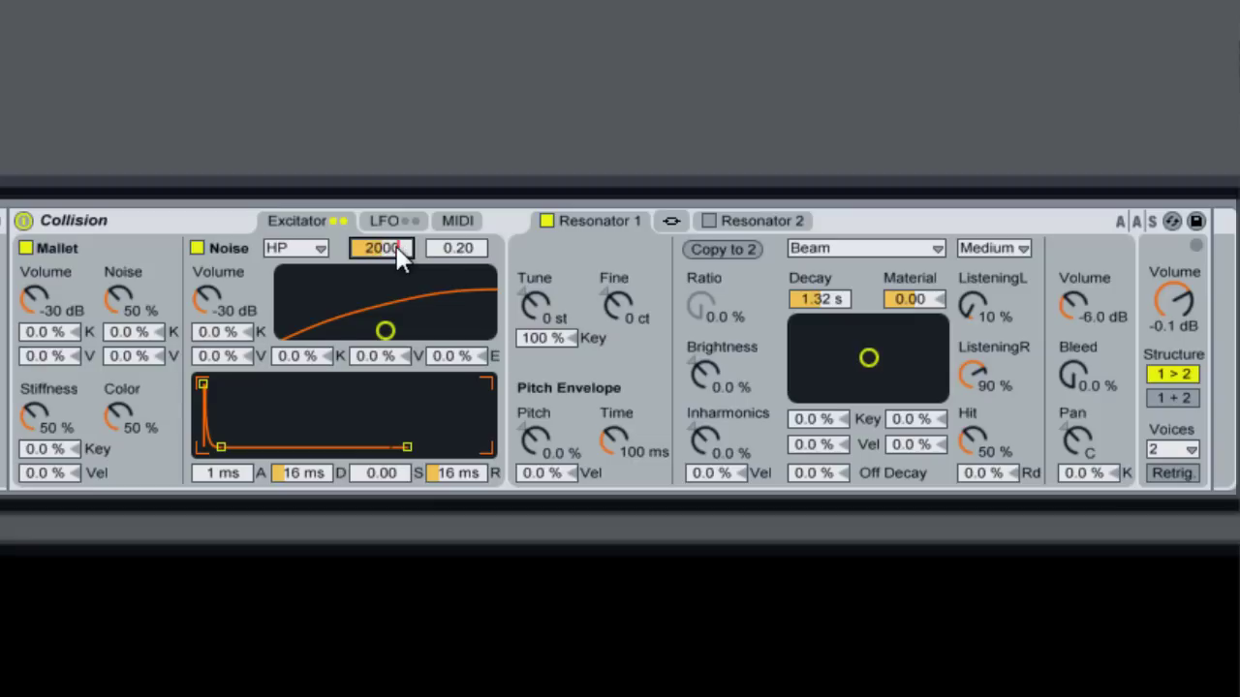
pyautogui.press('Return')
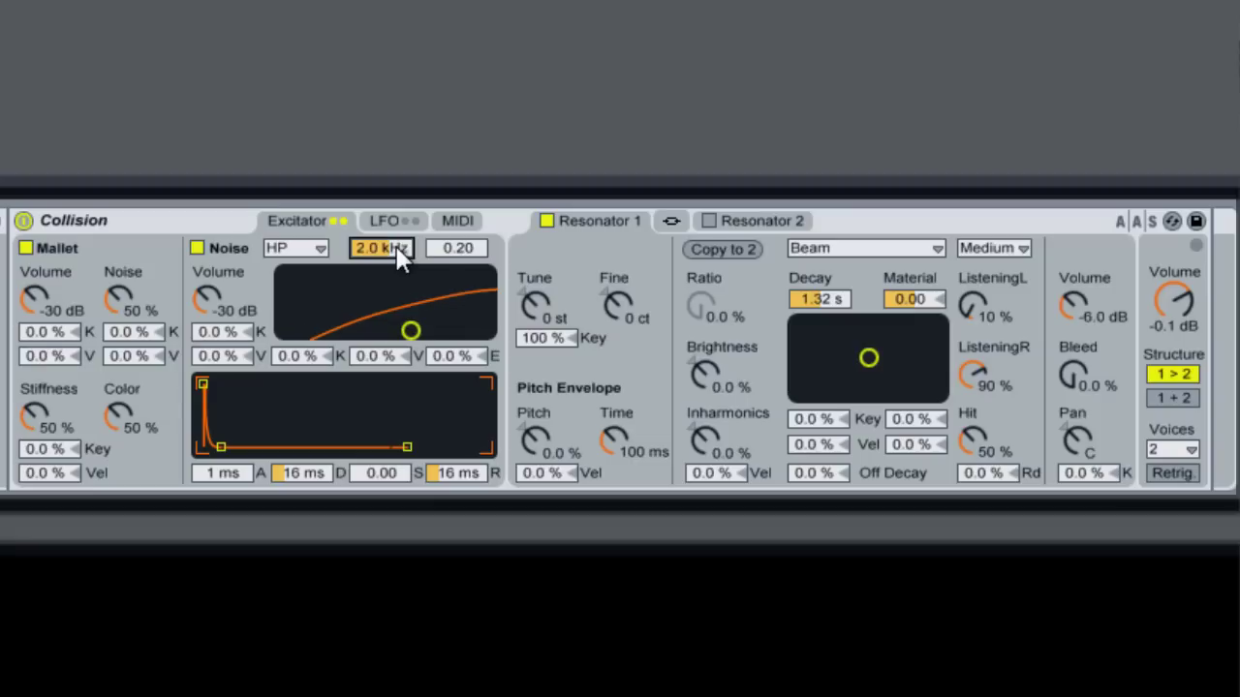
# - Set noise resonance 0.94, mallet noise 100%, stiffness 0%, and lengthen the noise envelope decay
pyautogui.click(473, 246)
pyautogui.moveTo(478, 248); pyautogui.dragTo(478, 250)
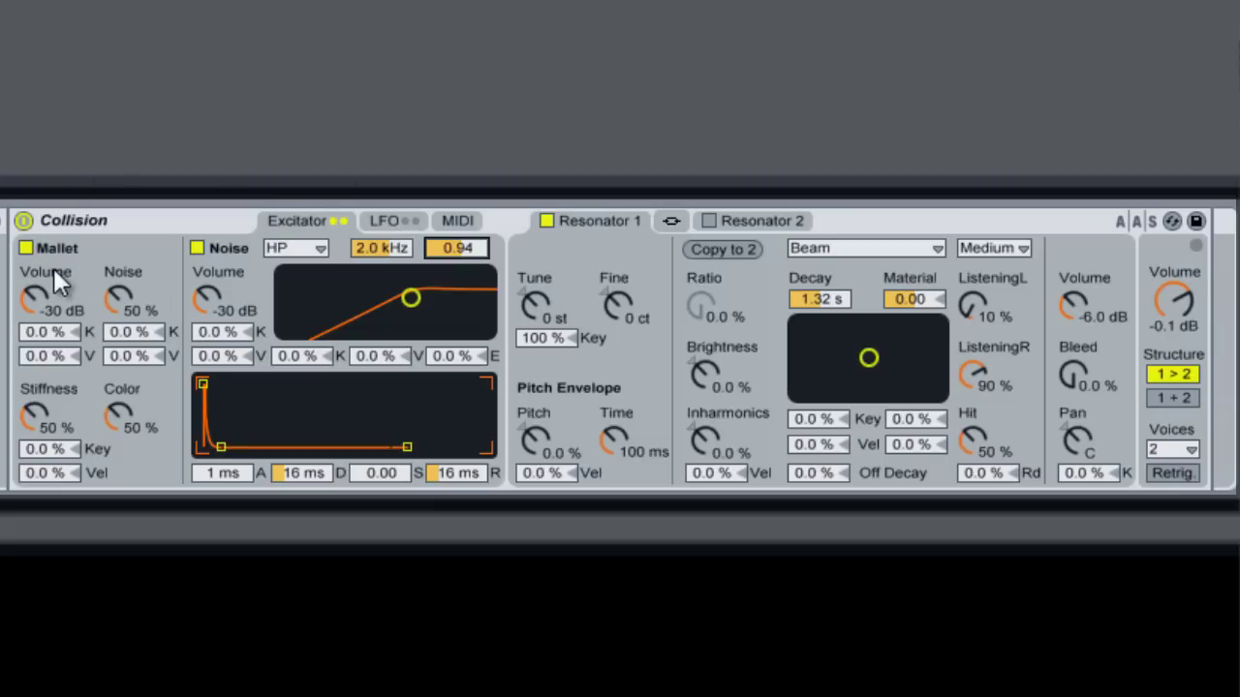
pyautogui.moveTo(118, 296); pyautogui.dragTo(118, 296)
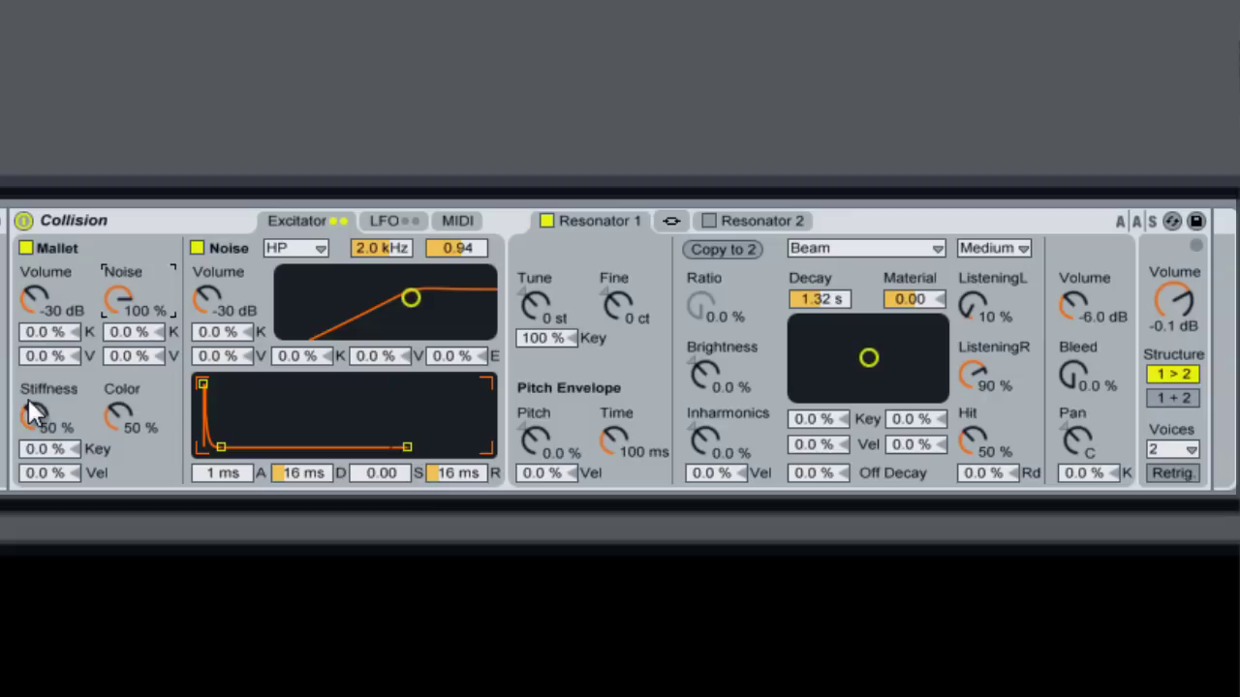
pyautogui.moveTo(28, 400); pyautogui.dragTo(31, 418)
pyautogui.moveTo(316, 480); pyautogui.dragTo(388, 475)
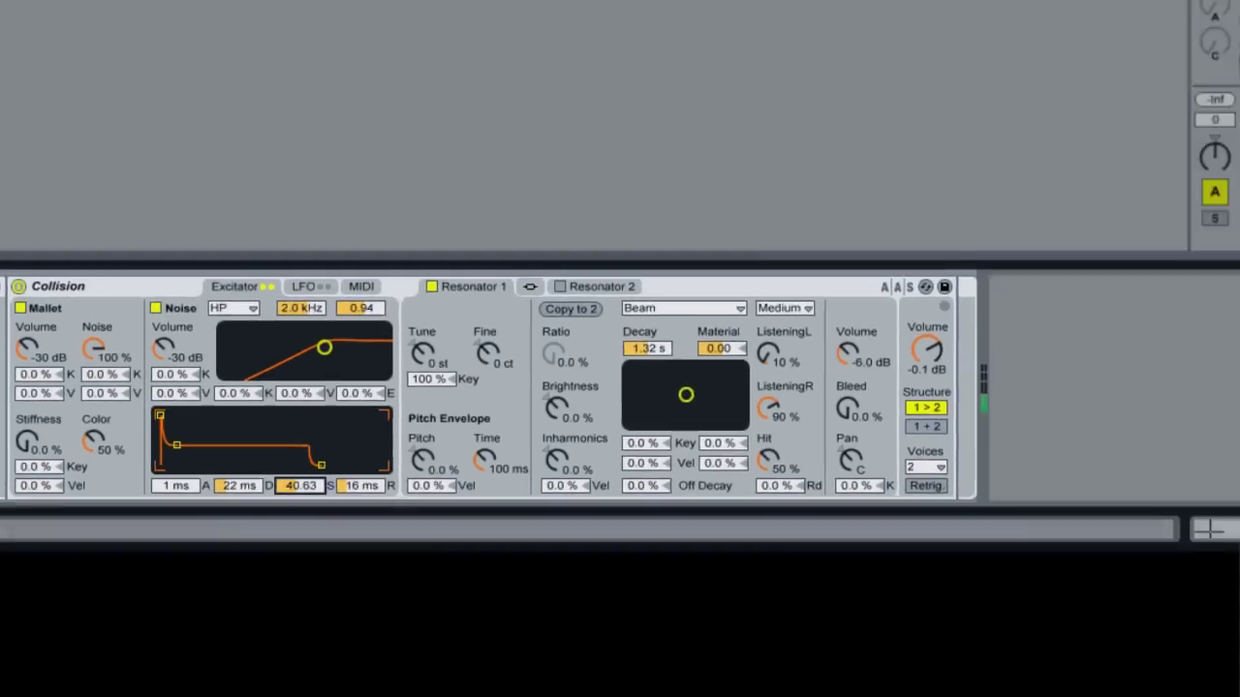
# - Add Hihat notes at 1.1.3 and 1.3.3 in the drum clip, then return to the Collision settings
pyautogui.hotkey('shift', 'Tab')
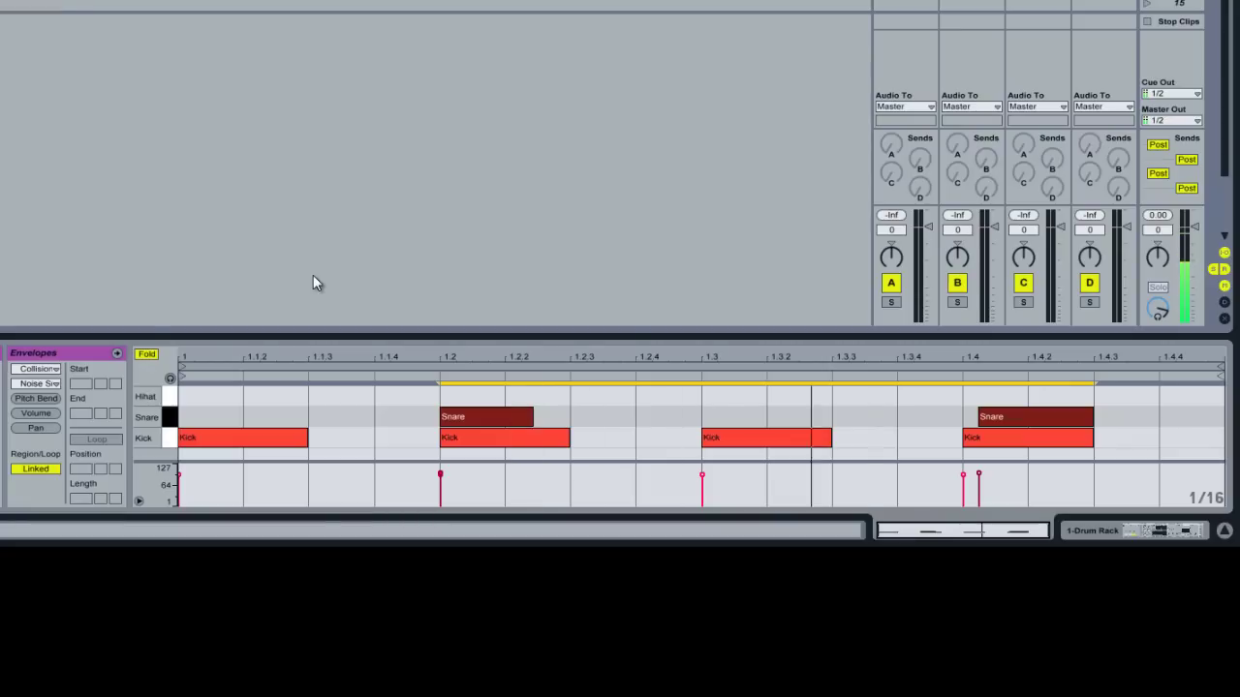
pyautogui.doubleClick(349, 396)
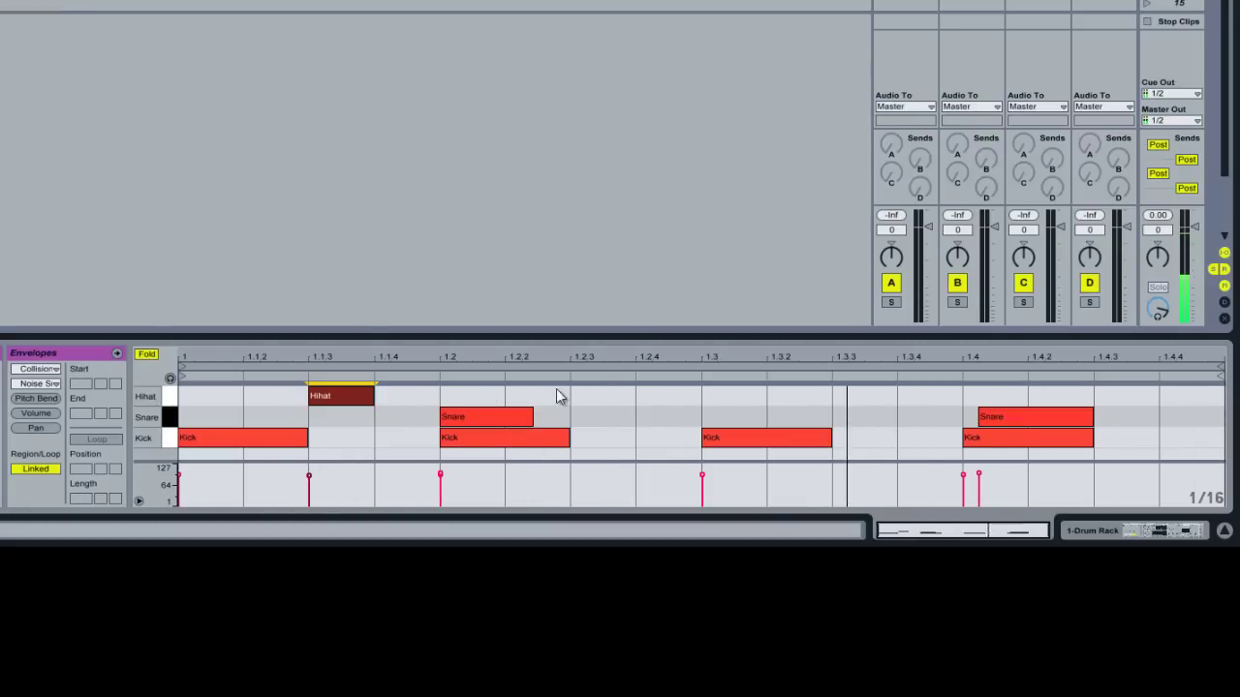
pyautogui.doubleClick(880, 396)
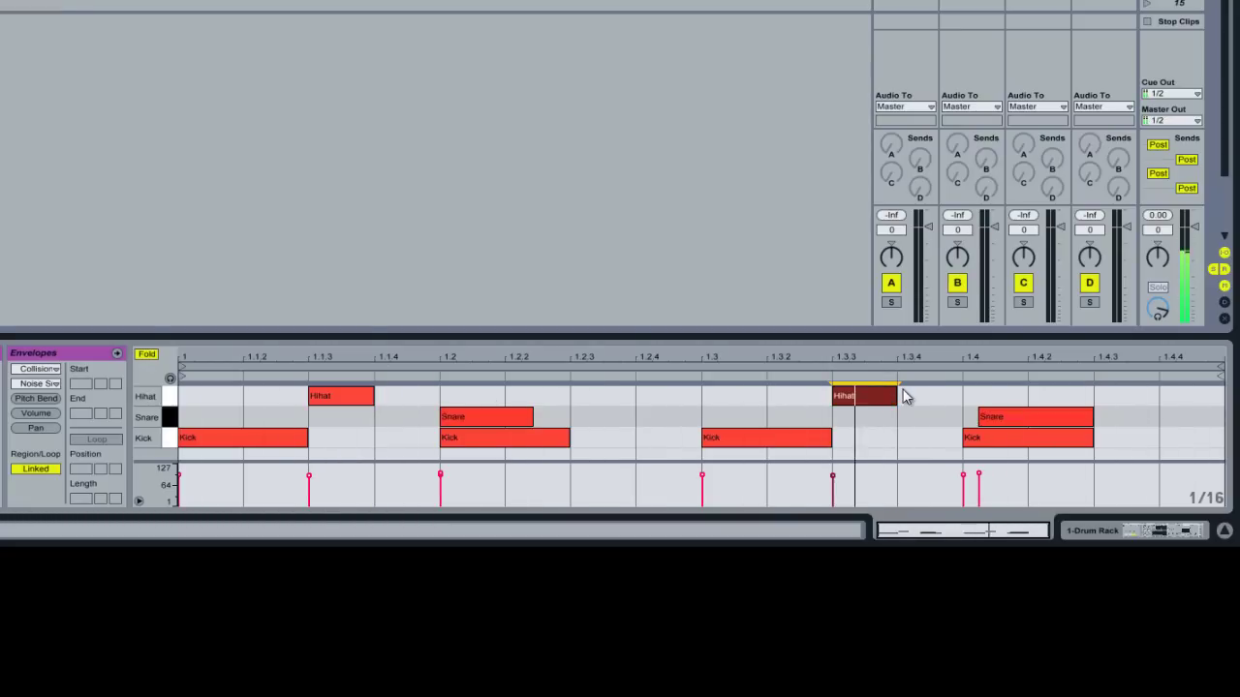
pyautogui.hotkey('shift', 'Tab')
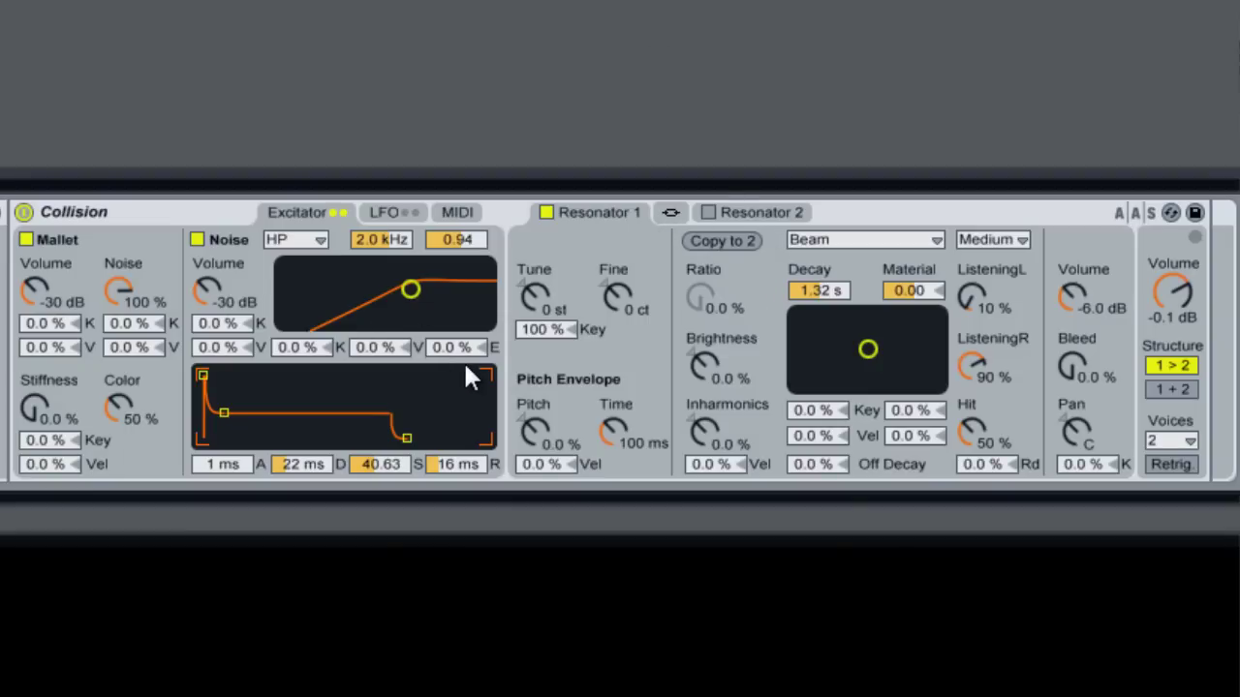
# - Set the pitch envelope to 14% over 22 ms and the mallet stiffness to 14%
pyautogui.click(539, 426)
pyautogui.click(614, 430)
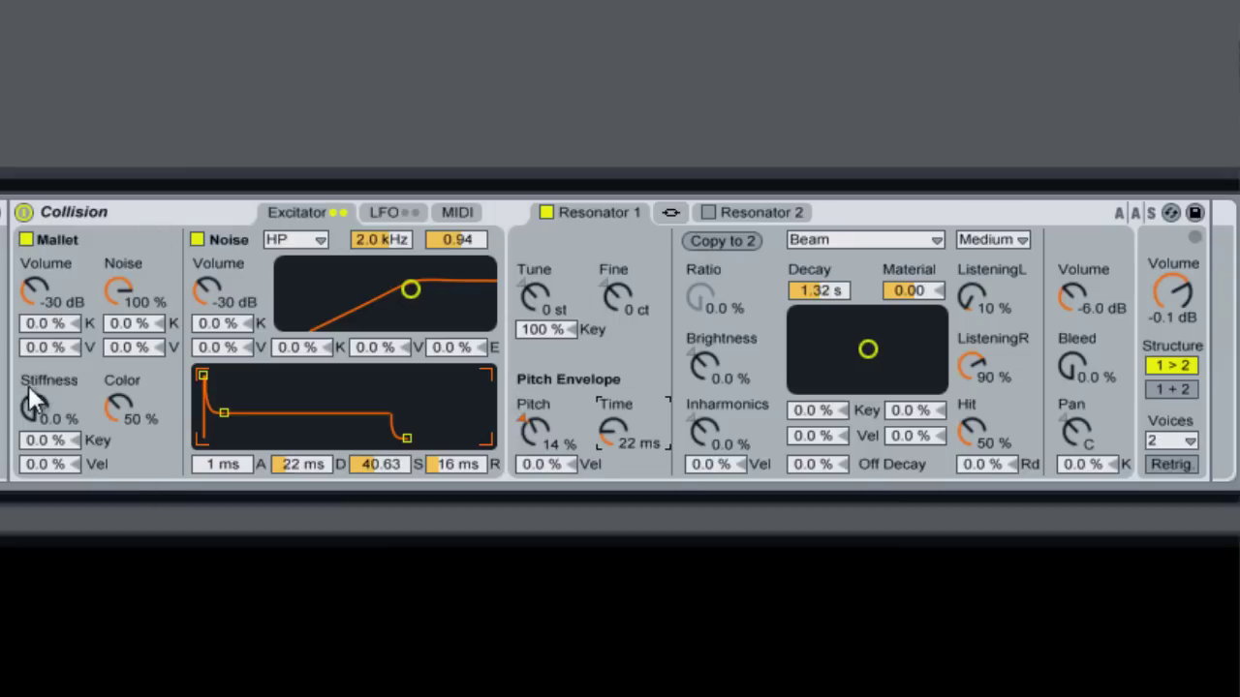
pyautogui.click(37, 408)
pyautogui.moveTo(37, 408); pyautogui.dragTo(36, 395)
pyautogui.moveTo(37, 408); pyautogui.dragTo(36, 399)
pyautogui.click(132, 288)
# - Make Resonator 1 a Plate with 50 ms decay and Material 10.94
pyautogui.click(860, 244)
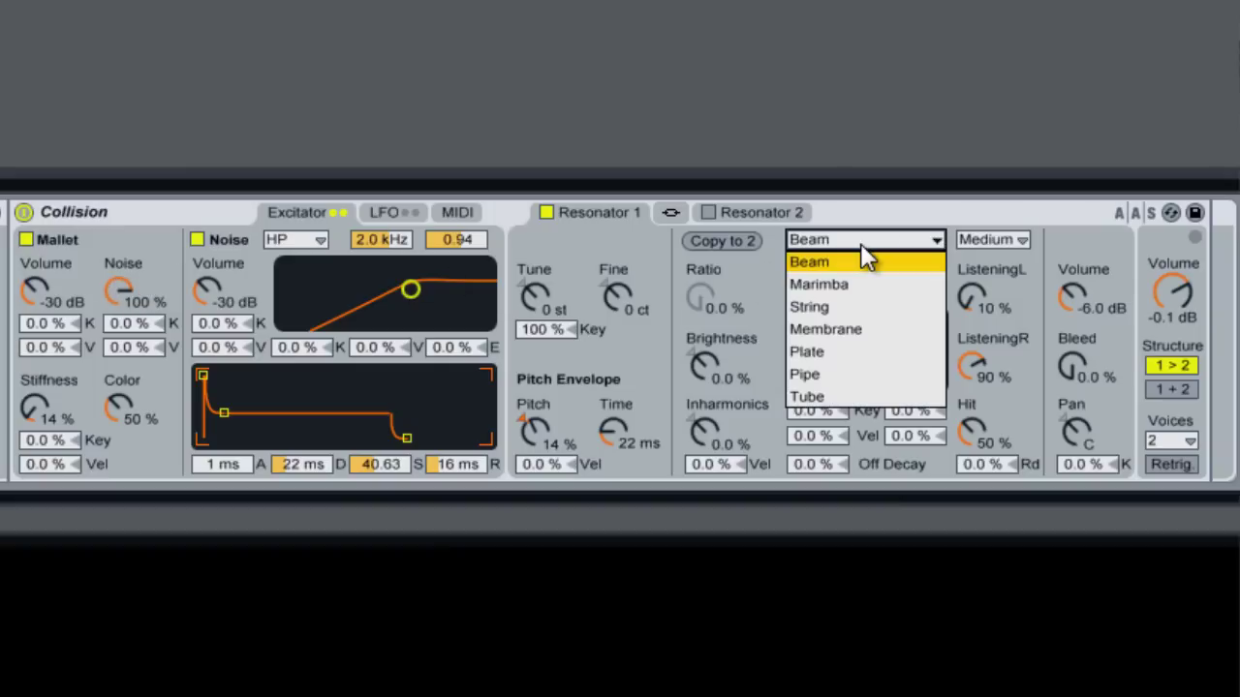
pyautogui.click(846, 351)
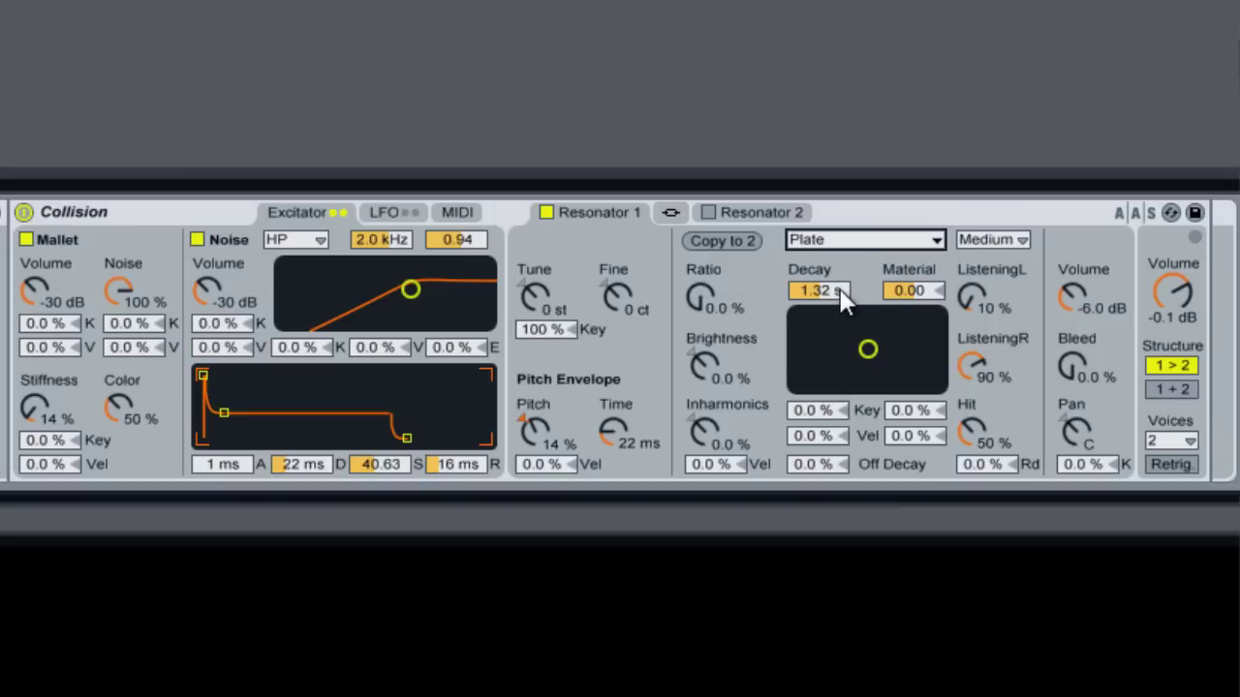
pyautogui.moveTo(840, 302); pyautogui.dragTo(842, 302)
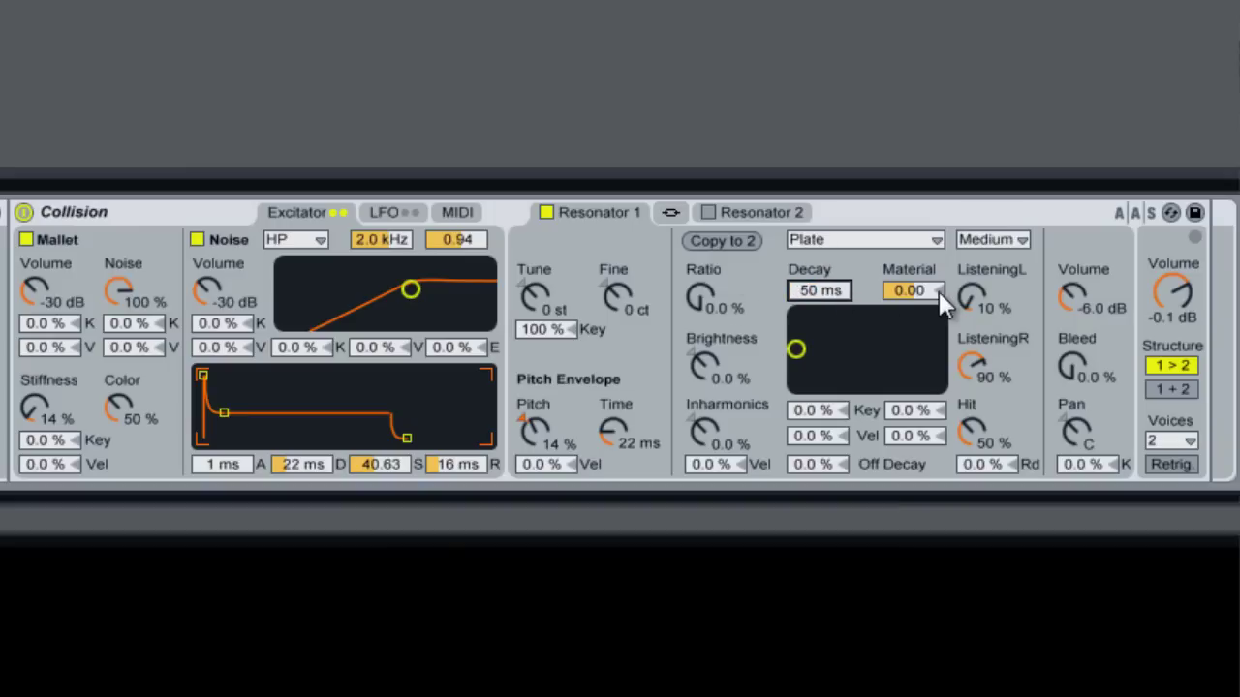
pyautogui.moveTo(933, 298); pyautogui.dragTo(930, 299)
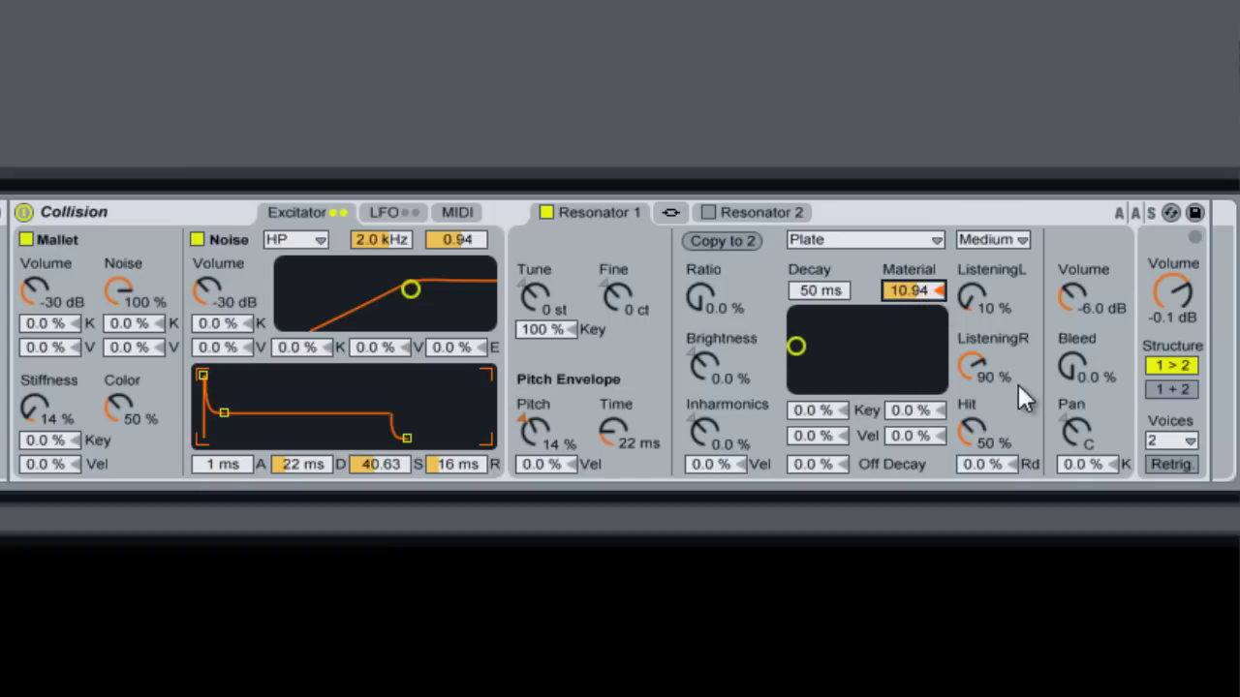
# - Raise Hit and both left and right Listening positions to 100%
pyautogui.moveTo(990, 448); pyautogui.dragTo(989, 446)
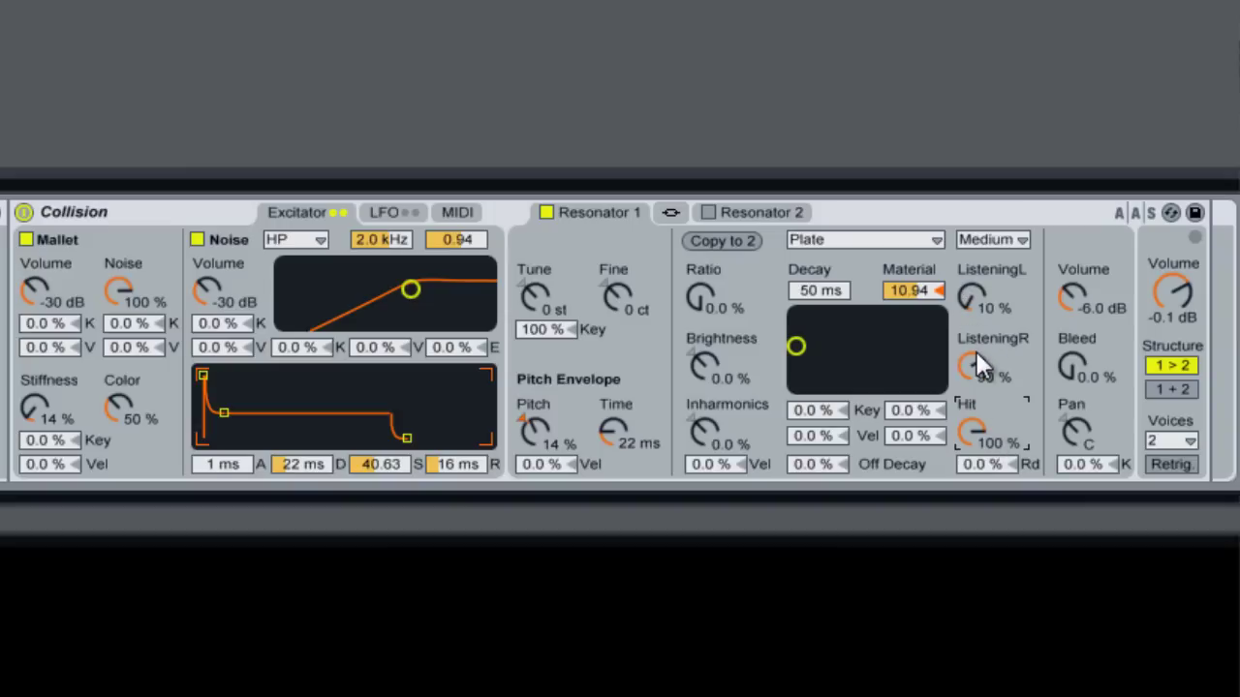
pyautogui.moveTo(977, 353); pyautogui.dragTo(976, 351)
pyautogui.moveTo(973, 300); pyautogui.dragTo(974, 297)
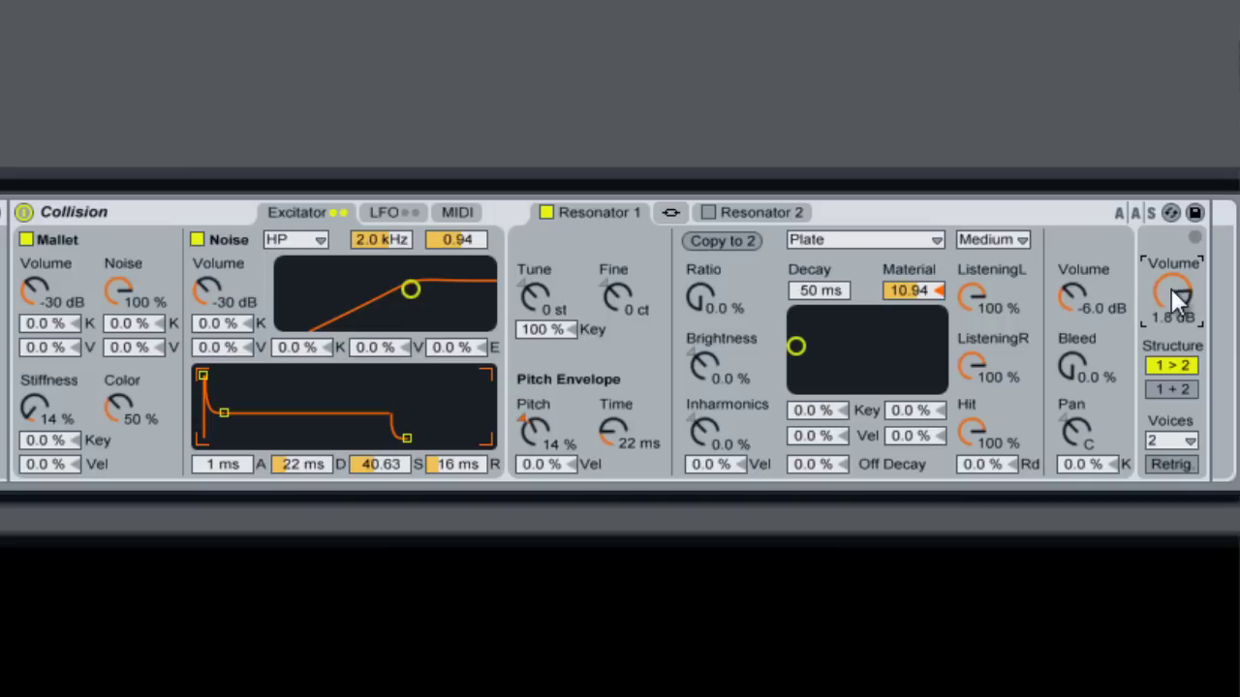
# - Make Resonator 2 a Plate and shorten its decay to 88 ms
pyautogui.click(722, 208)
pyautogui.click(857, 239)
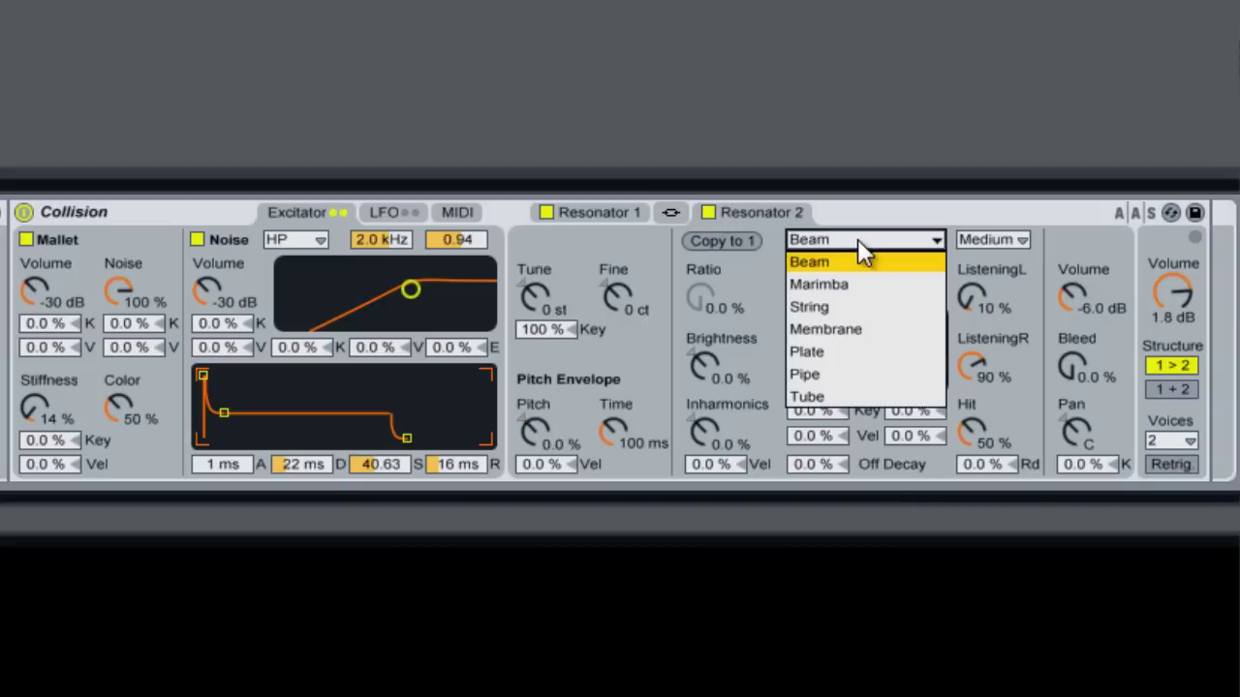
pyautogui.click(866, 352)
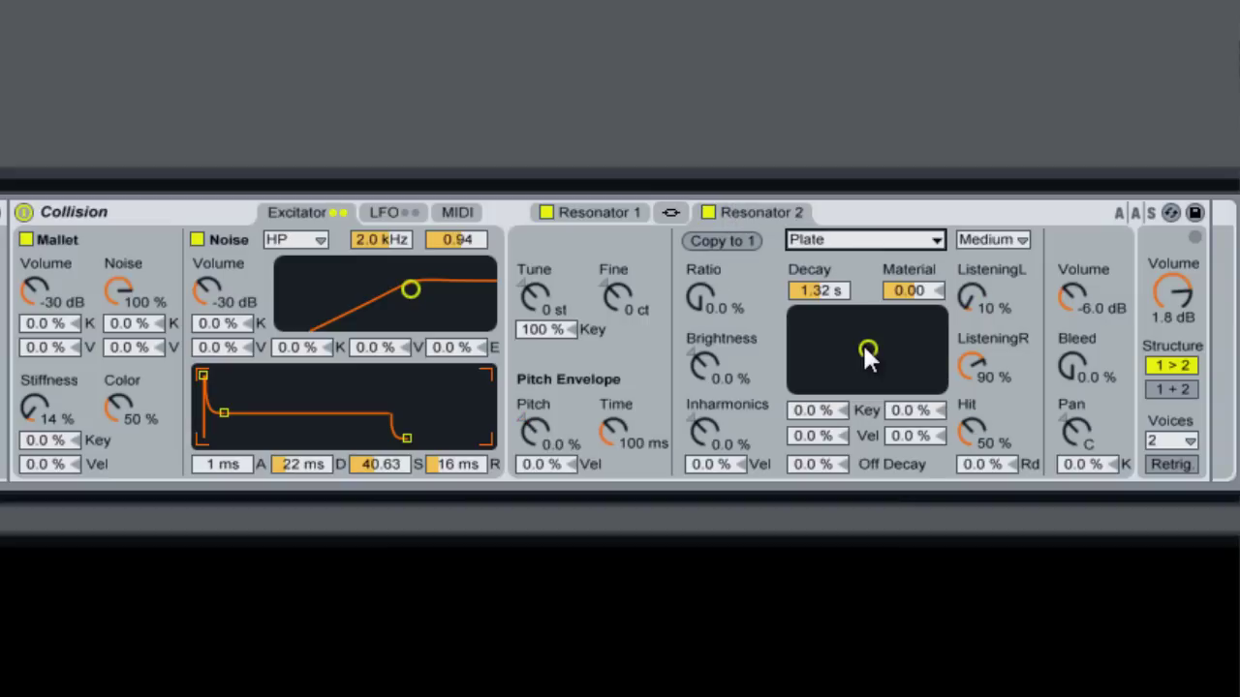
pyautogui.click(685, 297)
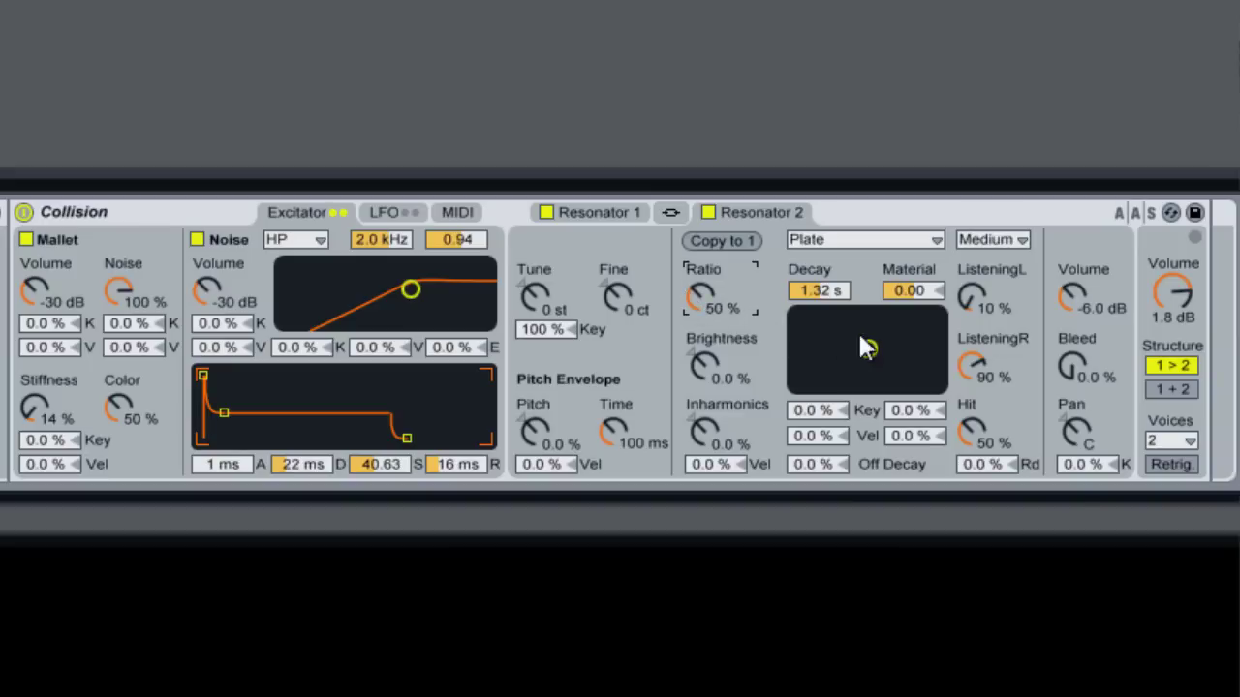
pyautogui.click(819, 290)
pyautogui.scroll(-10, 819, 291)
pyautogui.scroll(-5, 829, 294)
# - Set the plate's Material to about 45.31, raise Hit, and choose Structure 1 + 2
pyautogui.click(935, 291)
pyautogui.scroll(15, 933, 293)
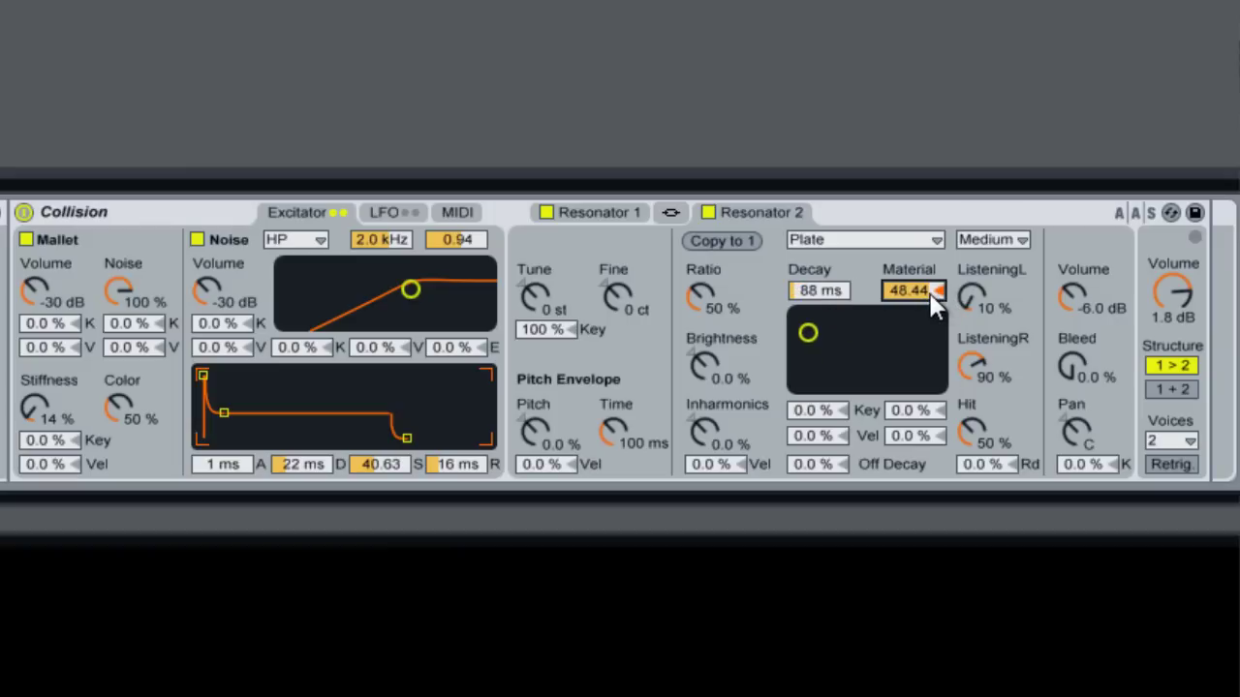
pyautogui.scroll(-4, 933, 297)
pyautogui.scroll(3, 933, 297)
pyautogui.scroll(-1, 933, 297)
pyautogui.click(971, 296)
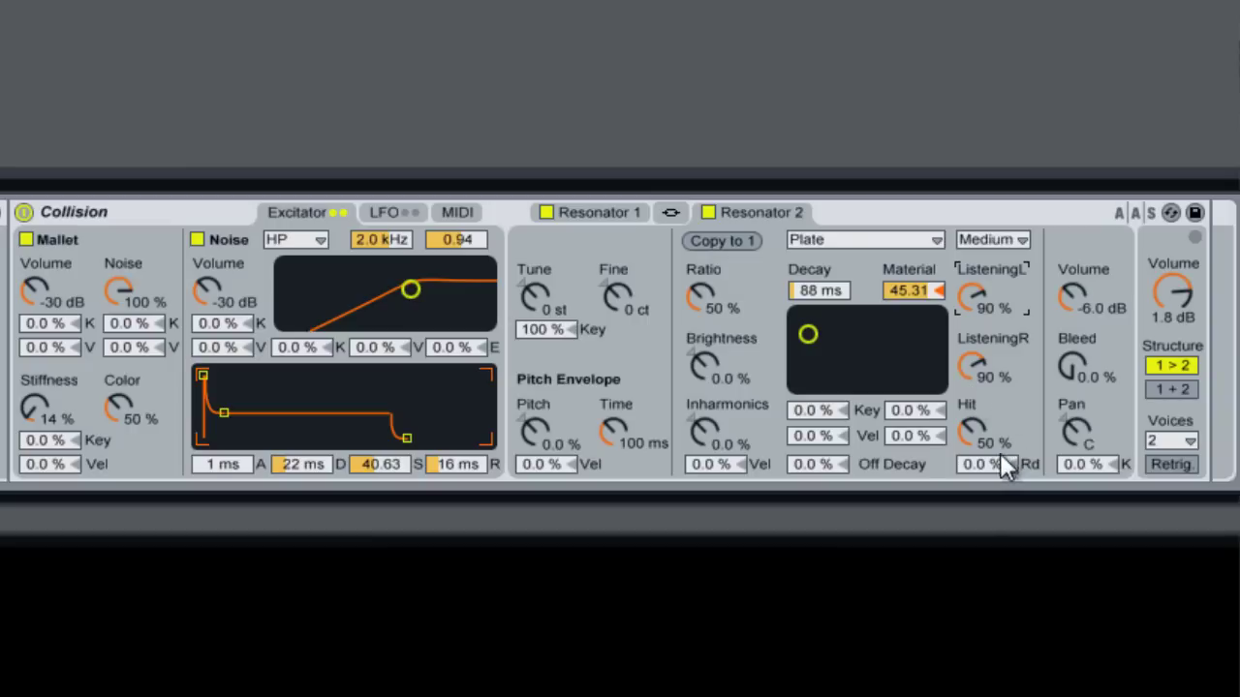
pyautogui.moveTo(985, 428); pyautogui.dragTo(974, 430)
pyautogui.click(1170, 389)
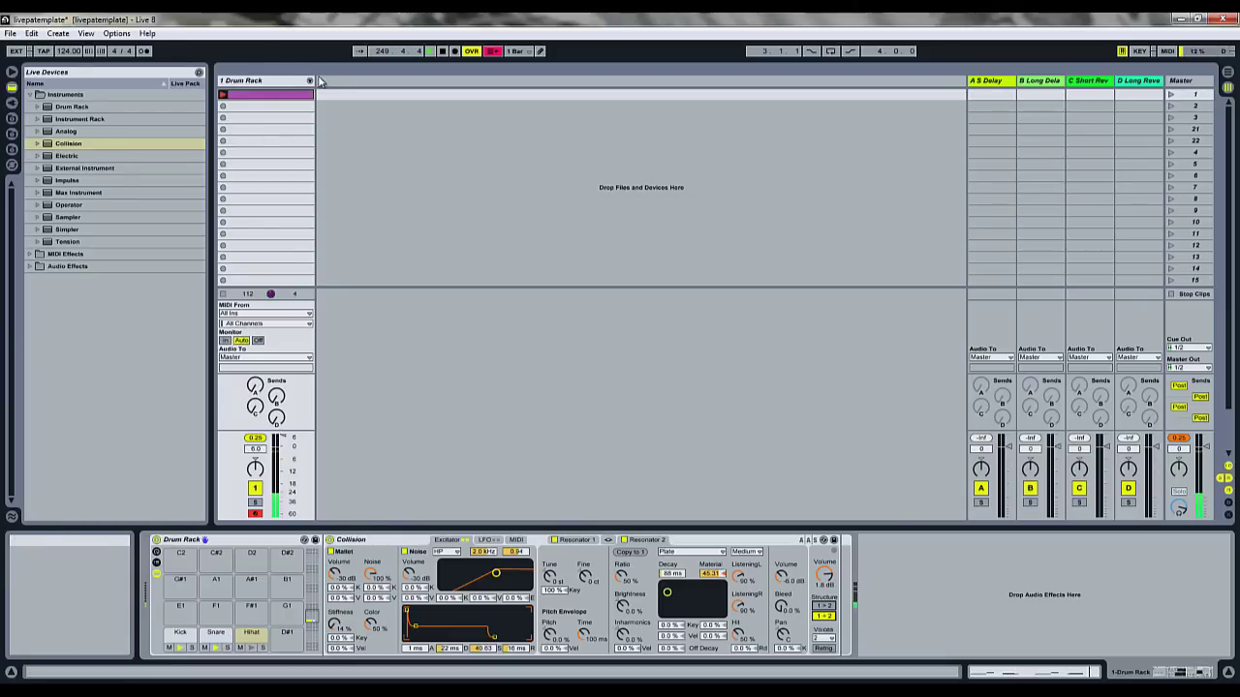
# - Show the Drum Rack chains and lower Snare and Hihat volumes to -3.0 dB
pyautogui.click(310, 81)
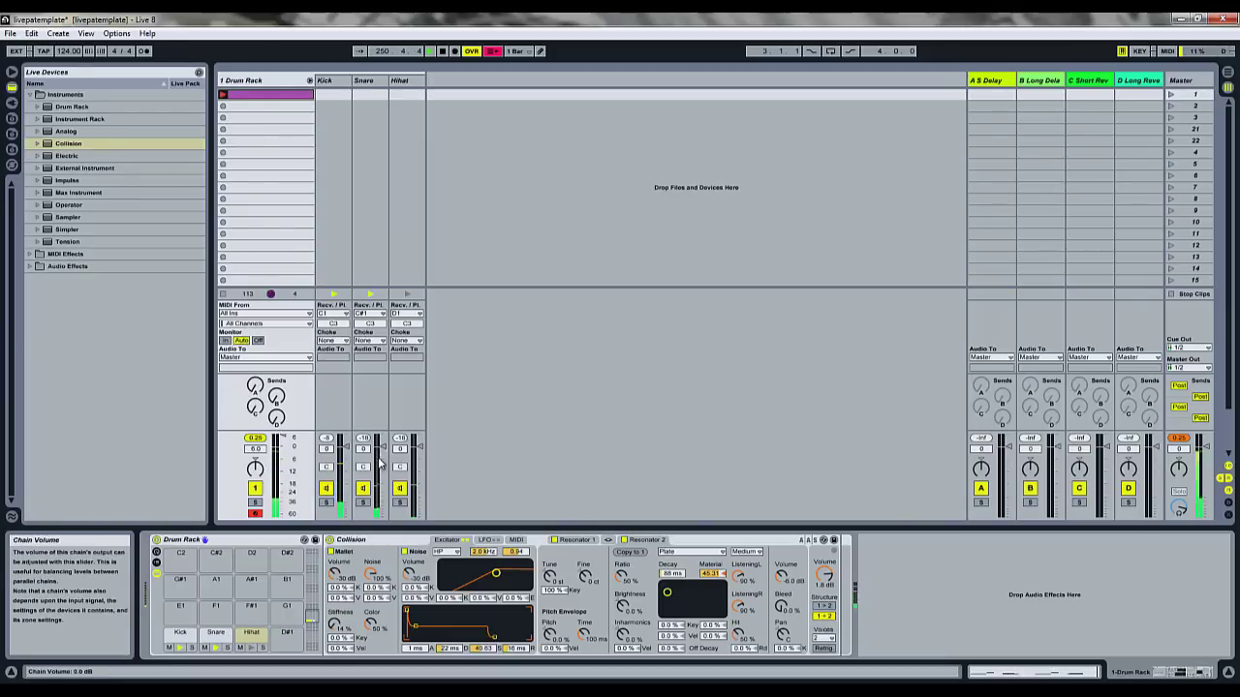
pyautogui.moveTo(382, 446); pyautogui.dragTo(381, 453)
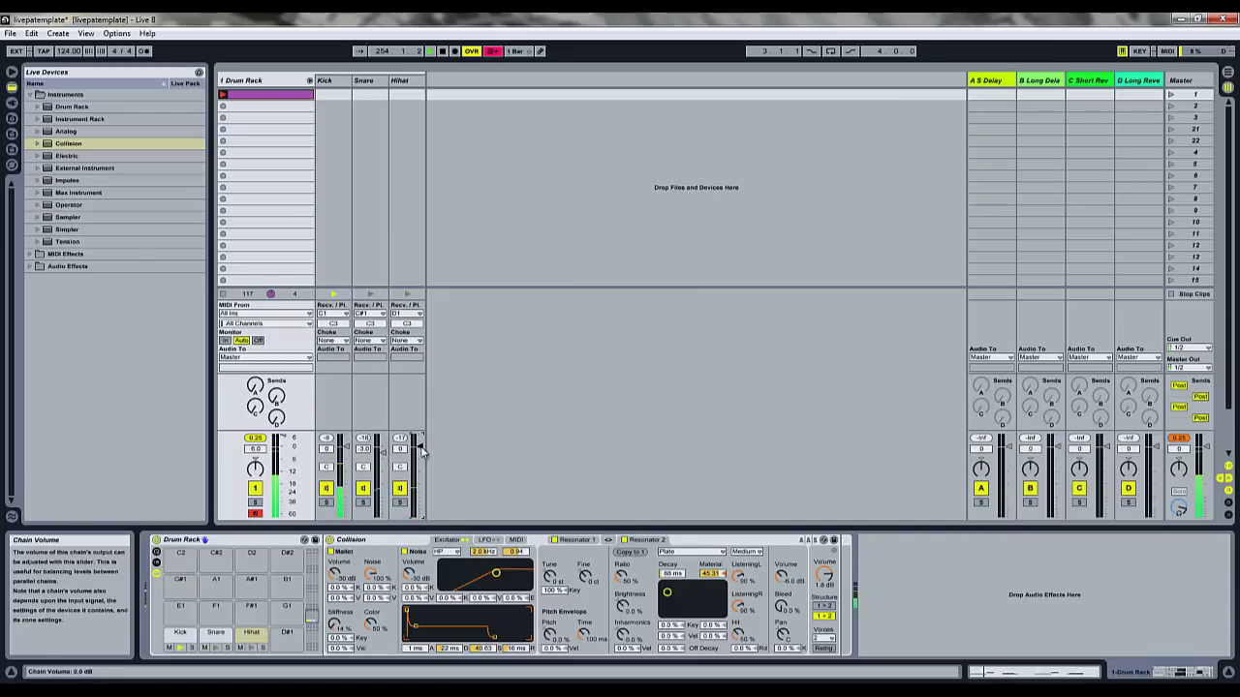
pyautogui.moveTo(422, 452); pyautogui.dragTo(418, 453)
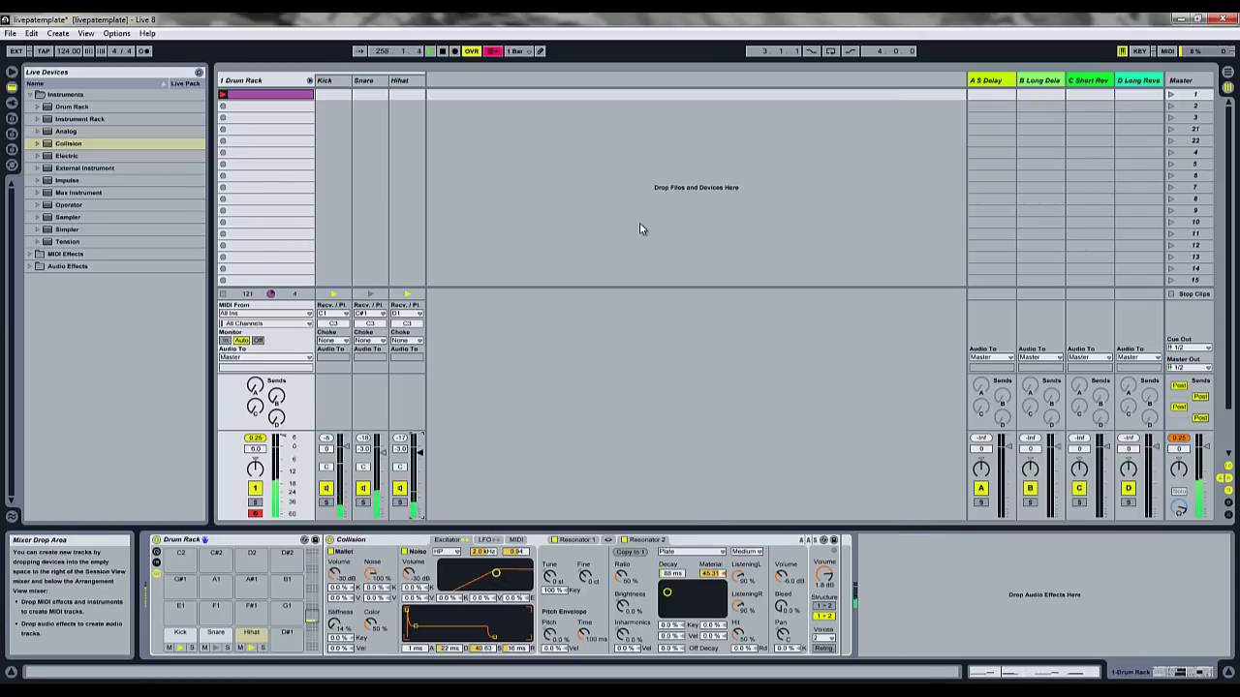
# - Pick free pad A1 for a tom and load a Collision onto it
pyautogui.click(256, 611)
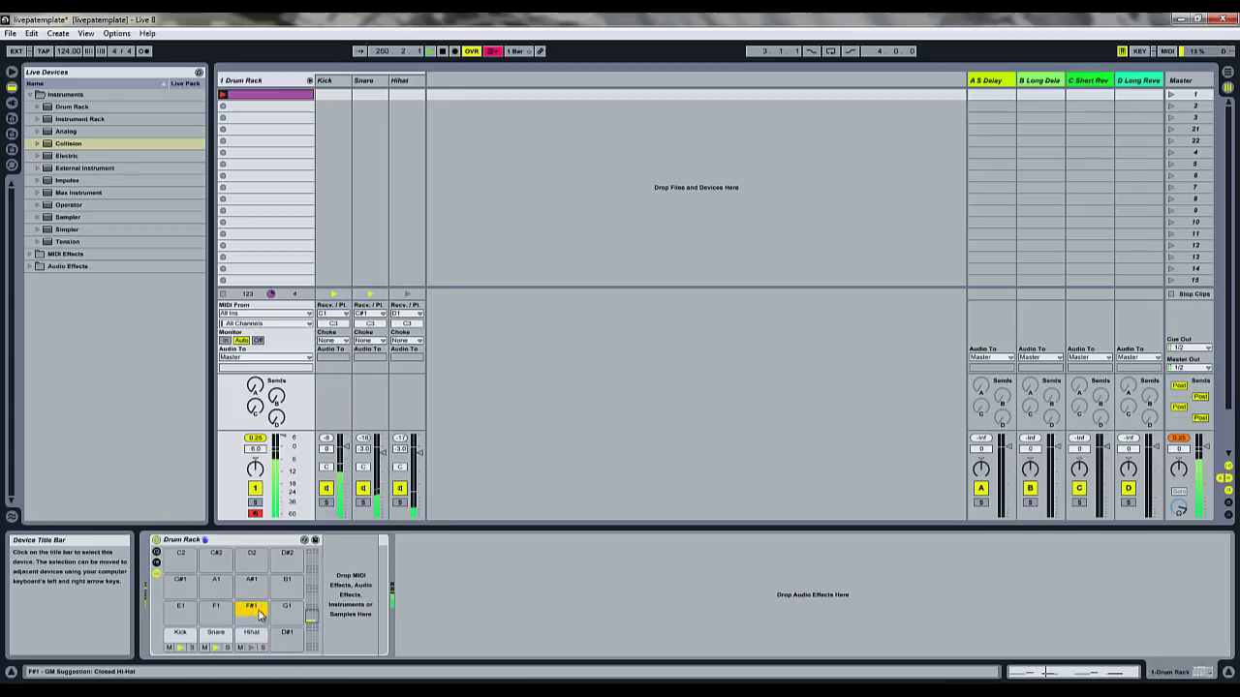
pyautogui.click(216, 581)
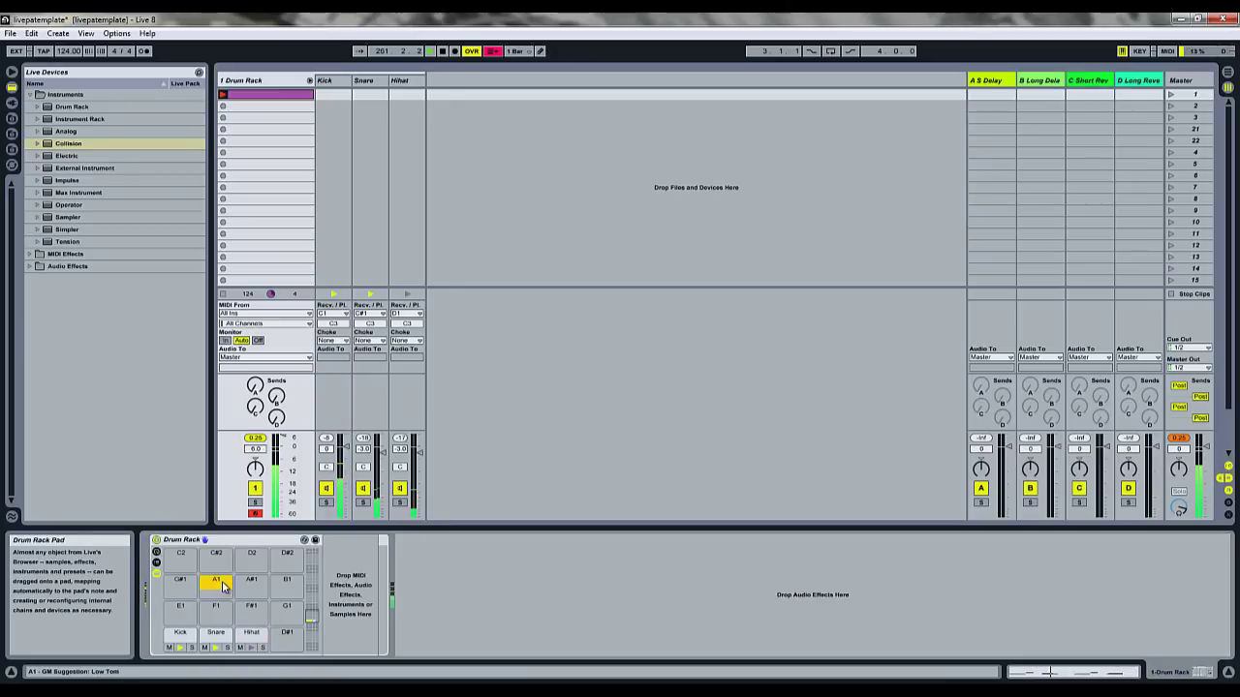
pyautogui.click(213, 612)
pyautogui.click(216, 581)
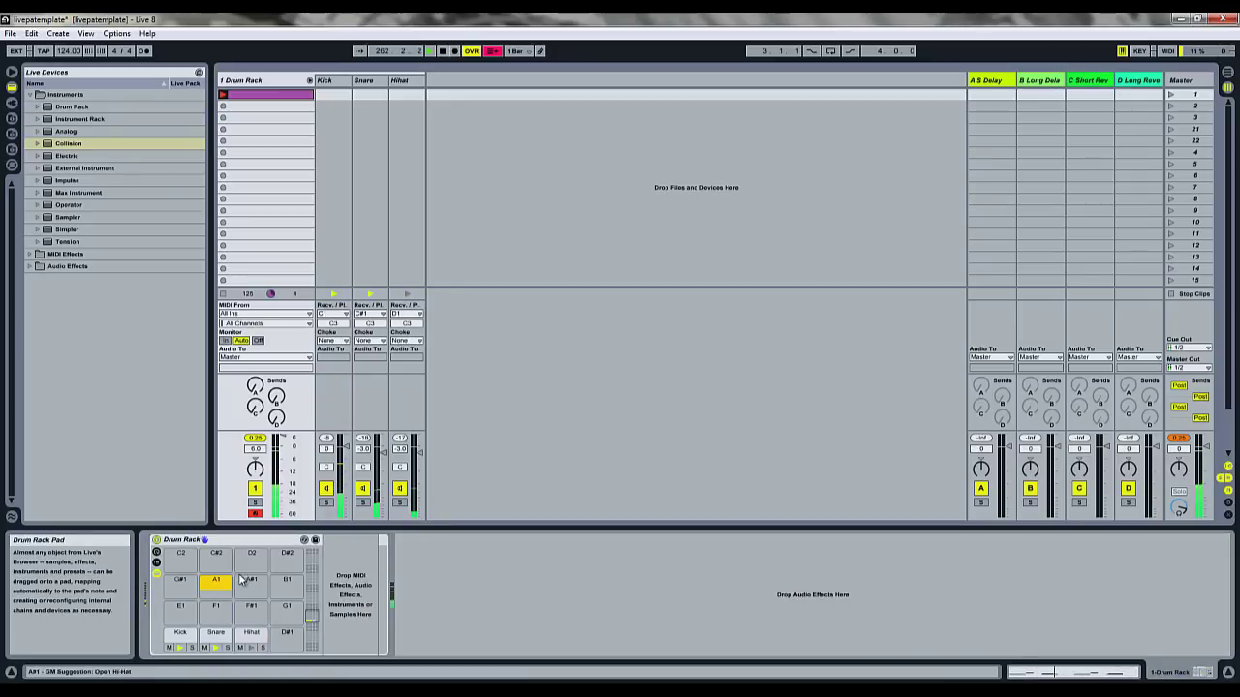
pyautogui.click(53, 145)
pyautogui.moveTo(53, 146); pyautogui.dragTo(218, 584)
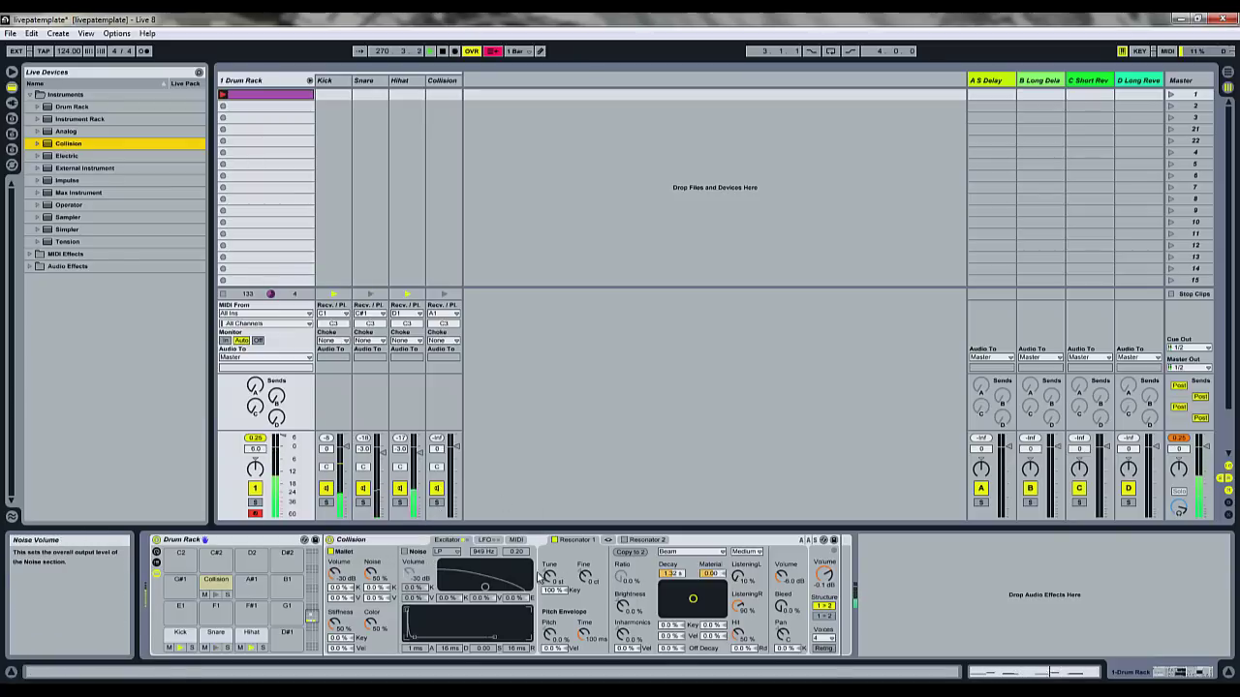
# - Set the new resonator type to Membrane and open the drum clip
pyautogui.click(667, 558)
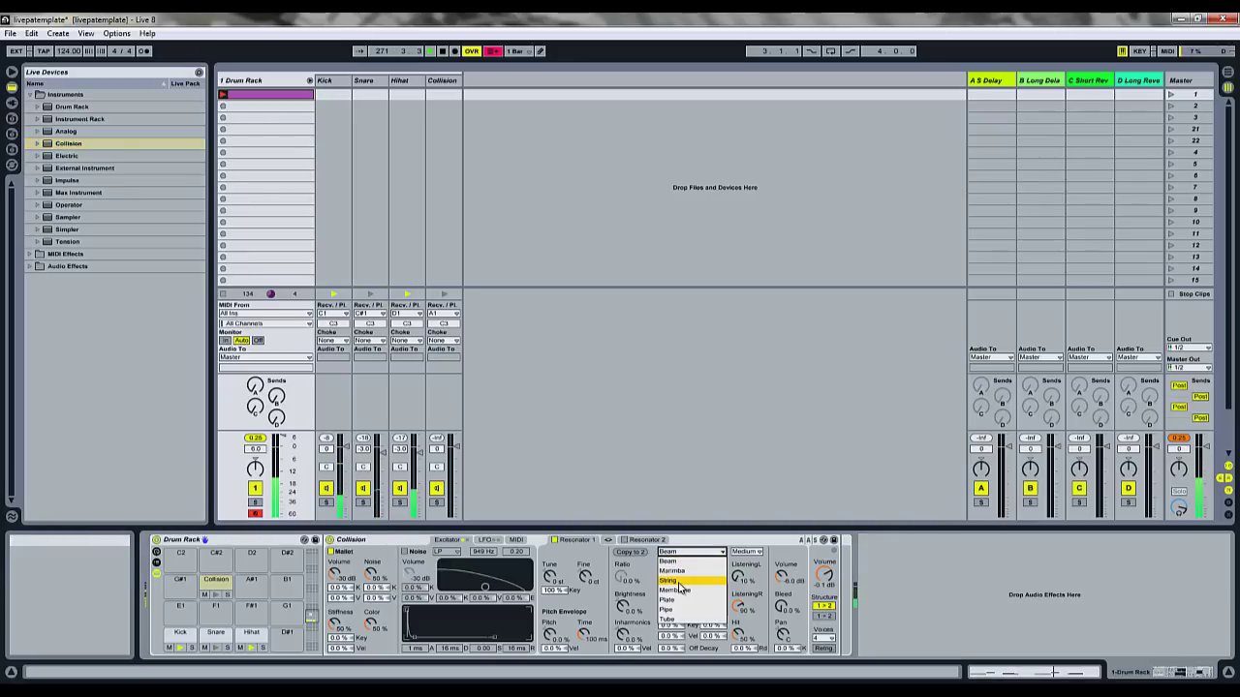
pyautogui.click(677, 585)
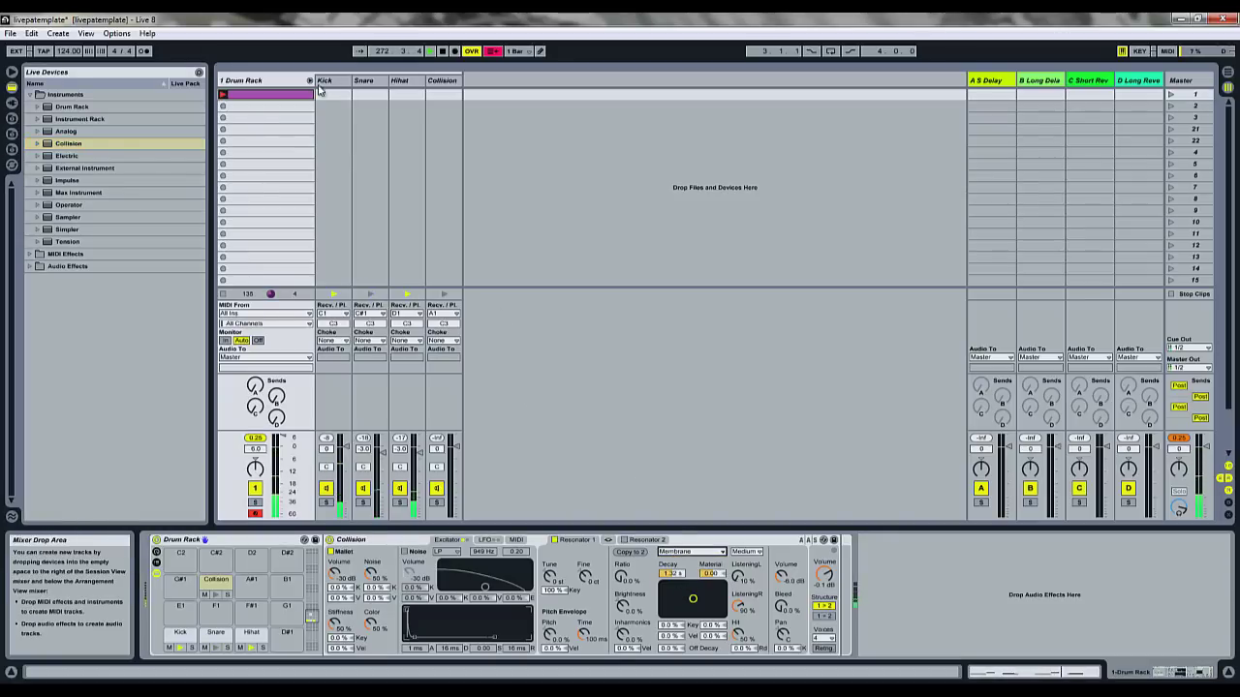
pyautogui.doubleClick(278, 94)
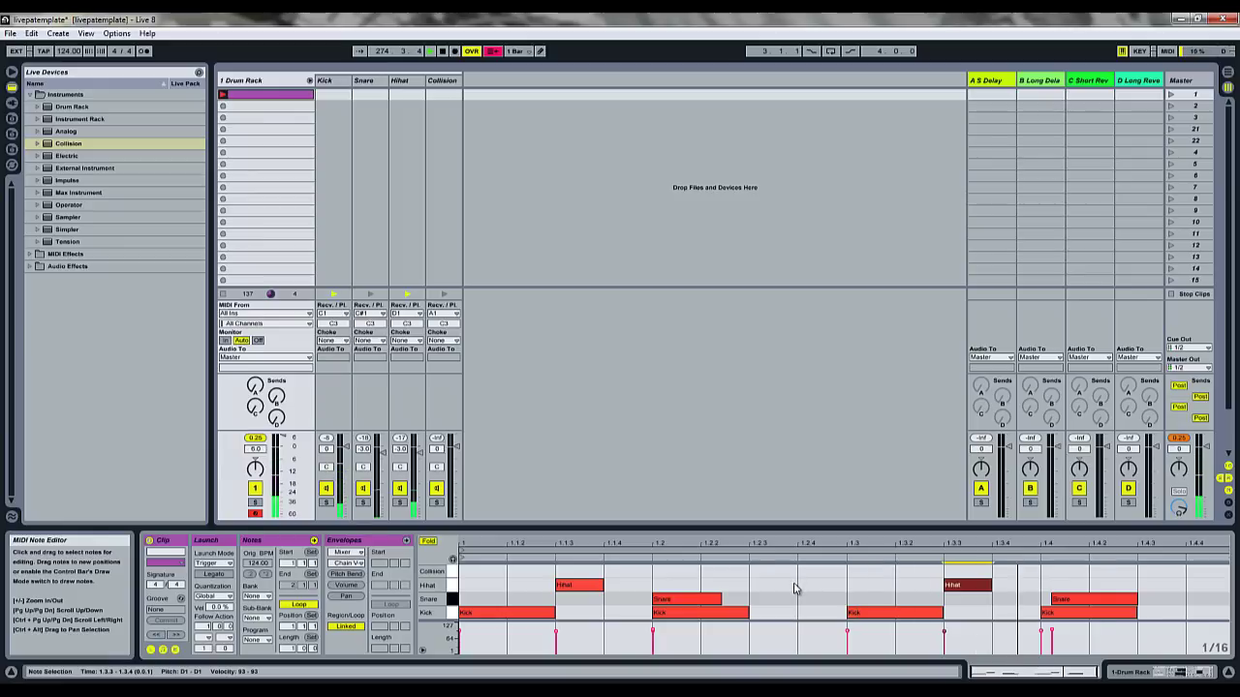
# - Name the A1 chain Tom 1 and add a Tom 1 note at beat 1.2.3
pyautogui.click(279, 81)
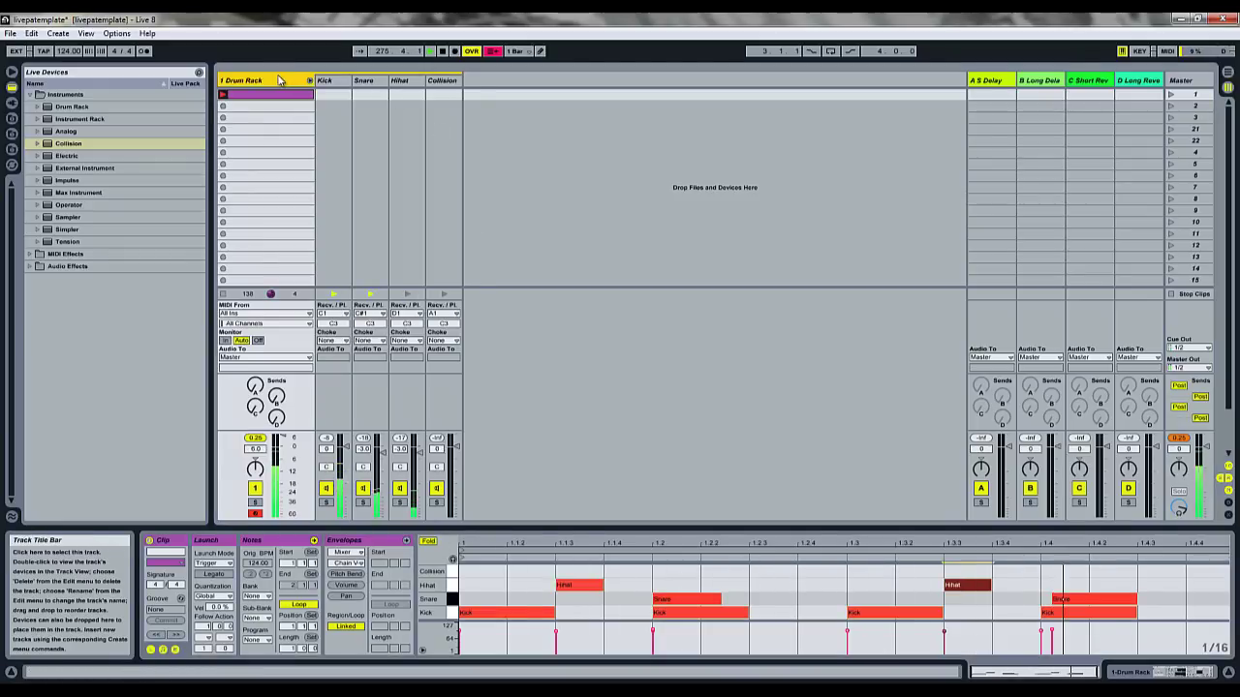
pyautogui.click(279, 82)
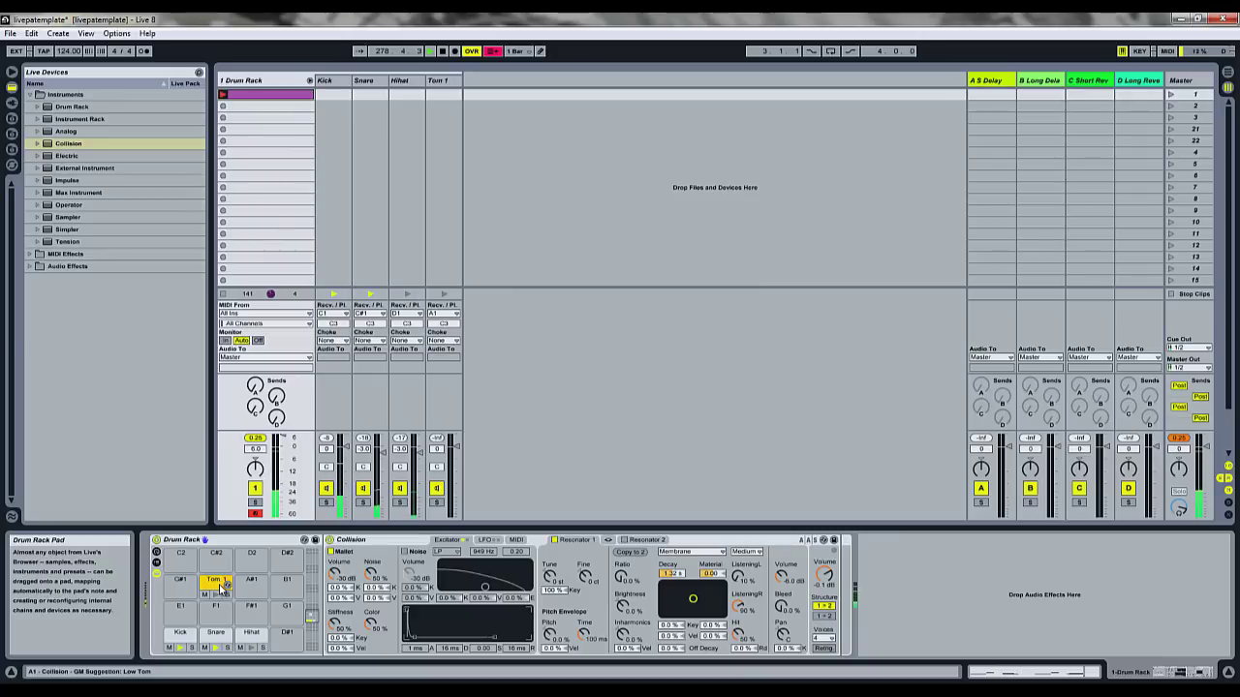
pyautogui.hotkey('shift', 'Tab')
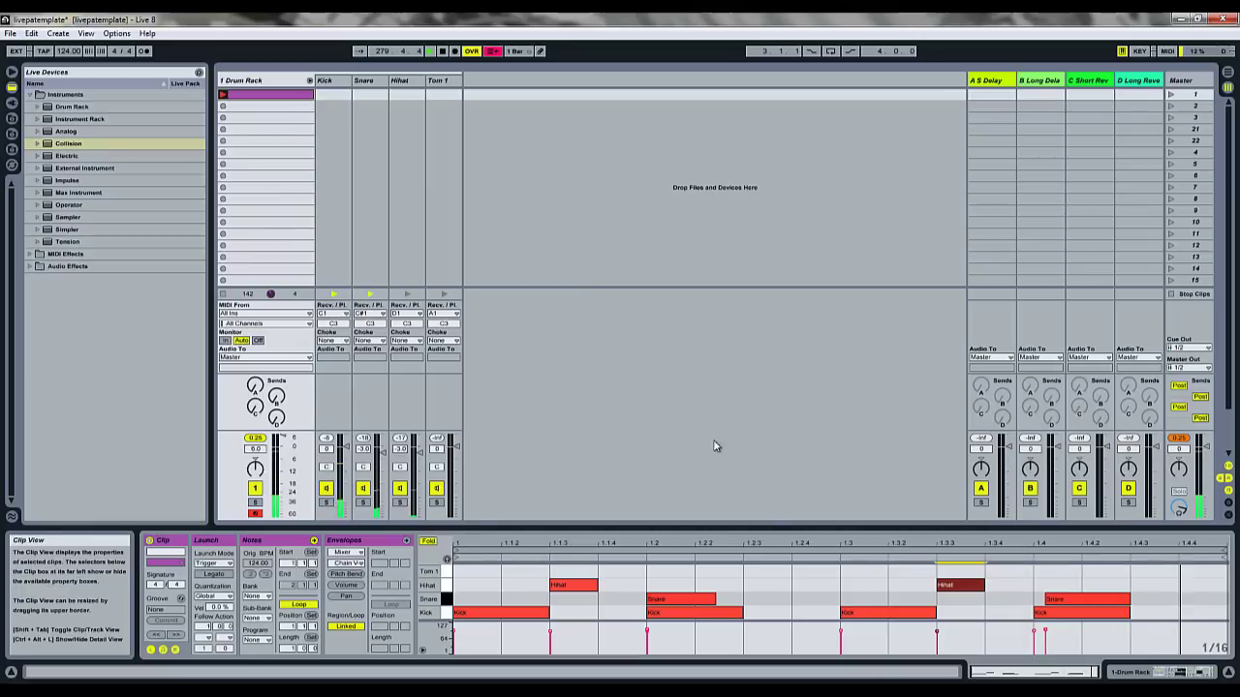
pyautogui.doubleClick(785, 572)
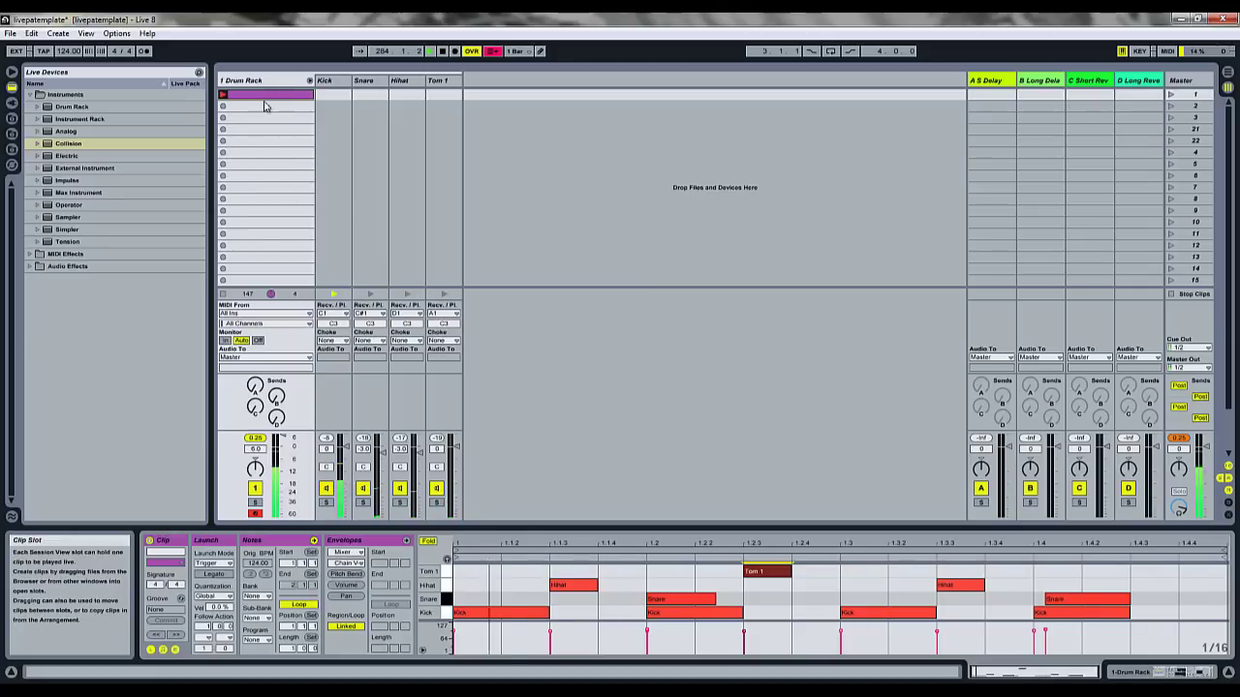
pyautogui.hotkey('shift', 'Tab')
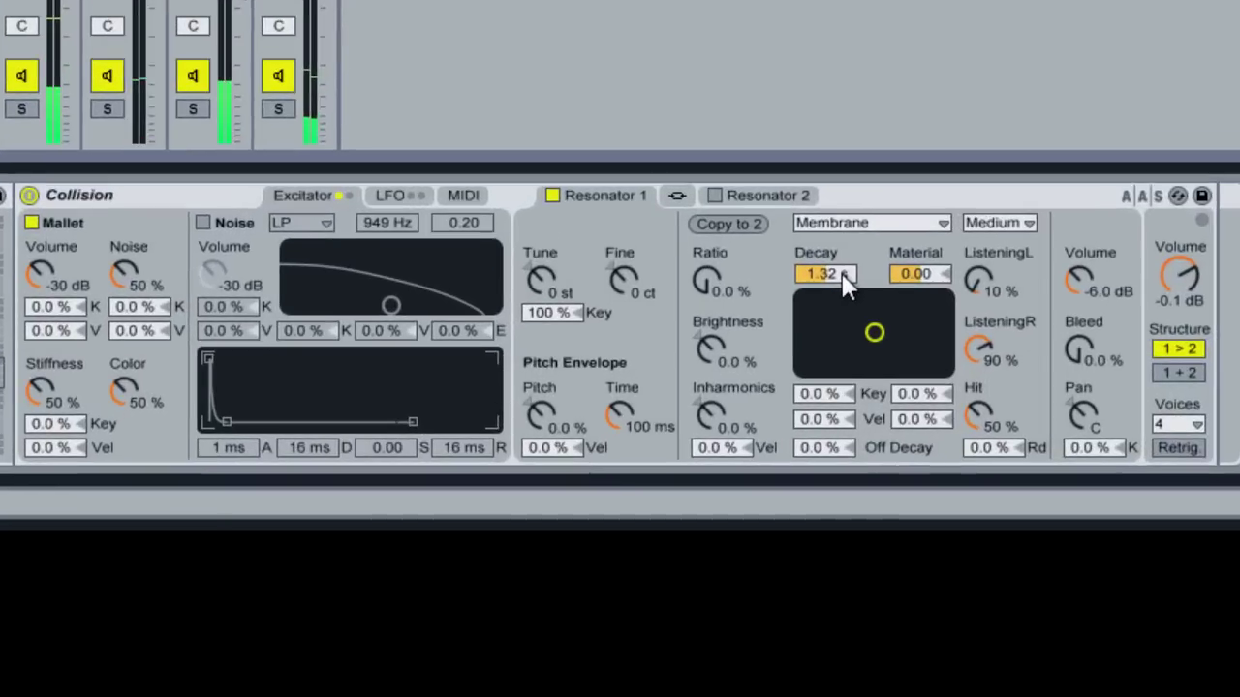
# - Give the membrane 332 ms decay, Material 4.69 and full Listening positions
pyautogui.moveTo(677, 575); pyautogui.dragTo(680, 576)
pyautogui.moveTo(844, 281); pyautogui.dragTo(846, 282)
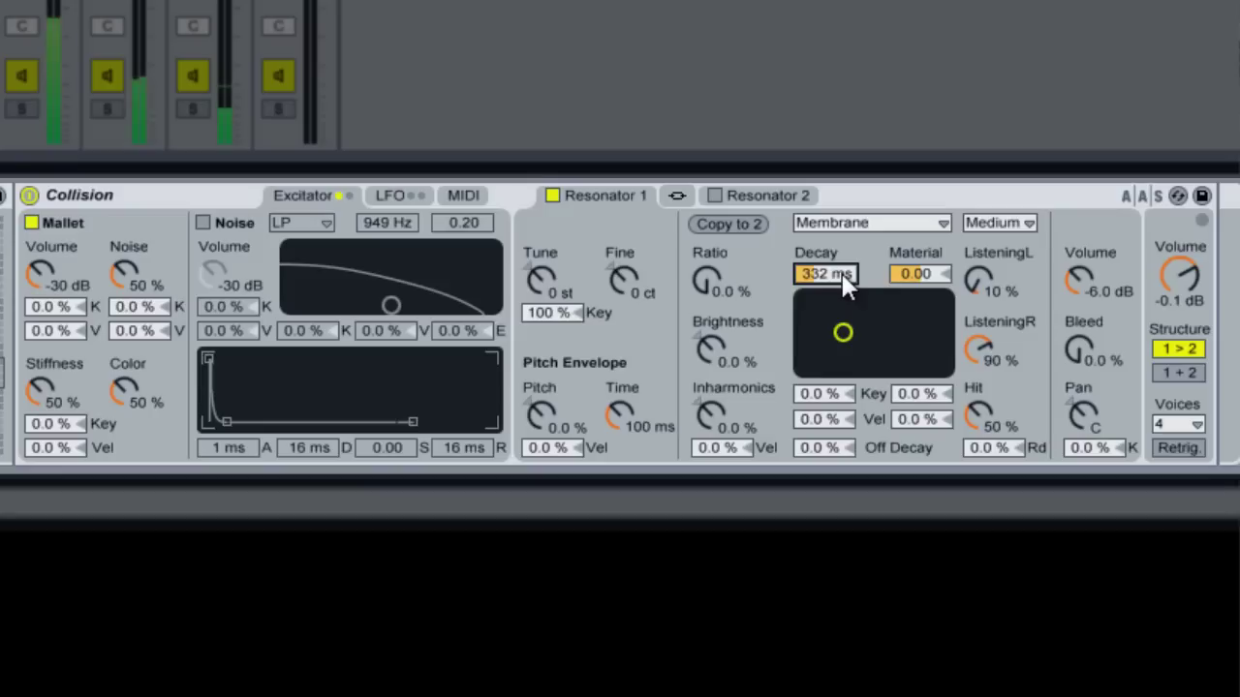
pyautogui.moveTo(933, 285); pyautogui.dragTo(930, 280)
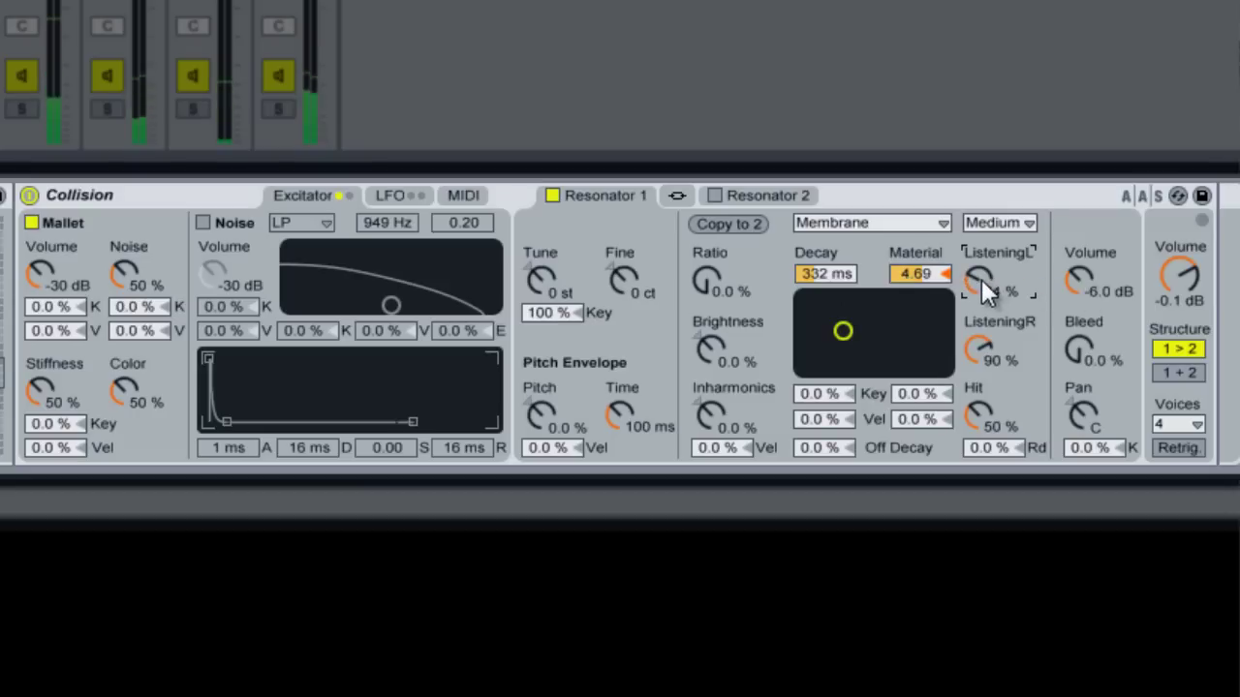
pyautogui.moveTo(981, 279); pyautogui.dragTo(979, 269)
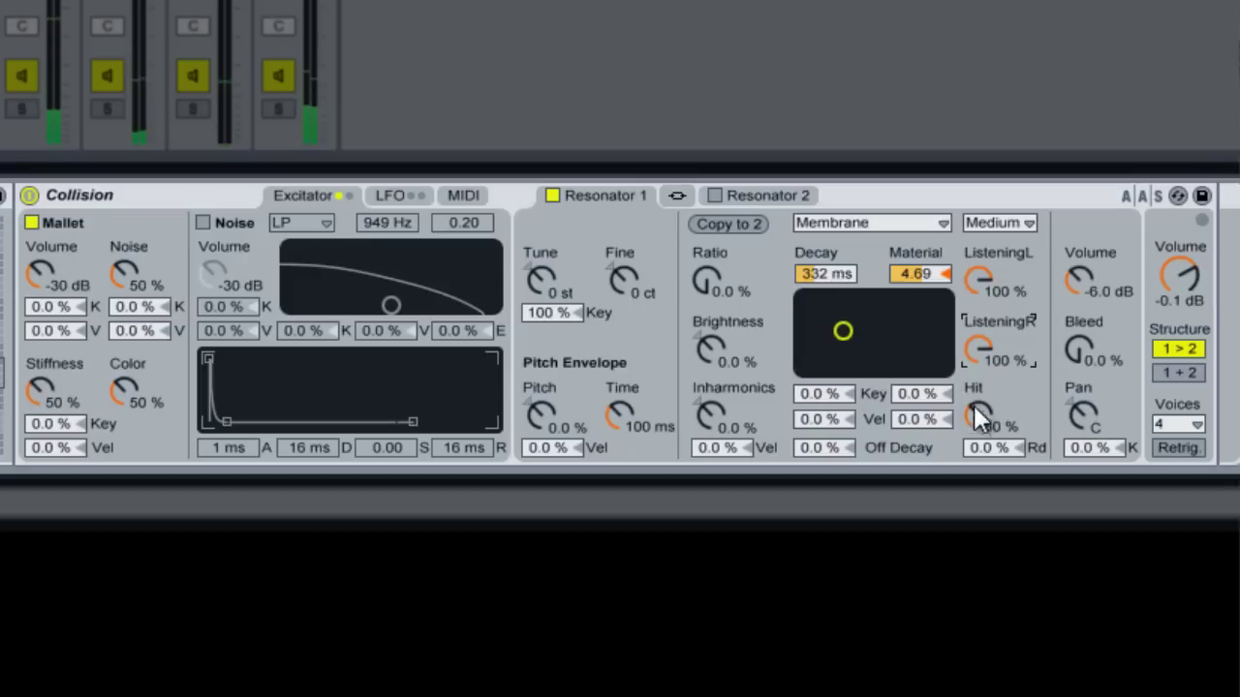
# - Set pitch envelope to 30%, mallet stiffness to 62% and color to 71%
pyautogui.click(545, 412)
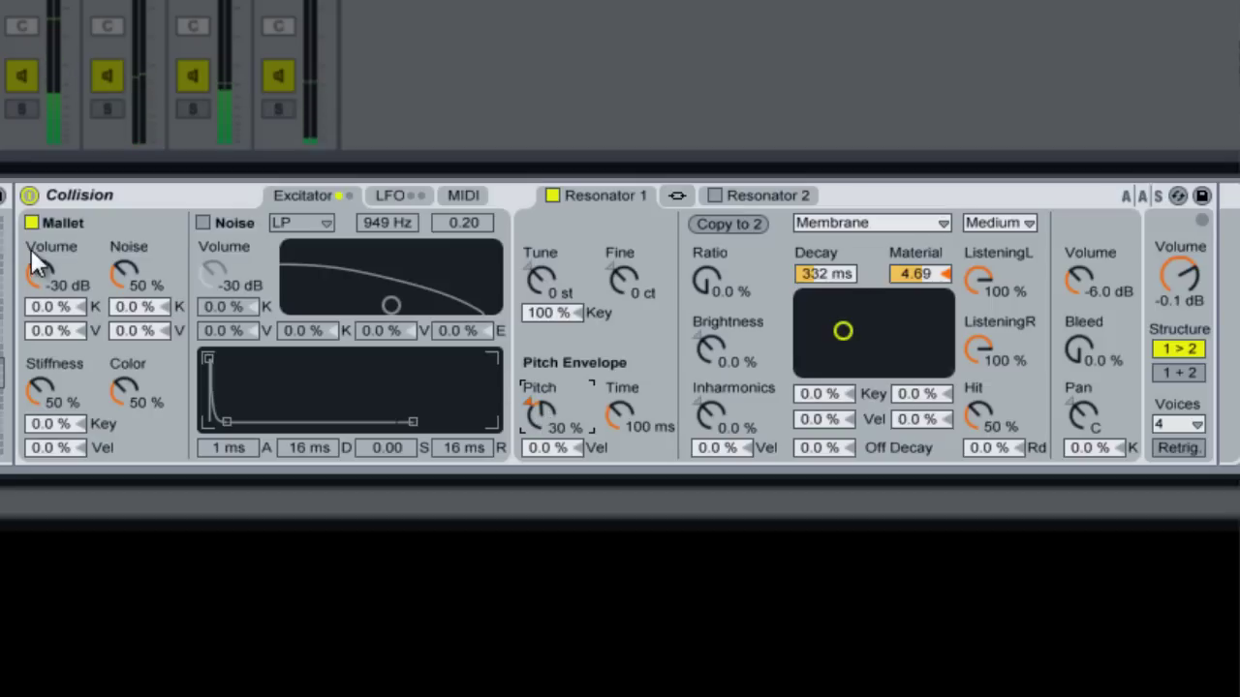
pyautogui.click(39, 383)
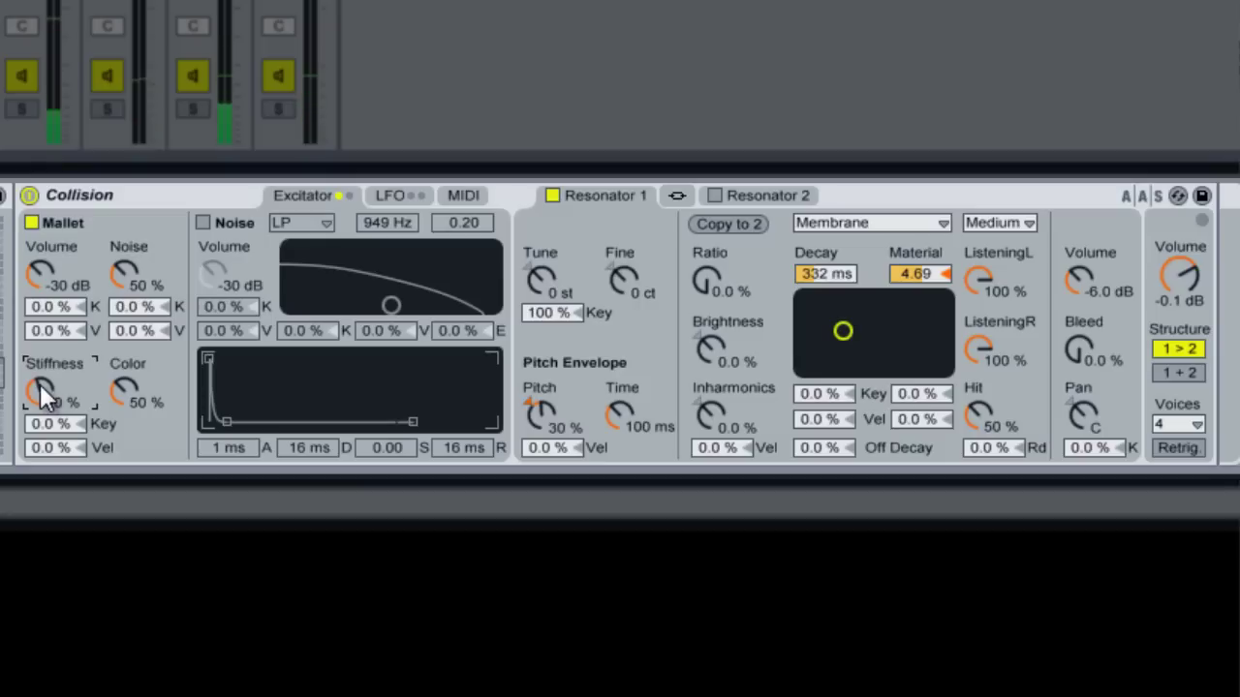
pyautogui.moveTo(119, 392)
pyautogui.mouseDown()
pyautogui.moveTo(119, 368)
pyautogui.moveTo(119, 394)
pyautogui.mouseUp()
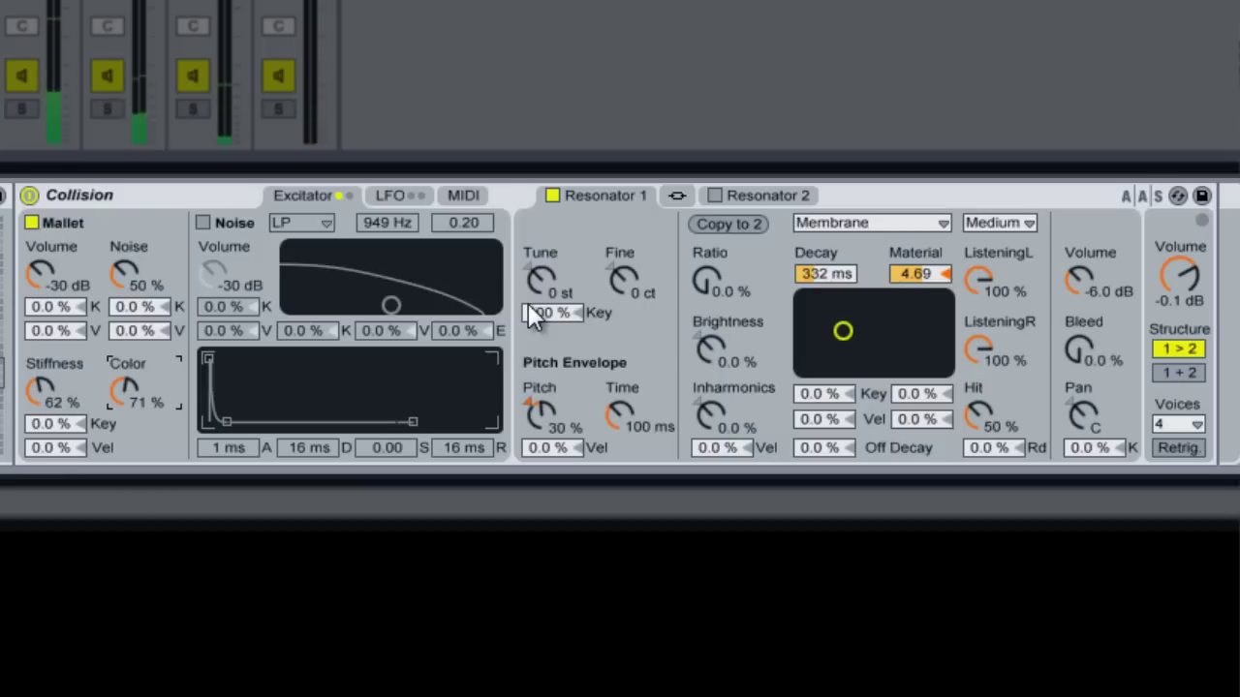
pyautogui.click(1024, 226)
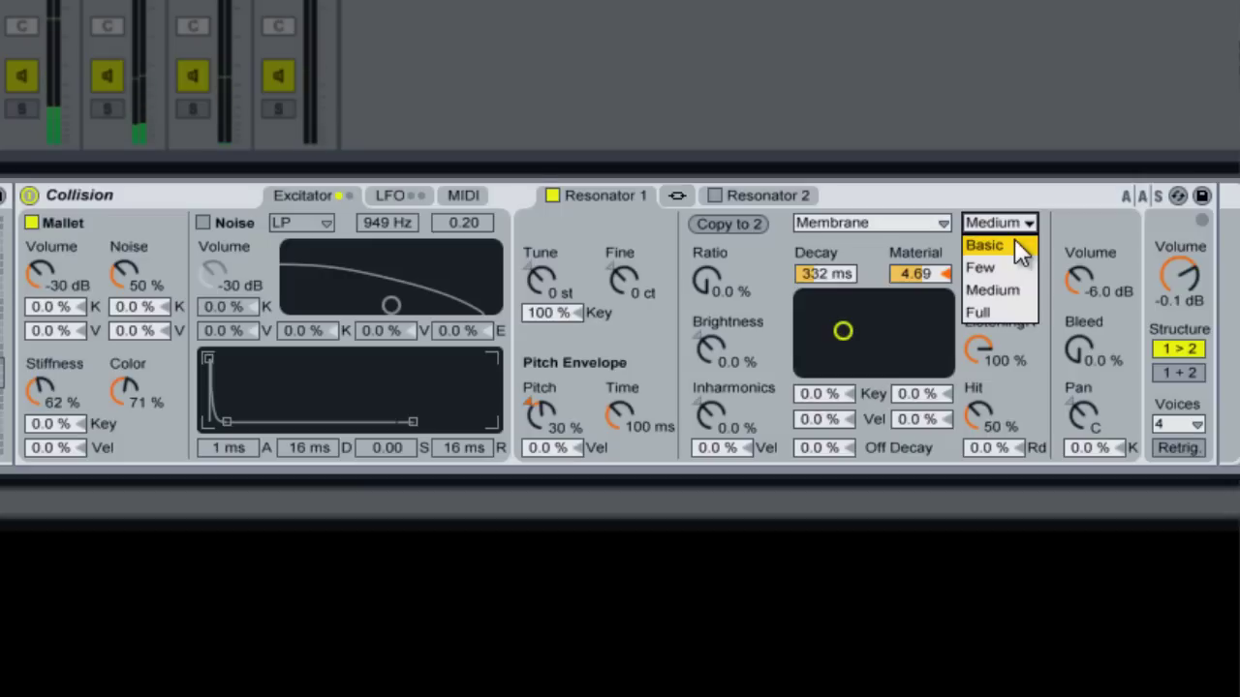
# - Set the current resonator to Basic quality, raise its volume, and load Collision onto pad A#1
pyautogui.click(1015, 244)
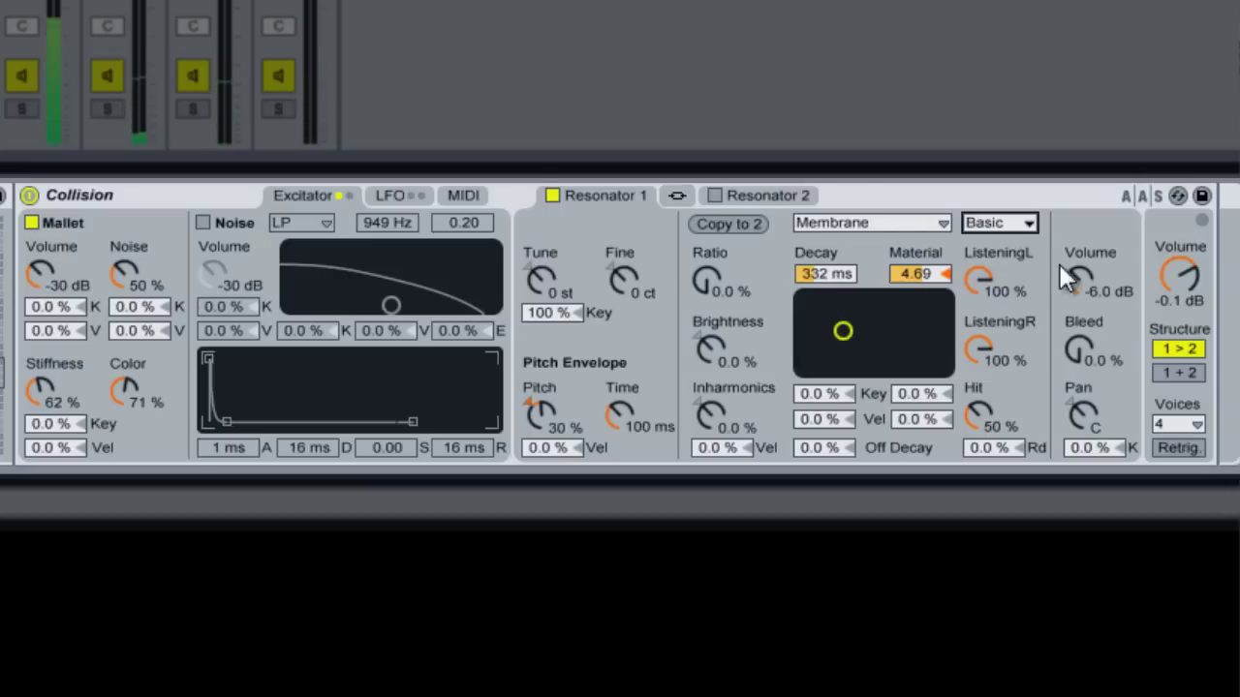
pyautogui.moveTo(1079, 281); pyautogui.dragTo(1079, 278)
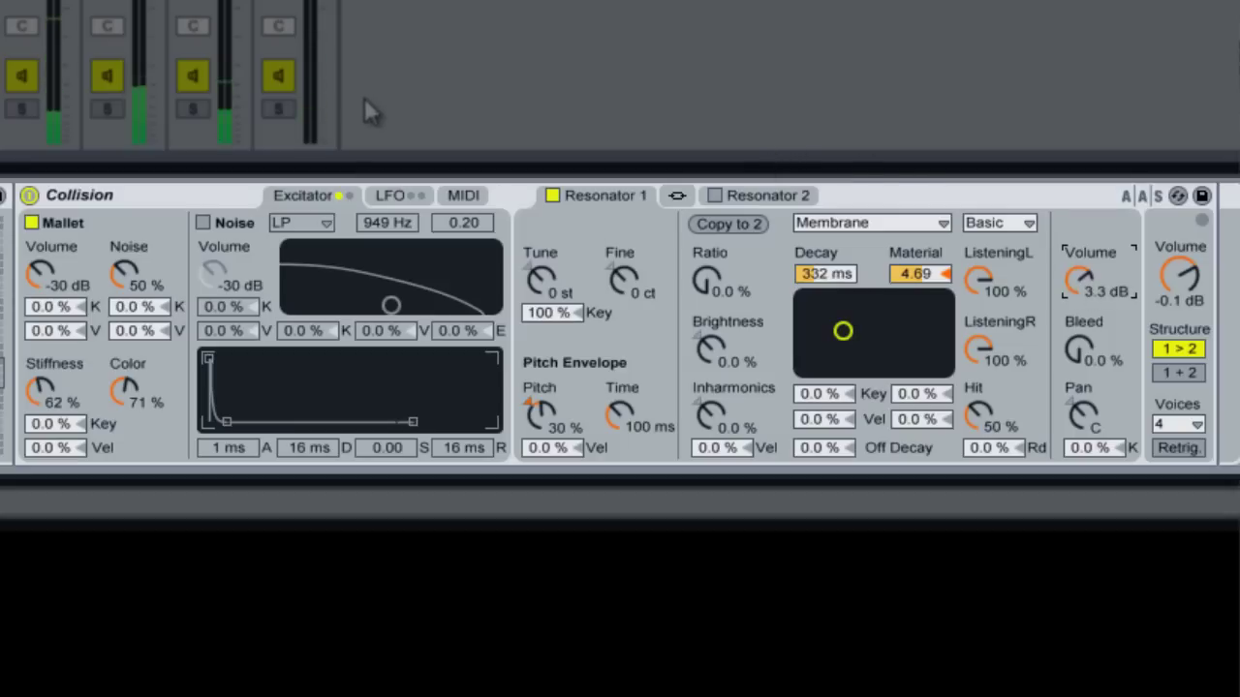
pyautogui.click(329, 4)
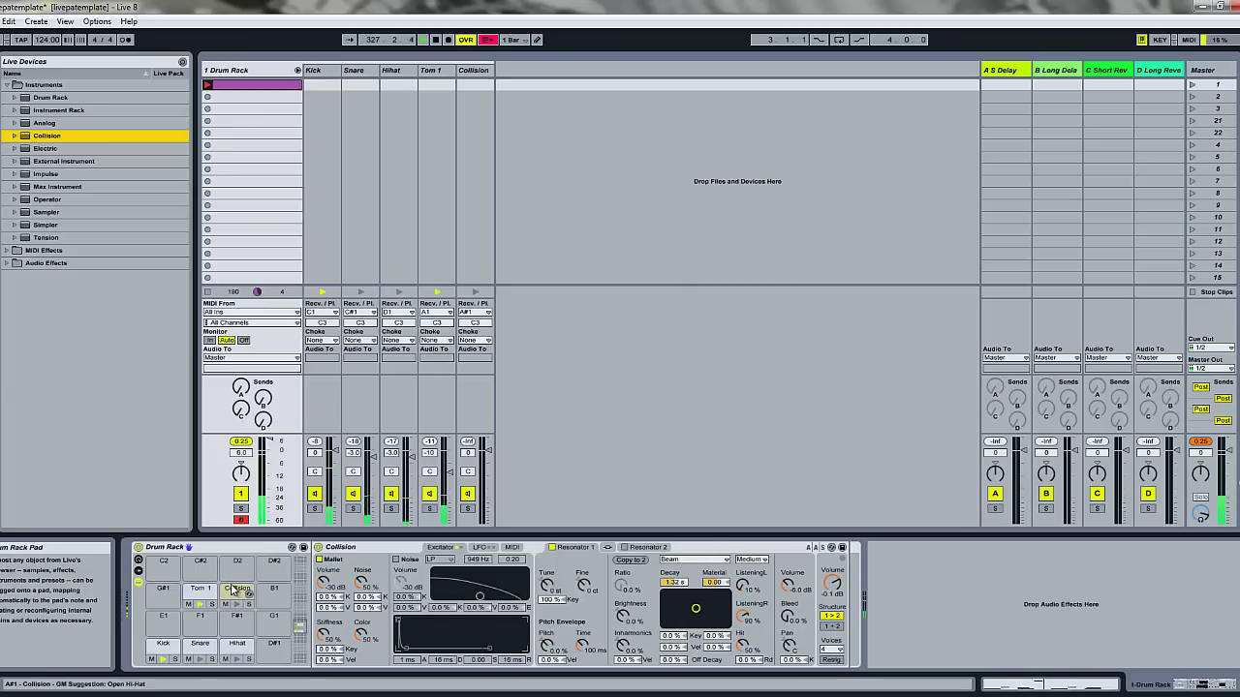
# - Rename the A#1 pad to 'Tom 2' and set its mallet noise to 48 % and color to 73 %
pyautogui.click(240, 595)
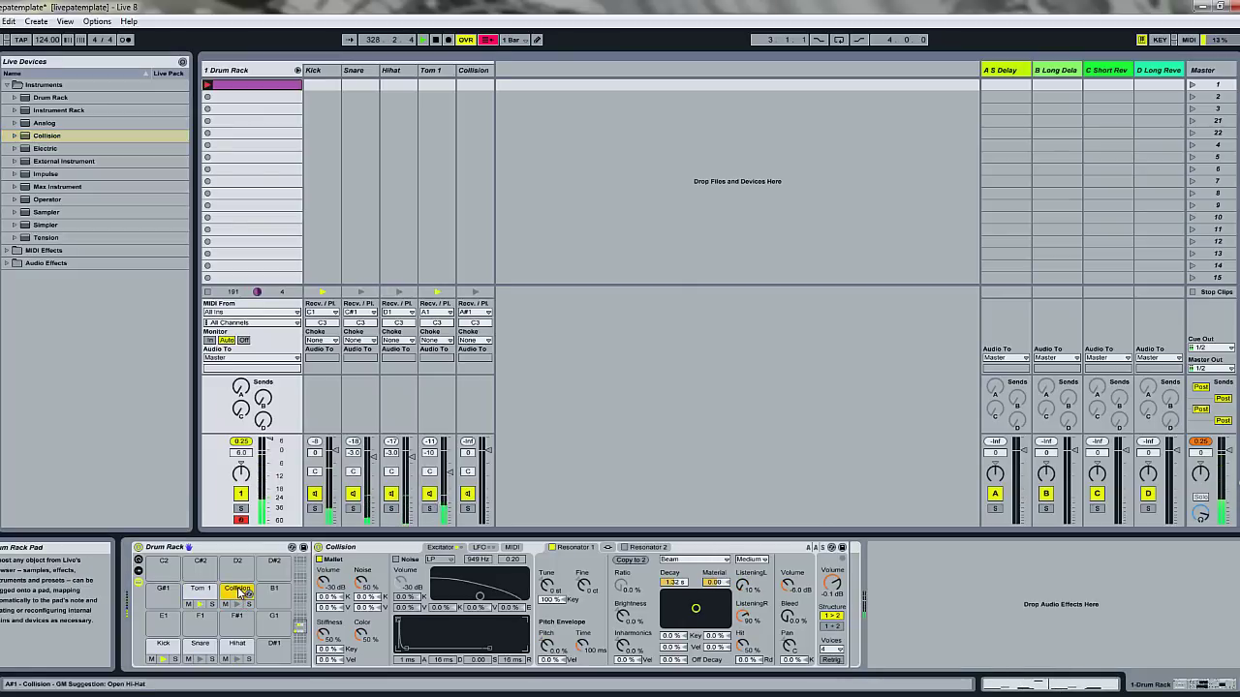
pyautogui.write('Tom 2')
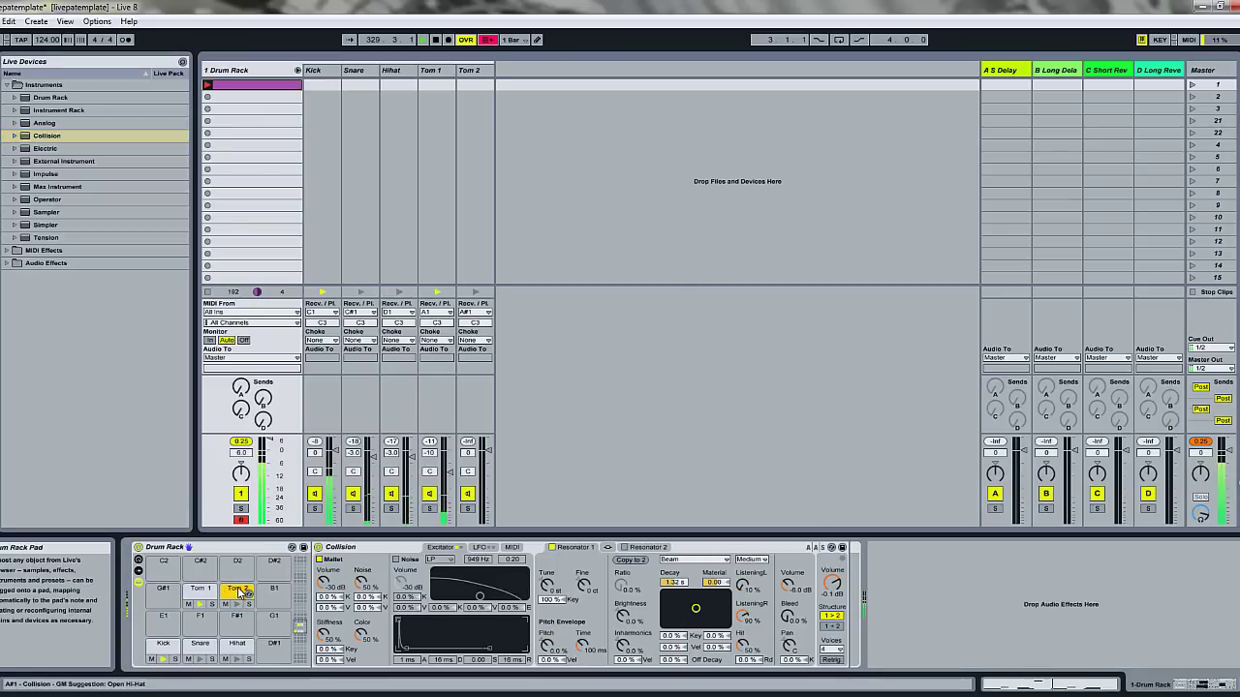
pyautogui.press('Return')
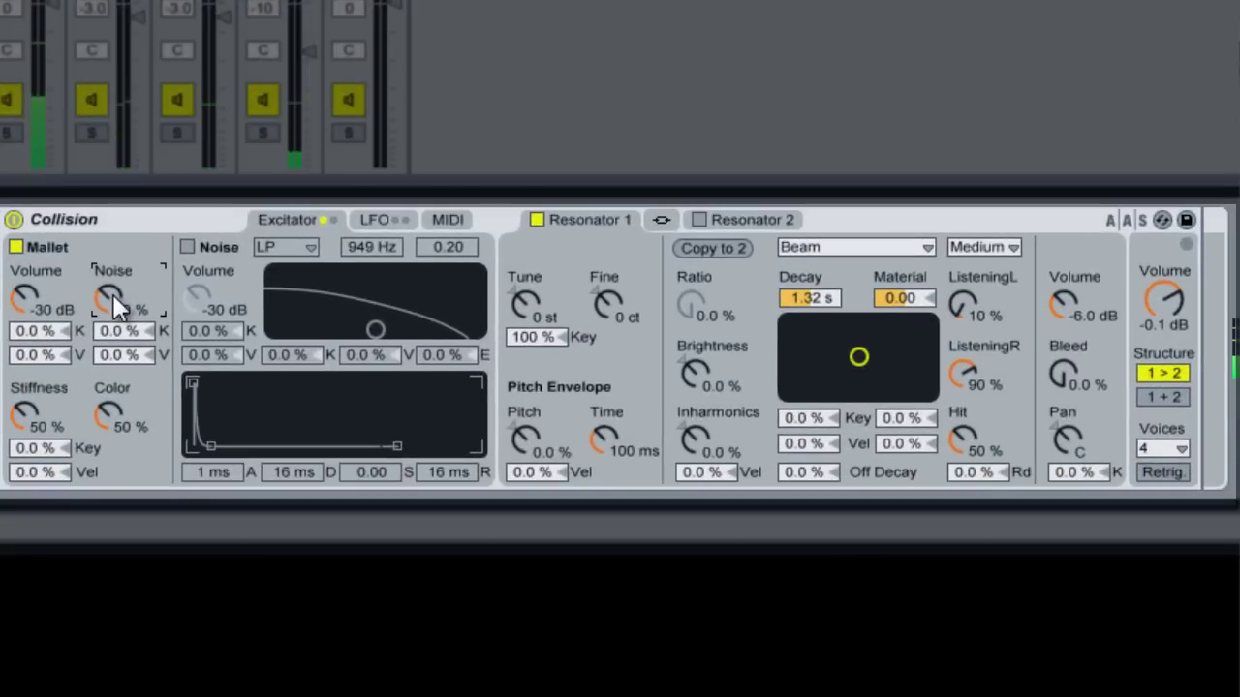
pyautogui.click(113, 301)
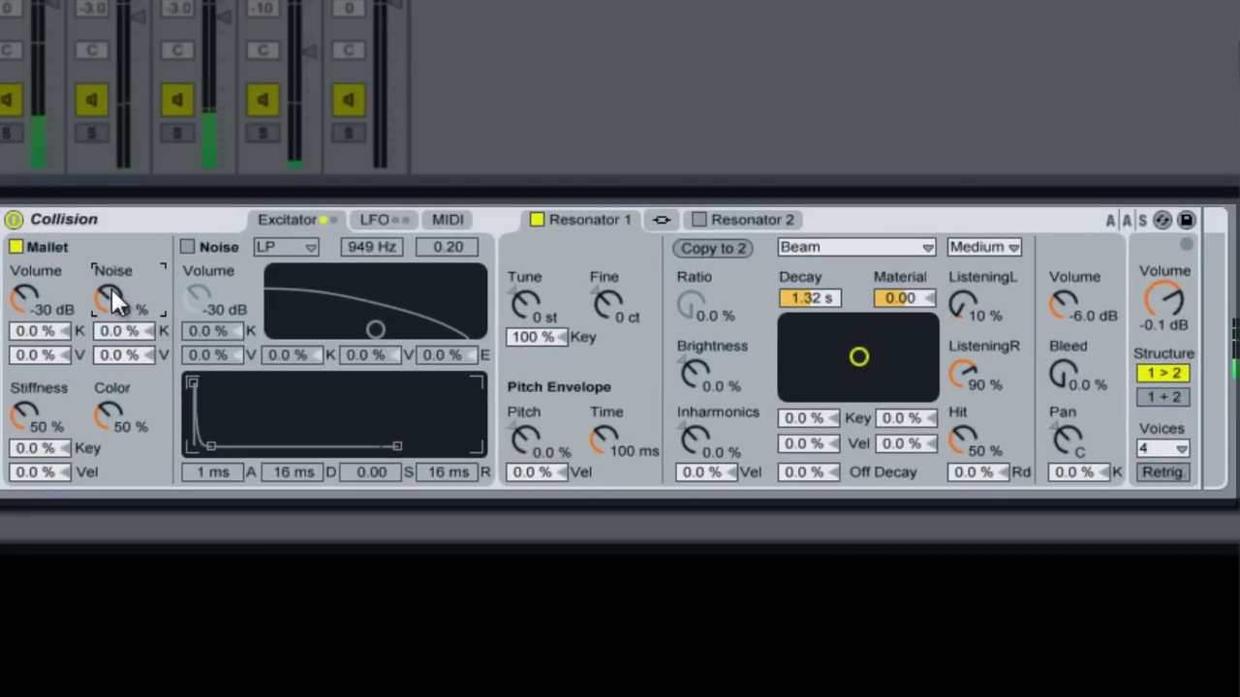
pyautogui.click(117, 406)
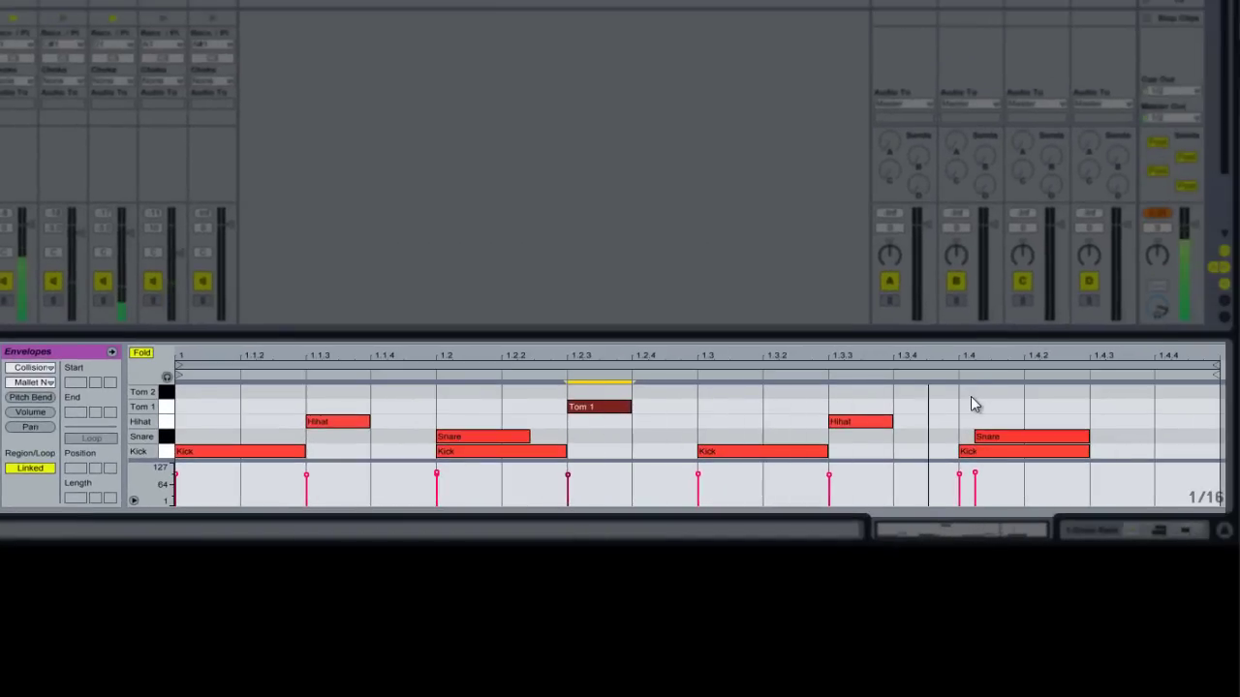
# - Add a Tom 2 note at 1.3.4 and move the last Snare note to start exactly at 1.4
pyautogui.doubleClick(928, 406)
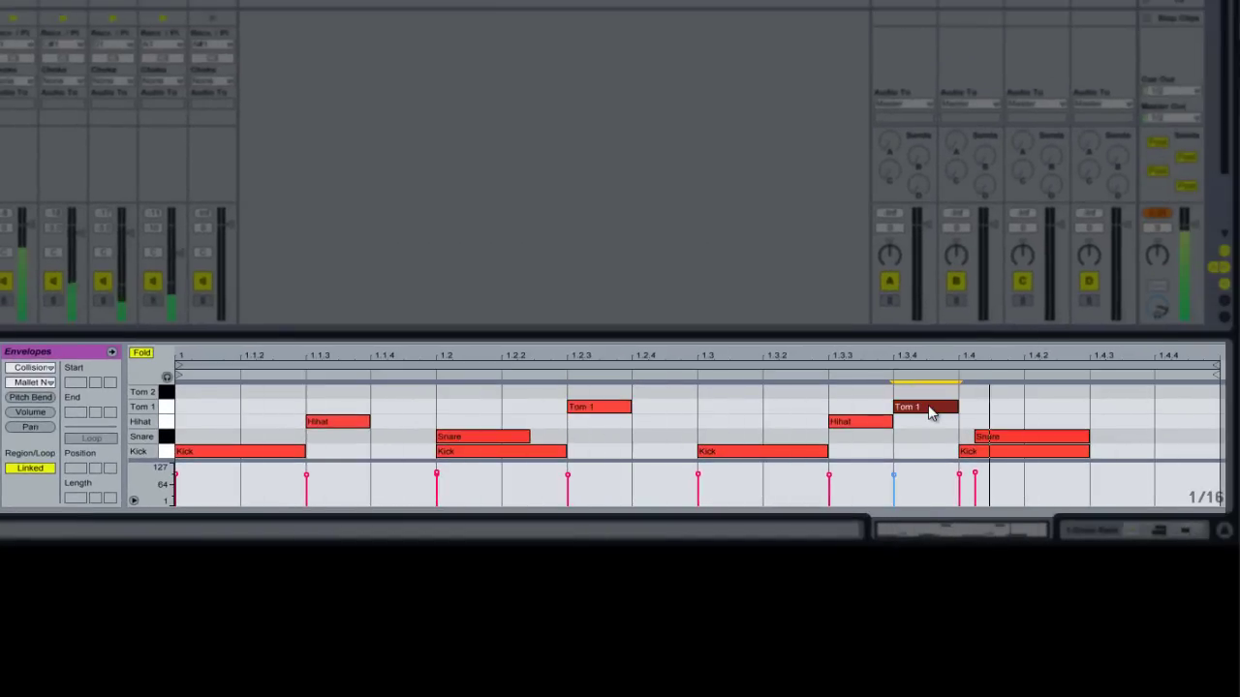
pyautogui.moveTo(928, 407)
pyautogui.mouseDown()
pyautogui.moveTo(1098, 396)
pyautogui.moveTo(878, 406)
pyautogui.moveTo(962, 407)
pyautogui.moveTo(952, 404)
pyautogui.mouseUp()
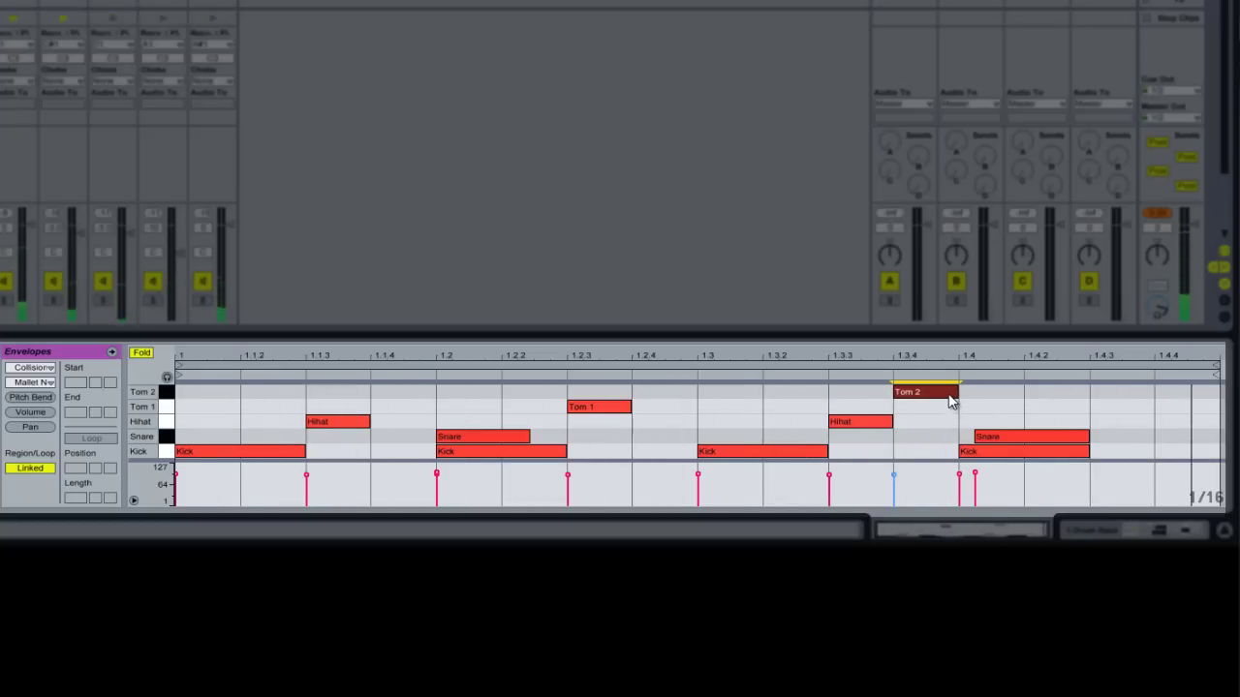
pyautogui.moveTo(1001, 438); pyautogui.dragTo(991, 443)
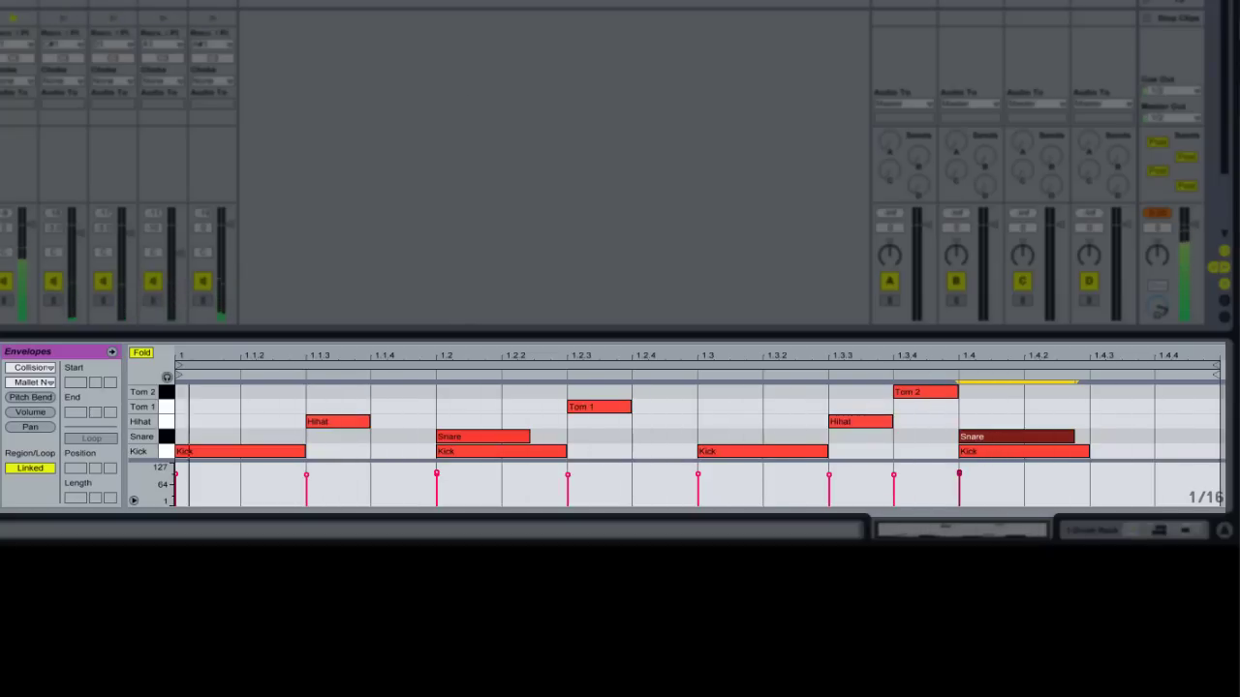
pyautogui.hotkey('shift', 'Tab')
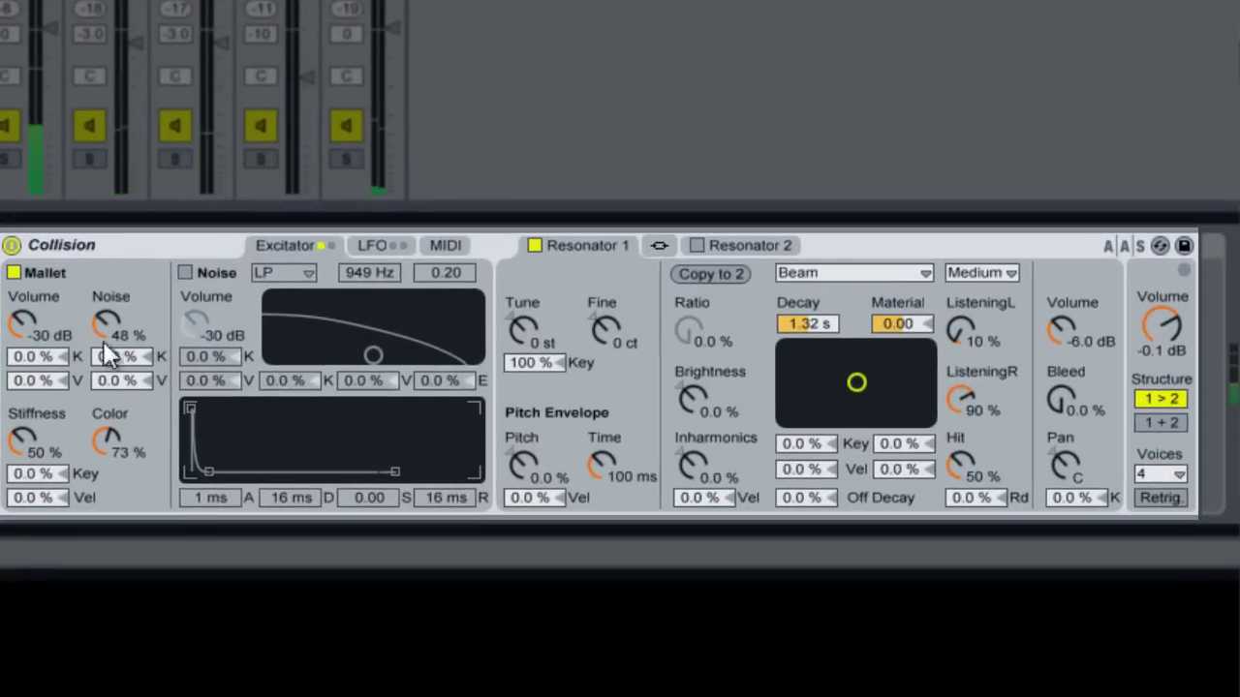
# - Set Tom 2's mallet stiffness to 61 %, tune to -5 st, and pitch envelope to 30 %
pyautogui.click(26, 443)
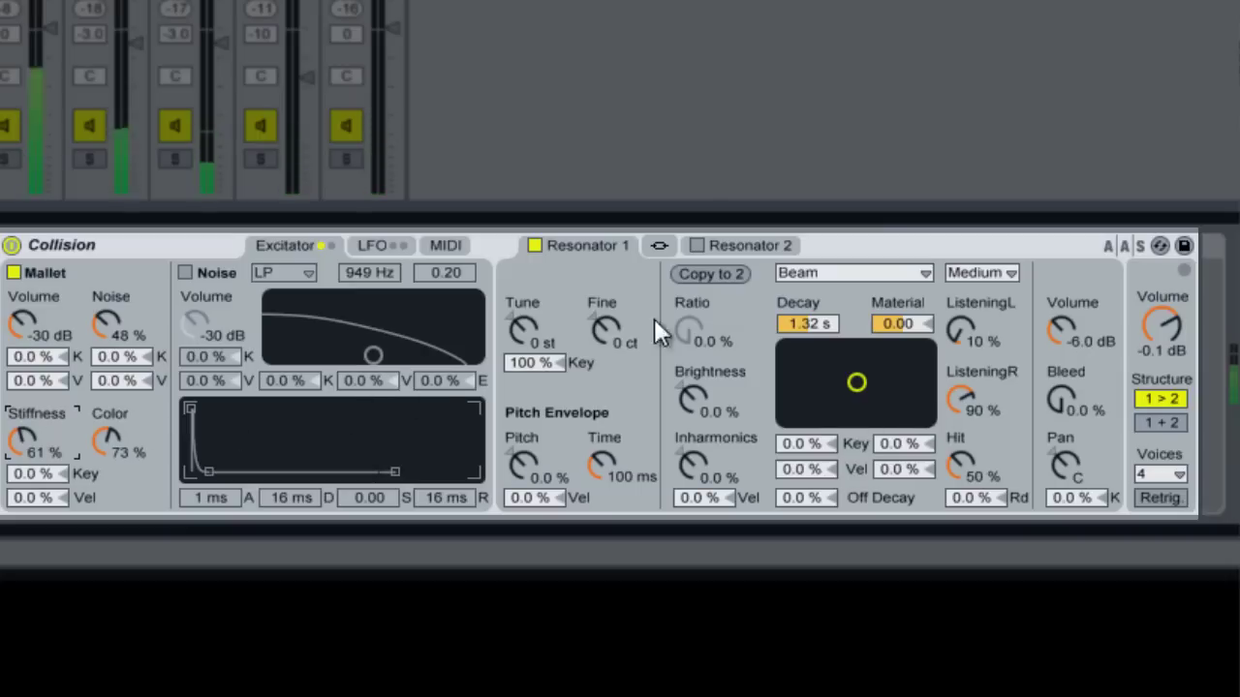
pyautogui.click(529, 336)
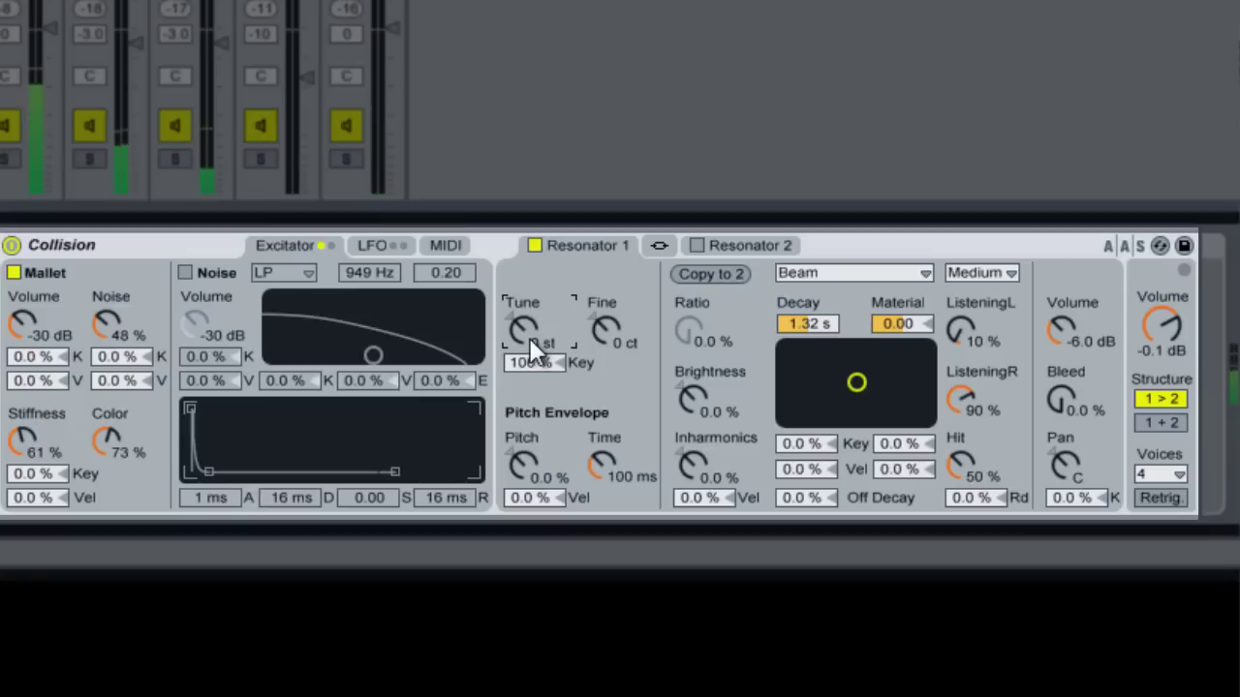
pyautogui.press('Down')
pyautogui.press('Down')
pyautogui.press('Down')
pyautogui.press('Down')
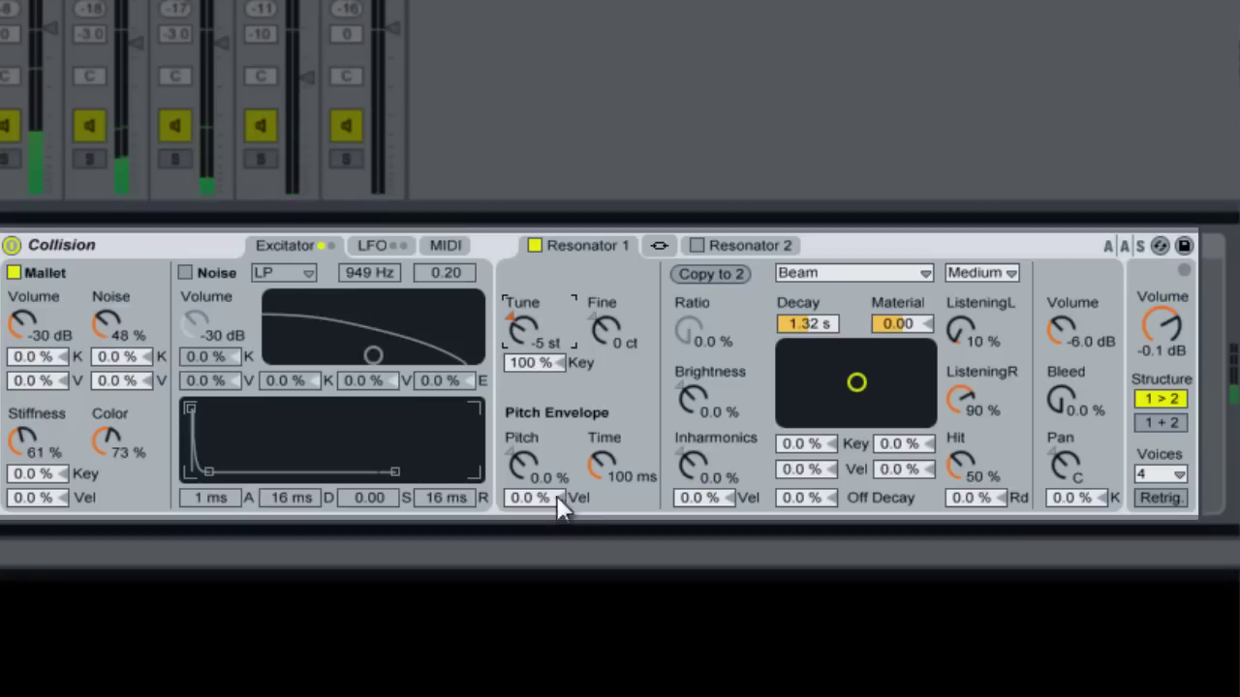
pyautogui.click(528, 462)
pyautogui.press('Down')
pyautogui.press('Down')
pyautogui.press('Down')
pyautogui.press('Down')
pyautogui.press('Down')
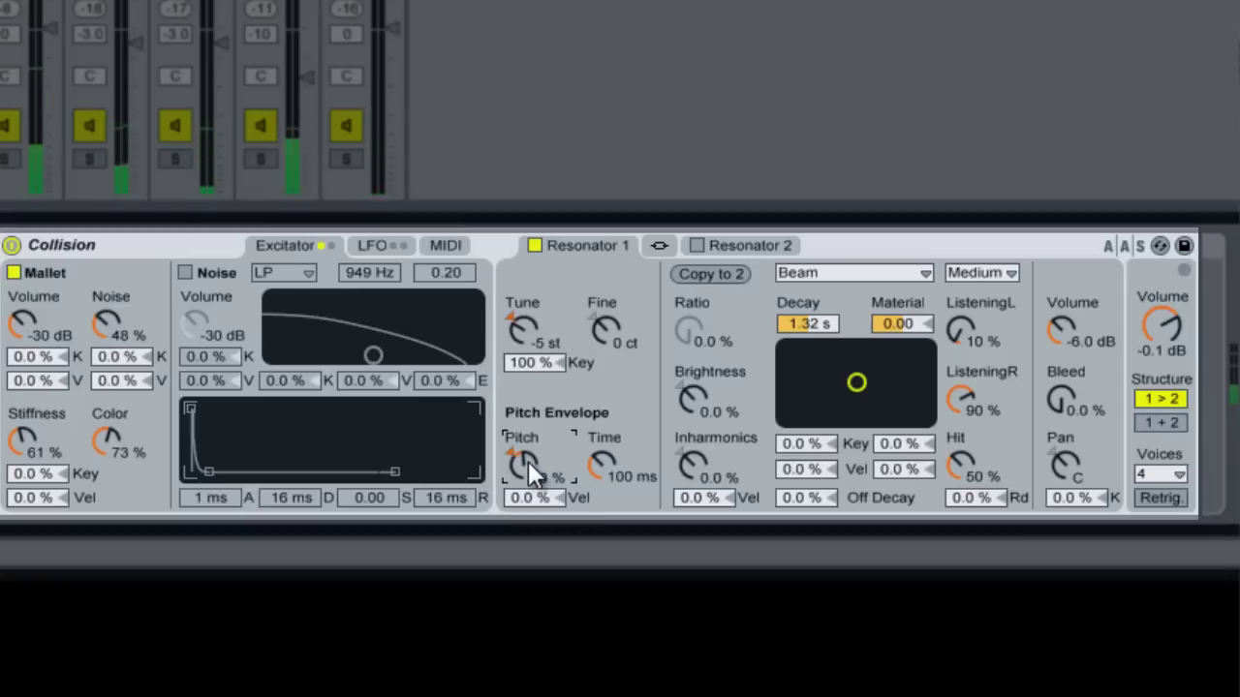
pyautogui.press('Down')
pyautogui.press('Down')
pyautogui.press('Down')
pyautogui.press('Down')
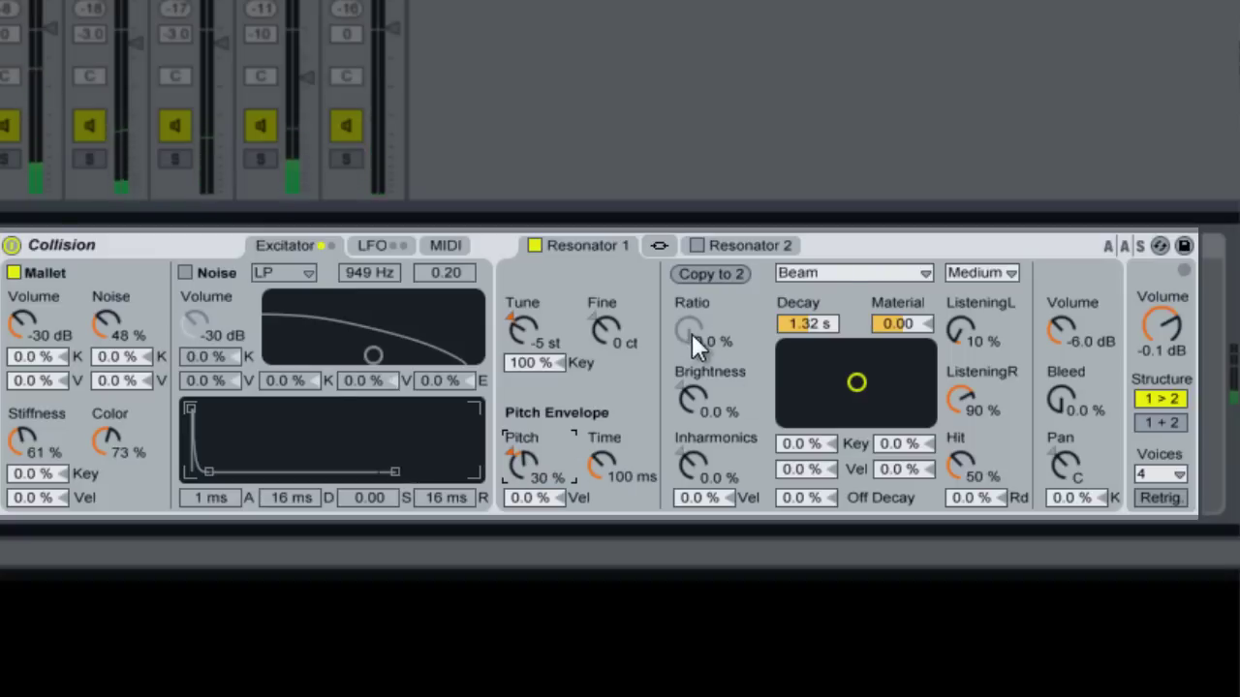
# - Change the first resonator to a Membrane with Basic quality
pyautogui.click(836, 275)
pyautogui.click(835, 362)
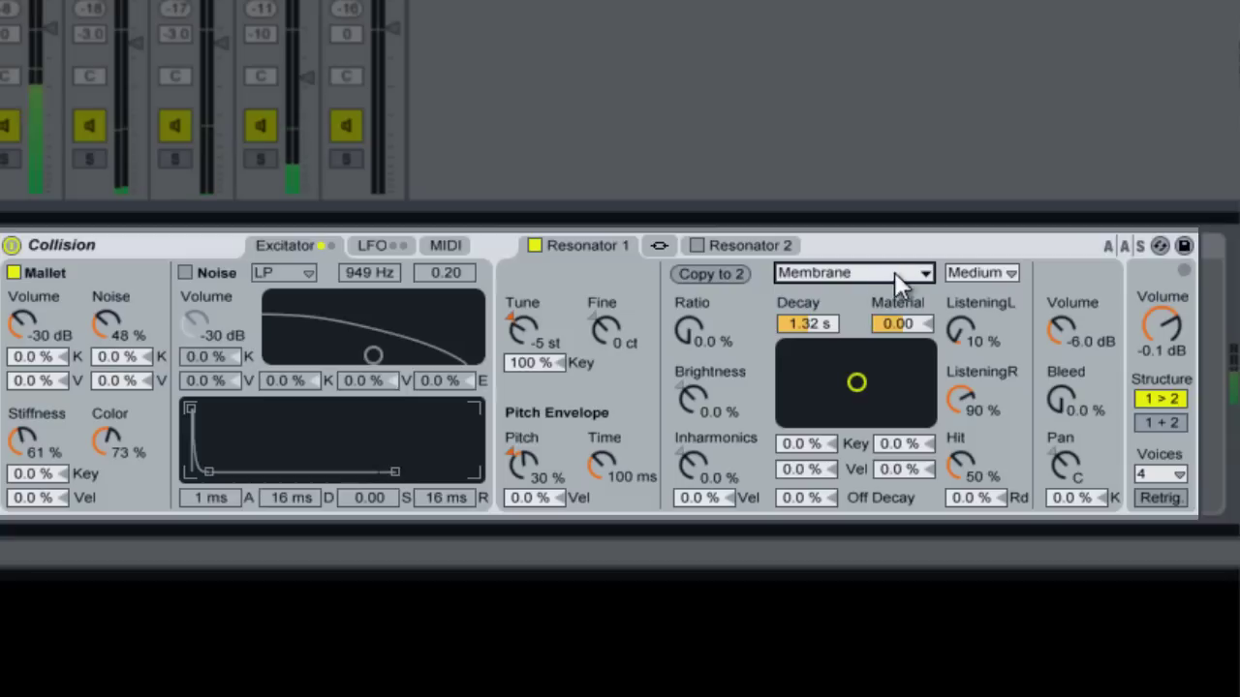
pyautogui.click(1007, 270)
pyautogui.click(992, 290)
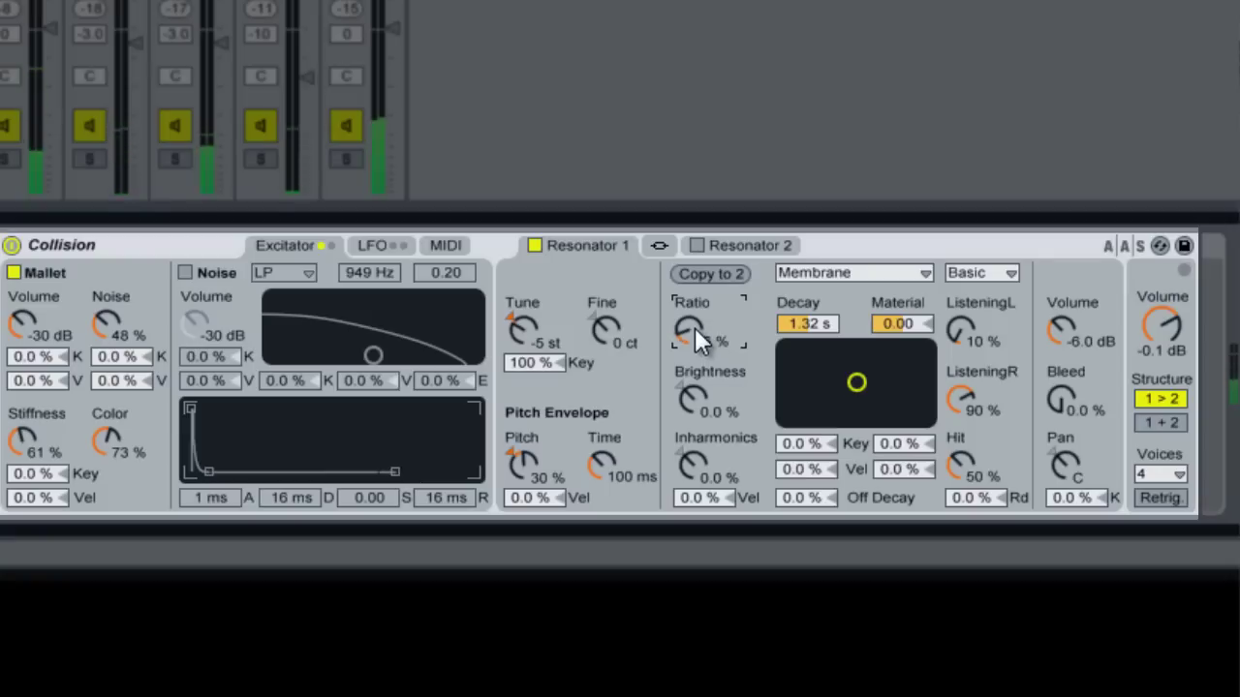
# - Set Tom 2's decay to 368 ms, Material 1.56, listening L/R 100 %, volume 3.7 dB, fader -10
pyautogui.moveTo(834, 326); pyautogui.dragTo(831, 330)
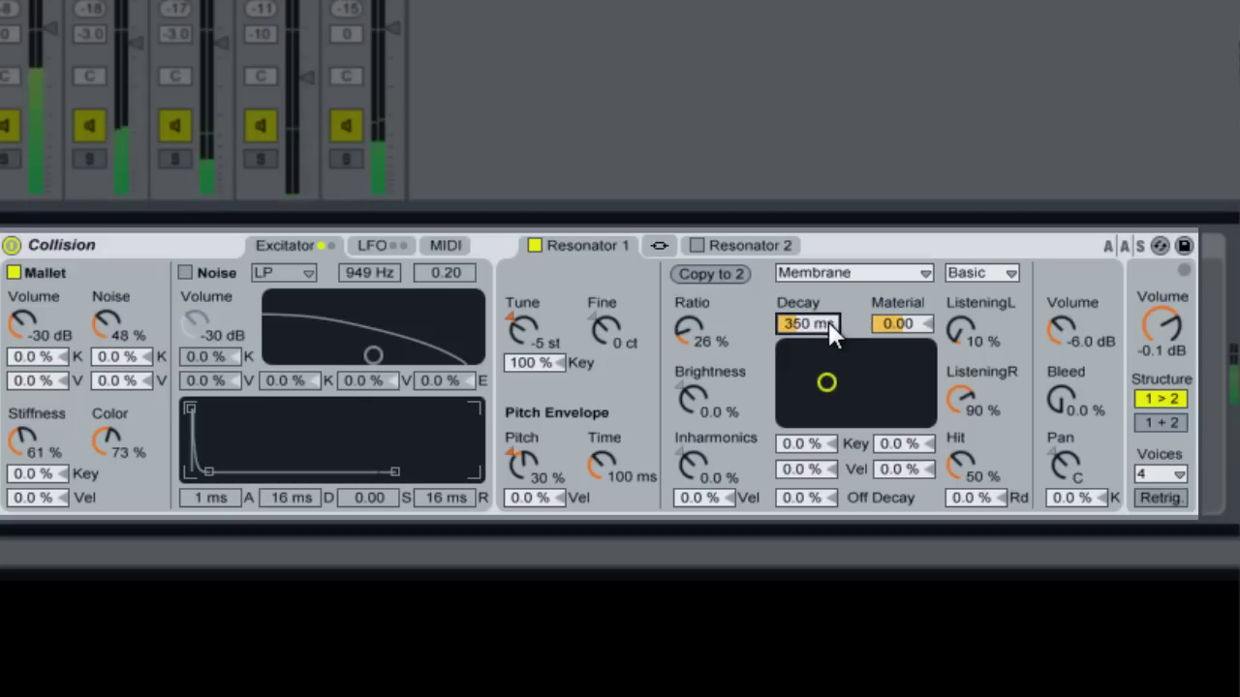
pyautogui.click(918, 325)
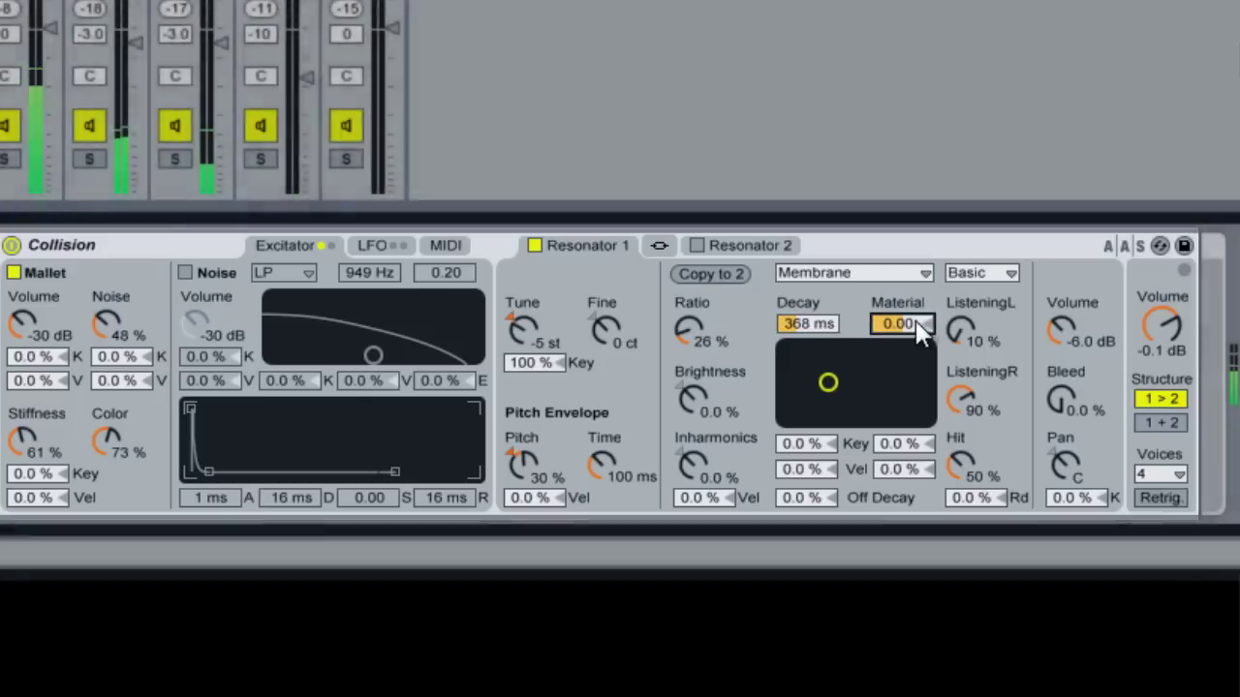
pyautogui.moveTo(918, 327); pyautogui.dragTo(918, 330)
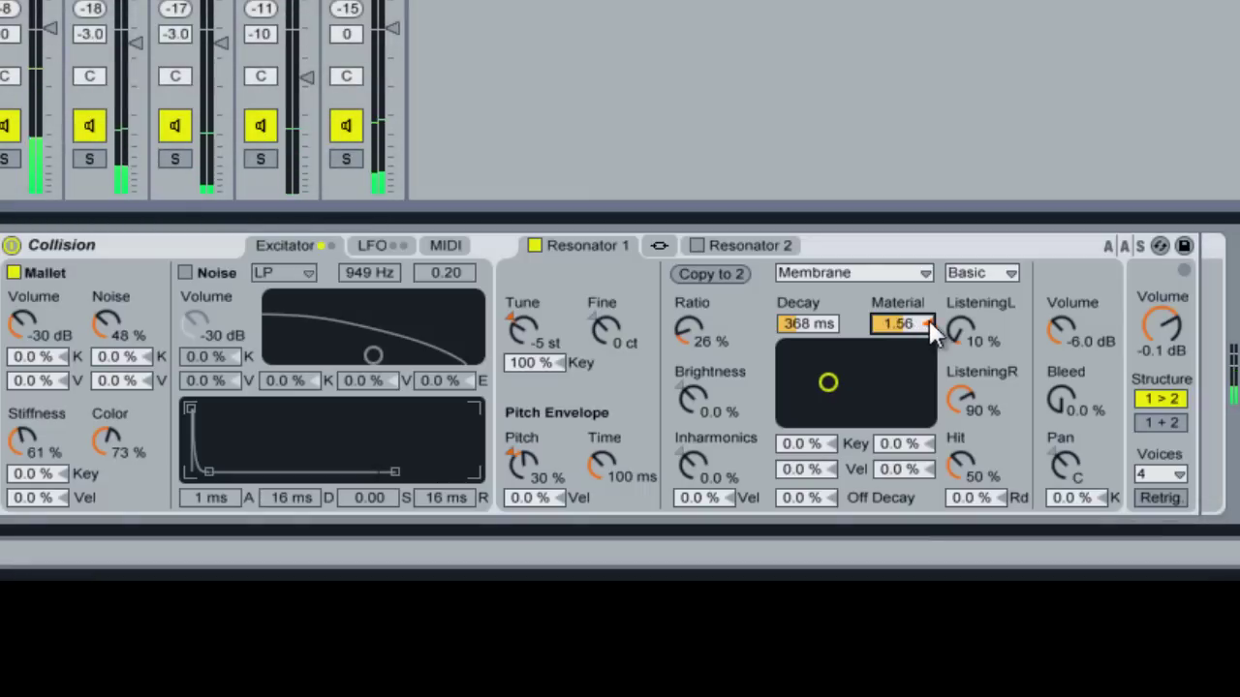
pyautogui.moveTo(970, 333); pyautogui.dragTo(967, 326)
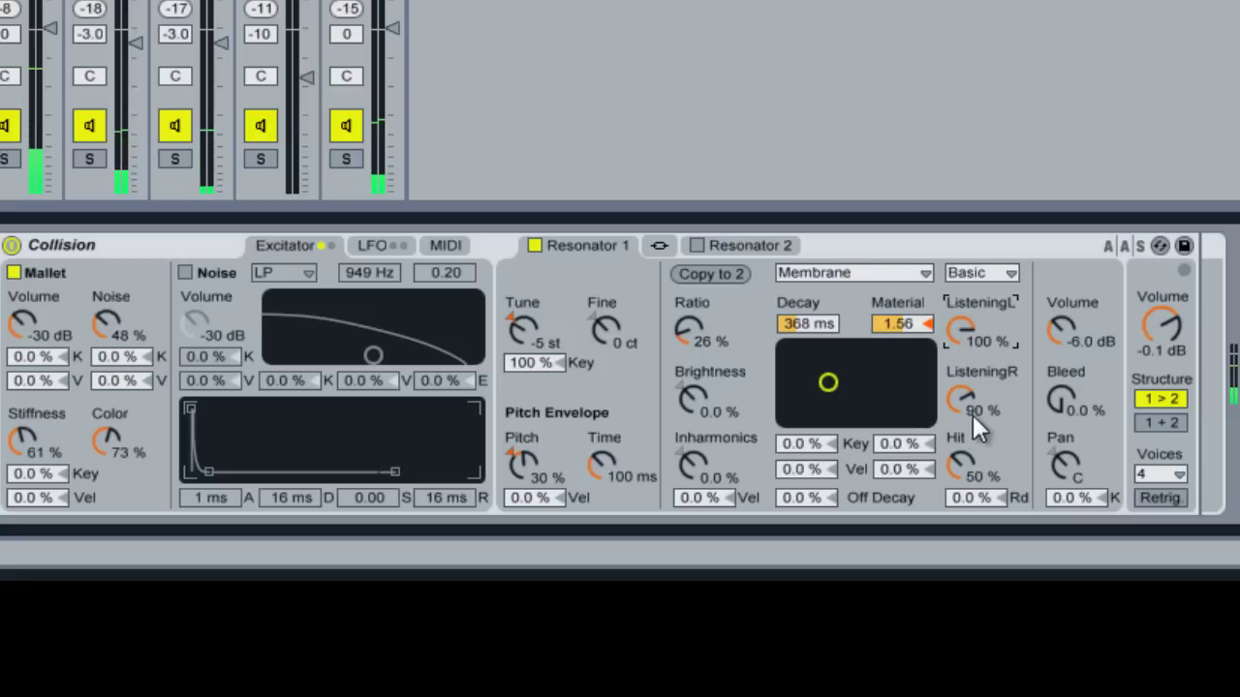
pyautogui.moveTo(972, 414); pyautogui.dragTo(970, 409)
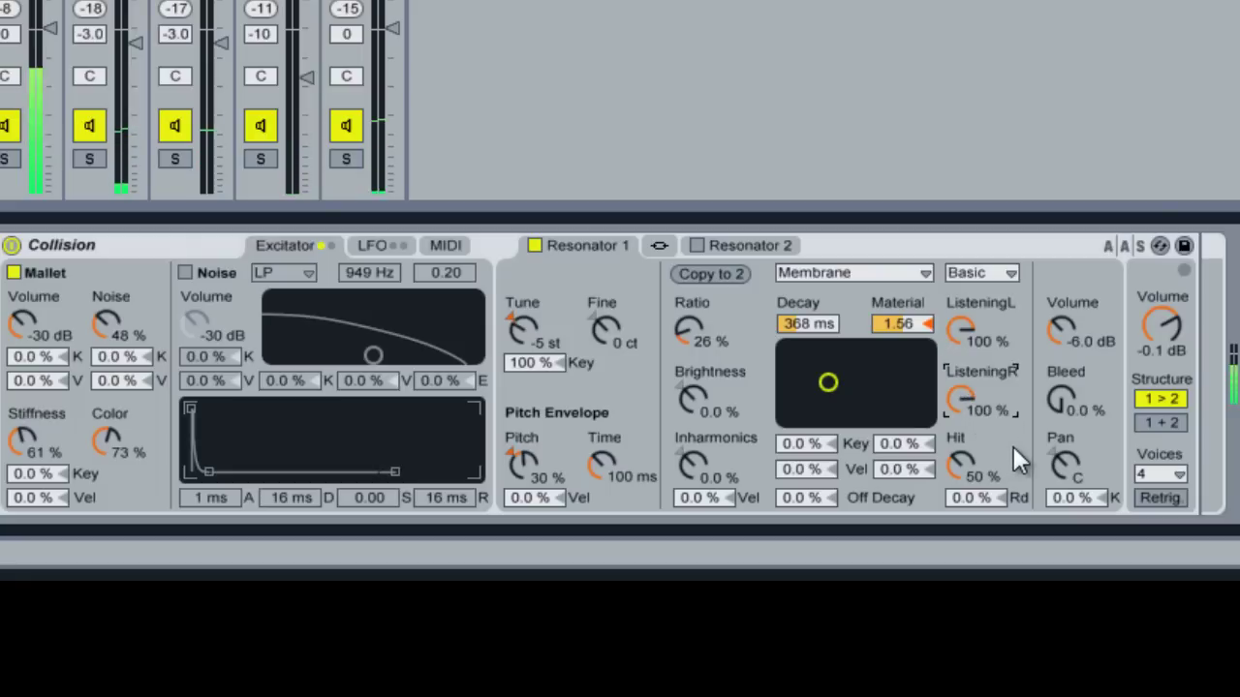
pyautogui.moveTo(1079, 336); pyautogui.dragTo(1075, 335)
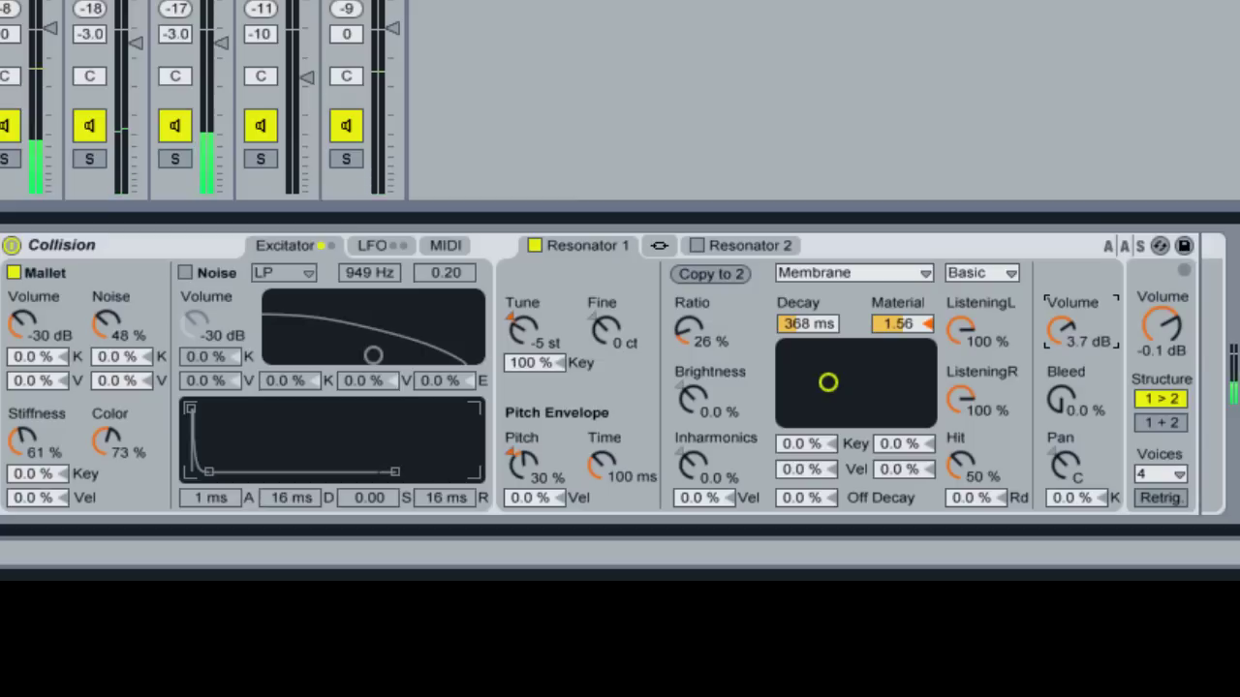
pyautogui.moveTo(394, 89); pyautogui.dragTo(386, 77)
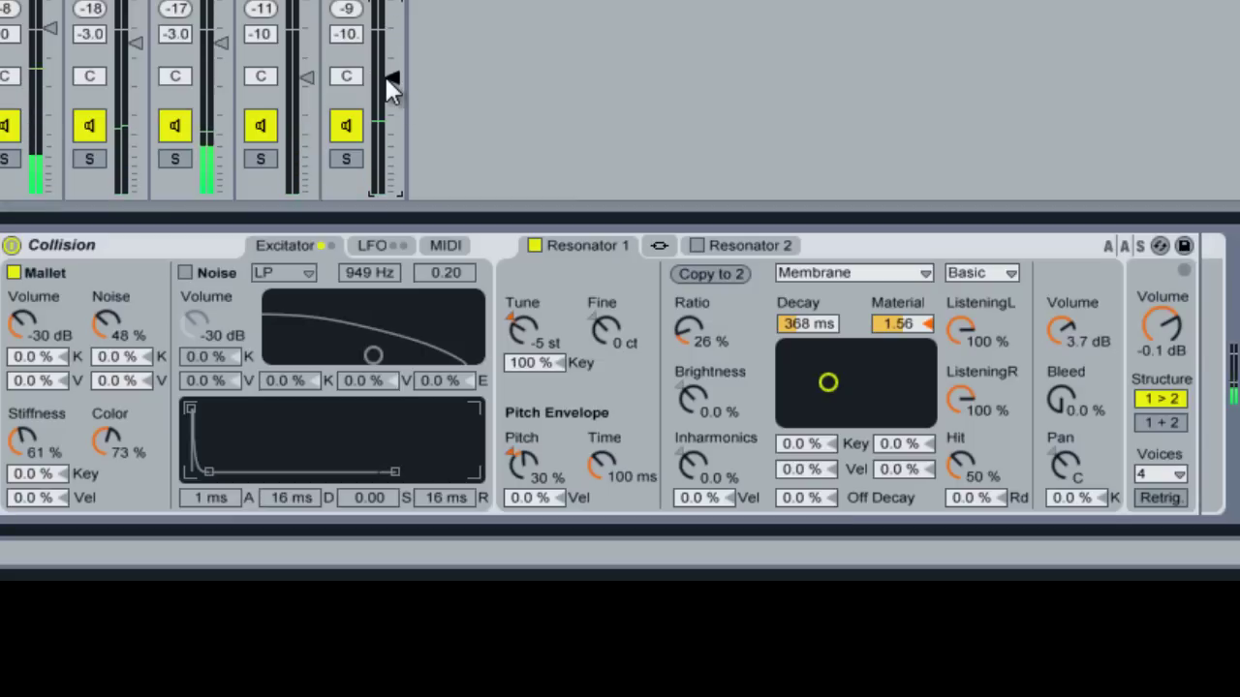